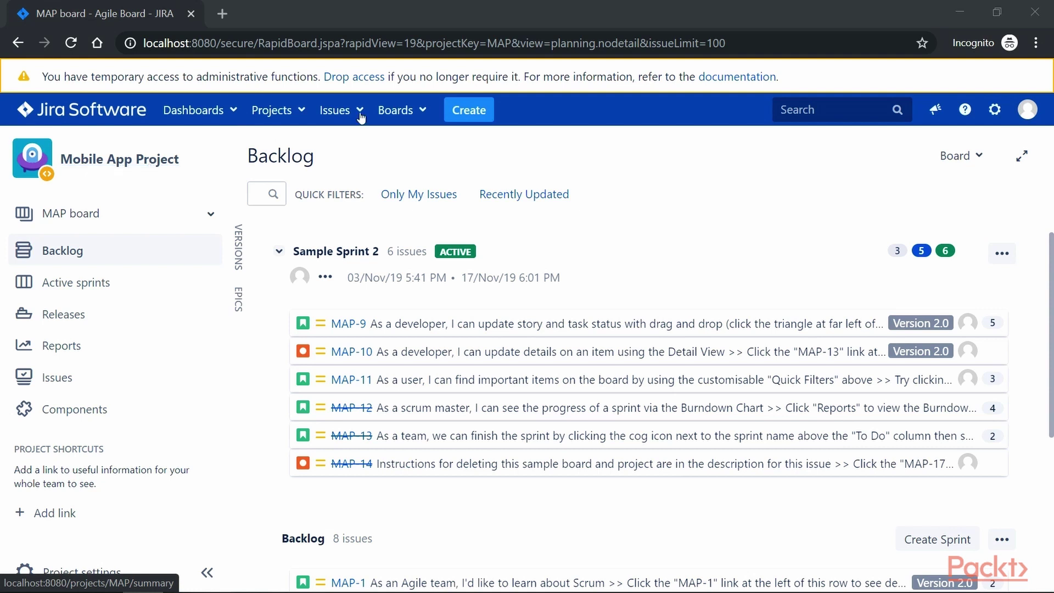
# Check the issue types offered when creating an issue in Mobile App Project, and cancel without creating one.
pyautogui.click(470, 111)
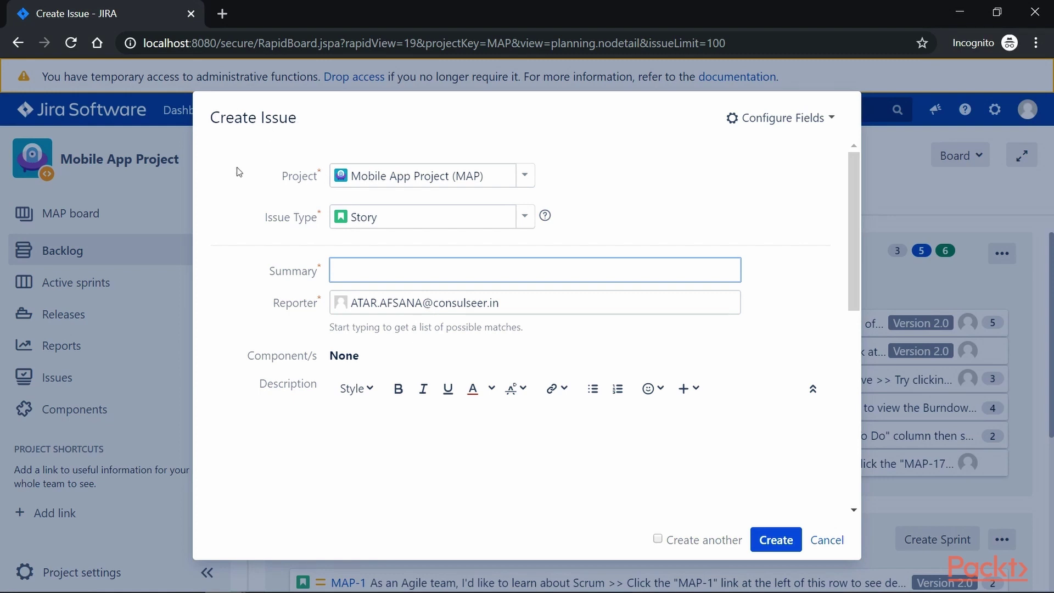
pyautogui.click(526, 218)
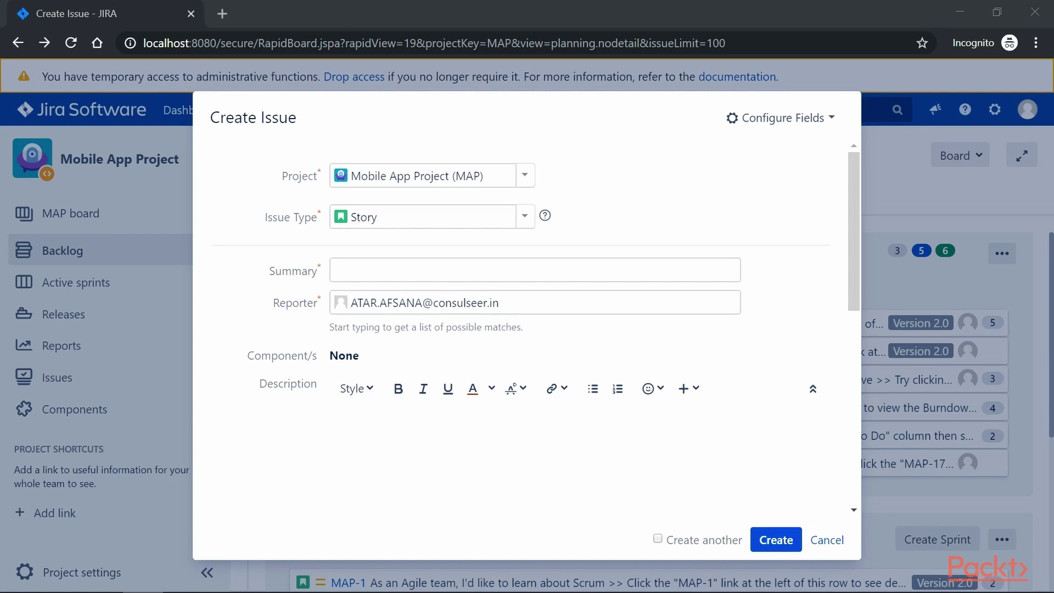
pyautogui.click(827, 540)
# Add a new issue type named ProdIncident in the issues administration, leaving its description empty.
pyautogui.click(996, 109)
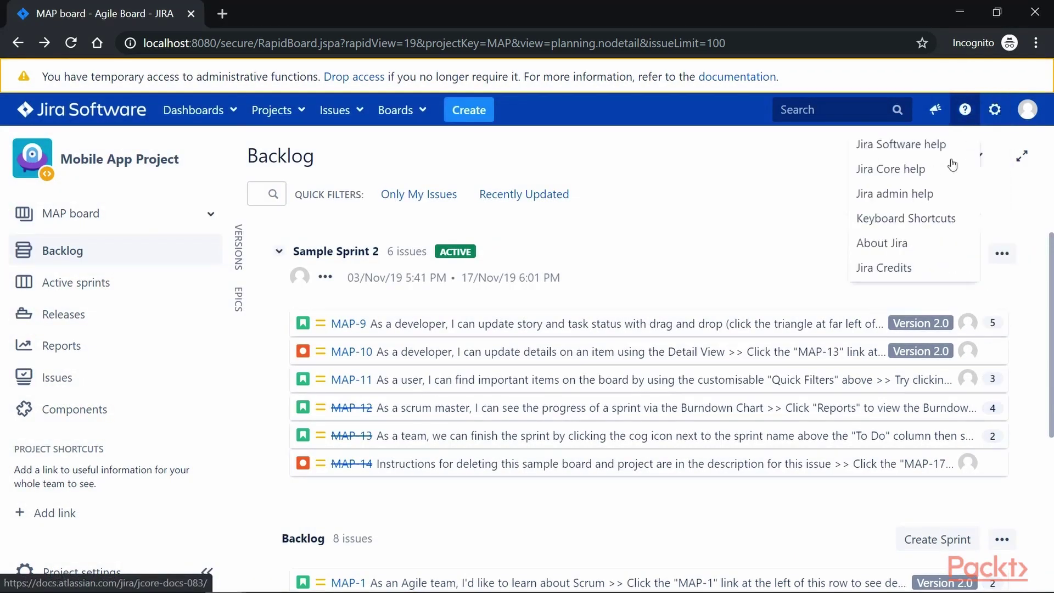
pyautogui.click(922, 220)
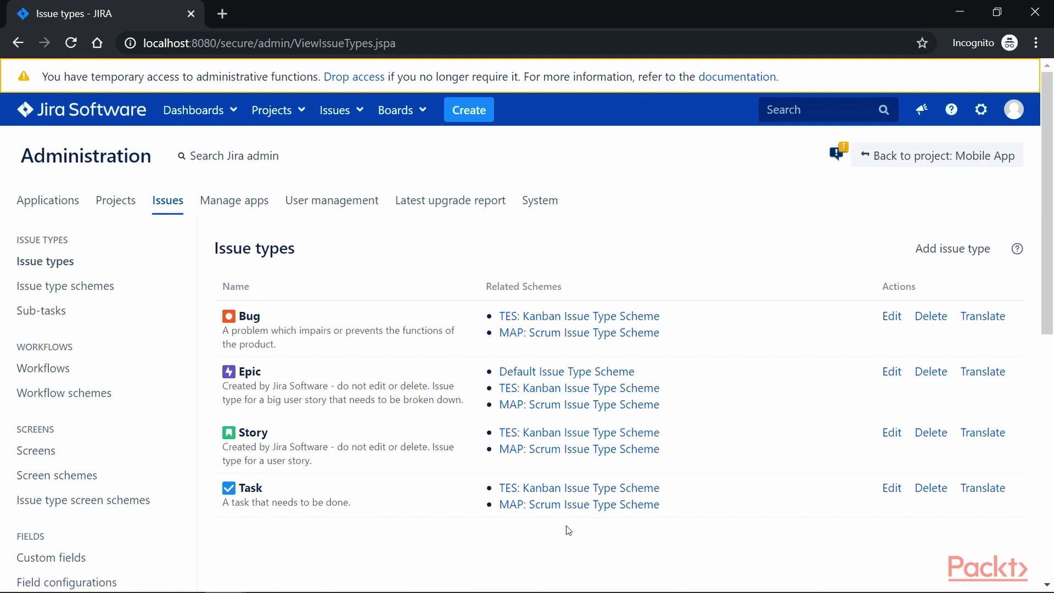
pyautogui.click(942, 251)
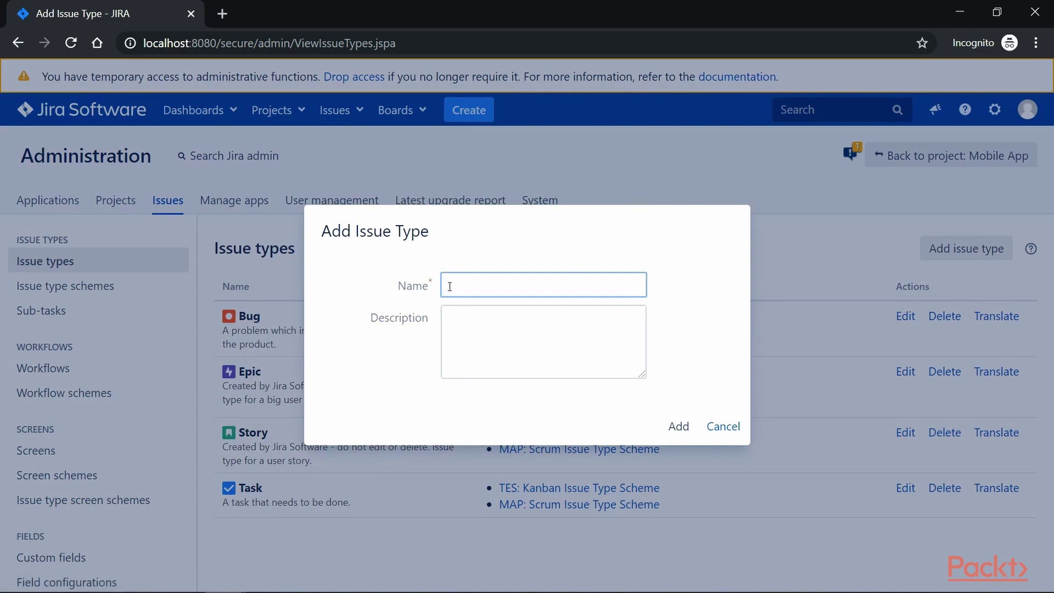
pyautogui.write('P')
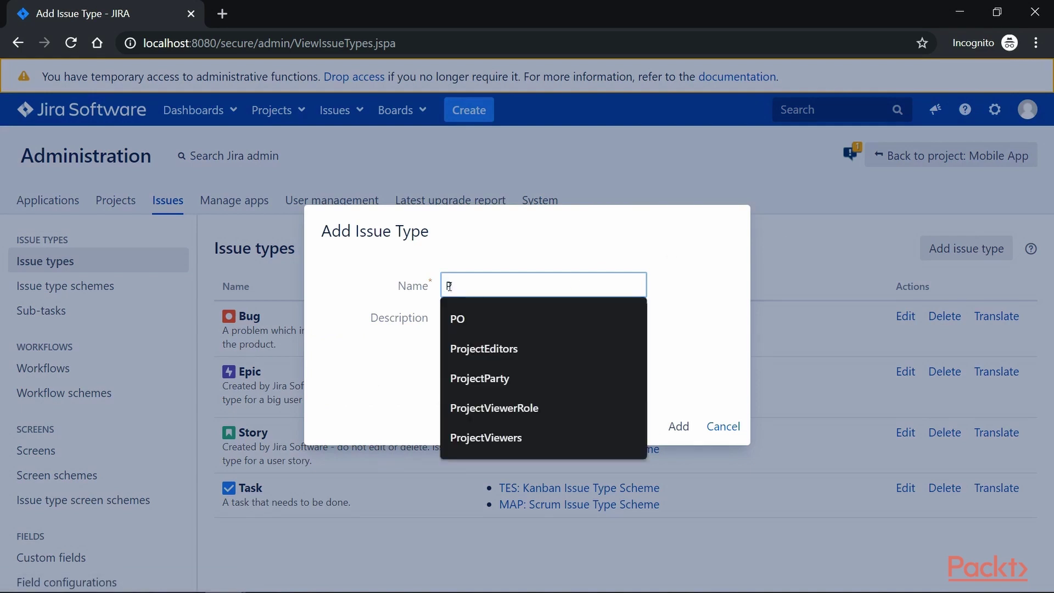
pyautogui.write('rodIncident')
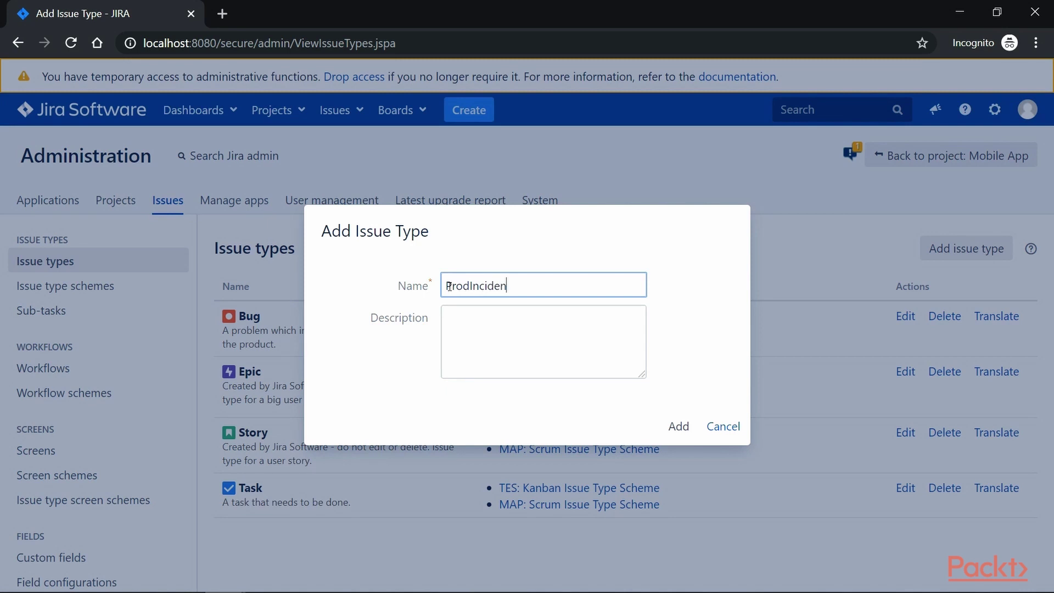
pyautogui.click(465, 336)
pyautogui.click(678, 431)
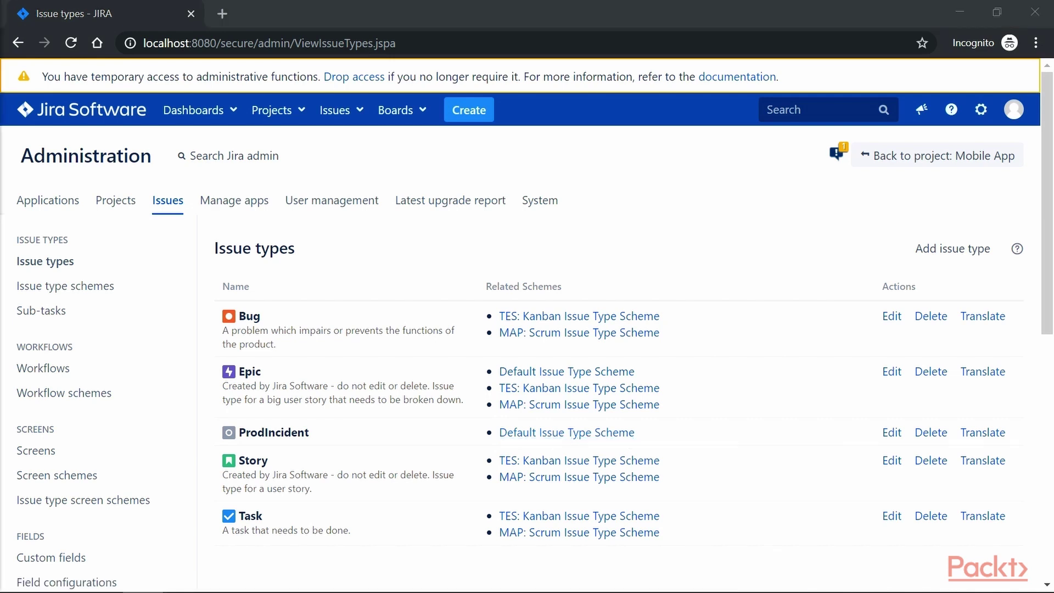
# Change the ProdIncident issue type's avatar to the orange light bulb and update it.
pyautogui.click(893, 433)
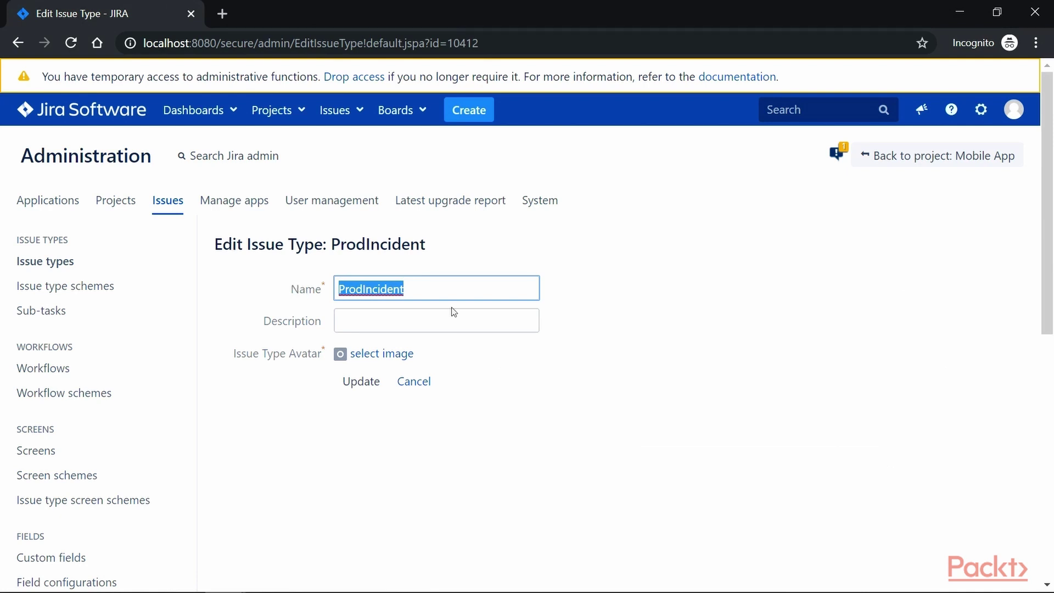
pyautogui.click(375, 356)
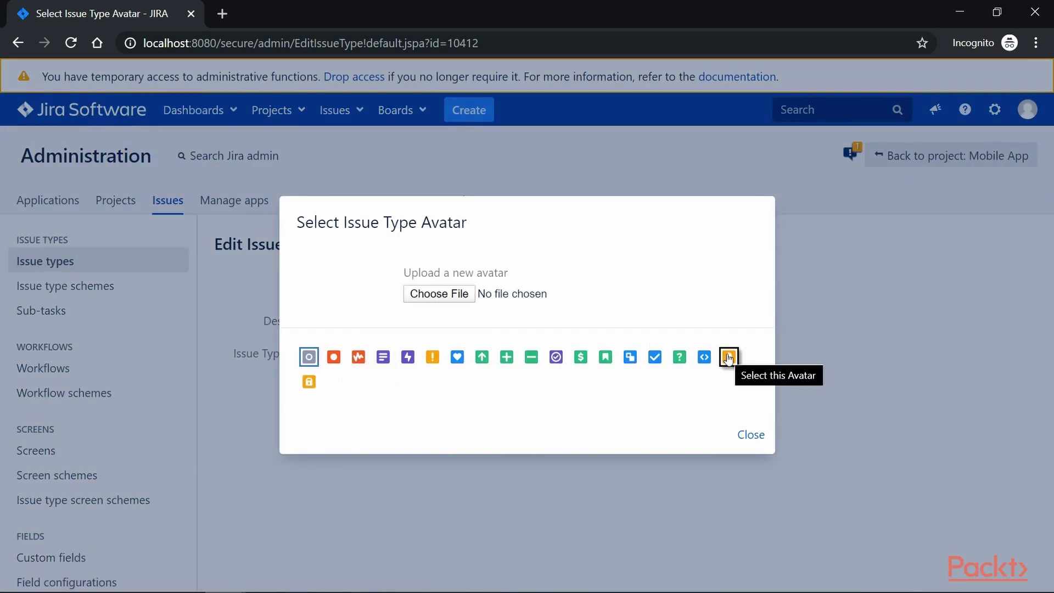
pyautogui.click(728, 357)
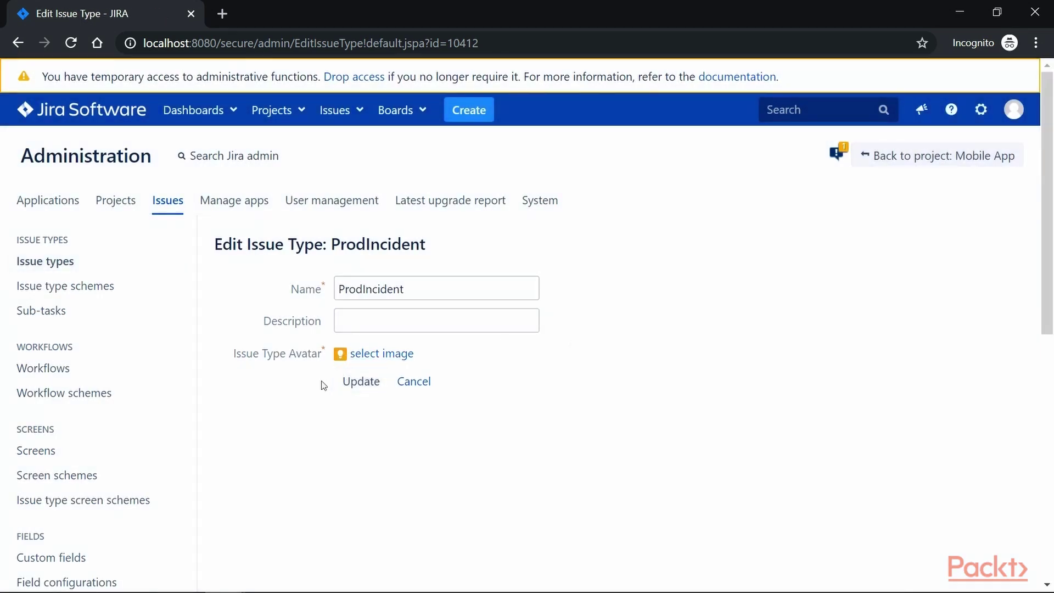
pyautogui.click(356, 382)
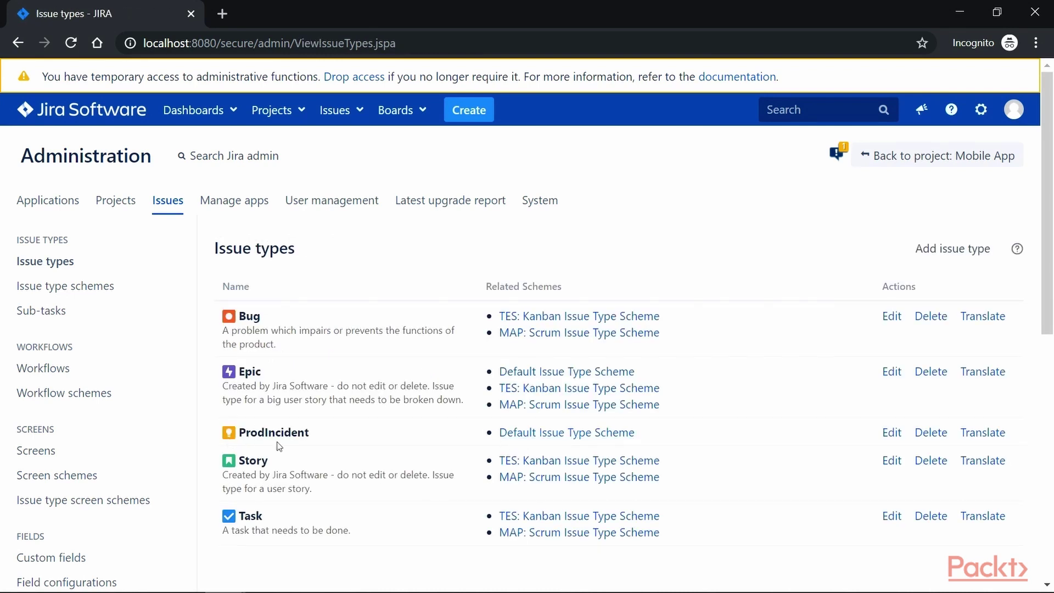
# Open the MAP: Scrum Issue Type Scheme of Mobile App Project for editing.
pyautogui.scroll(-1, 279, 446)
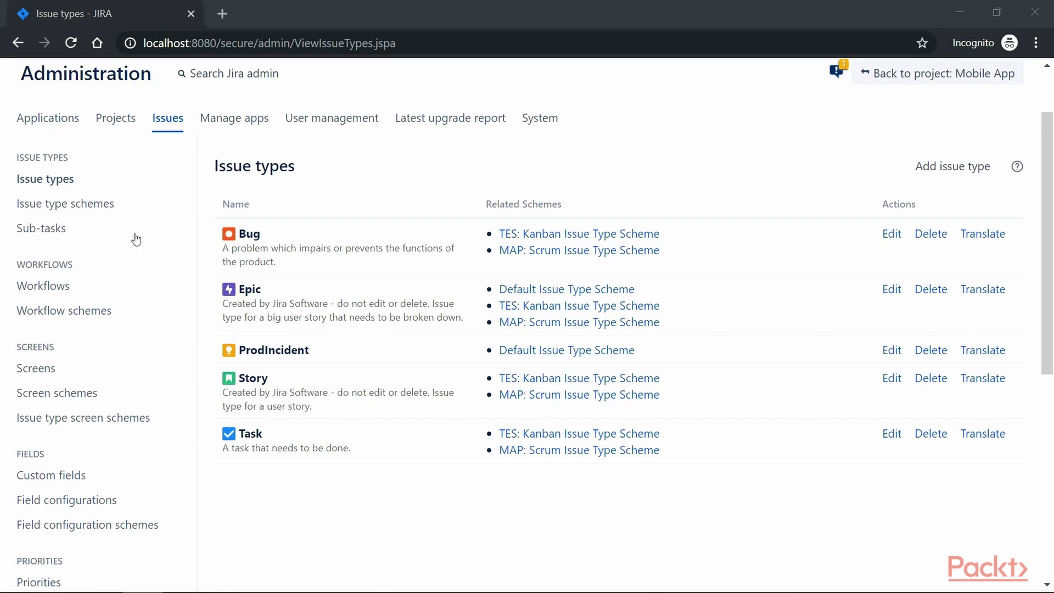
pyautogui.click(94, 208)
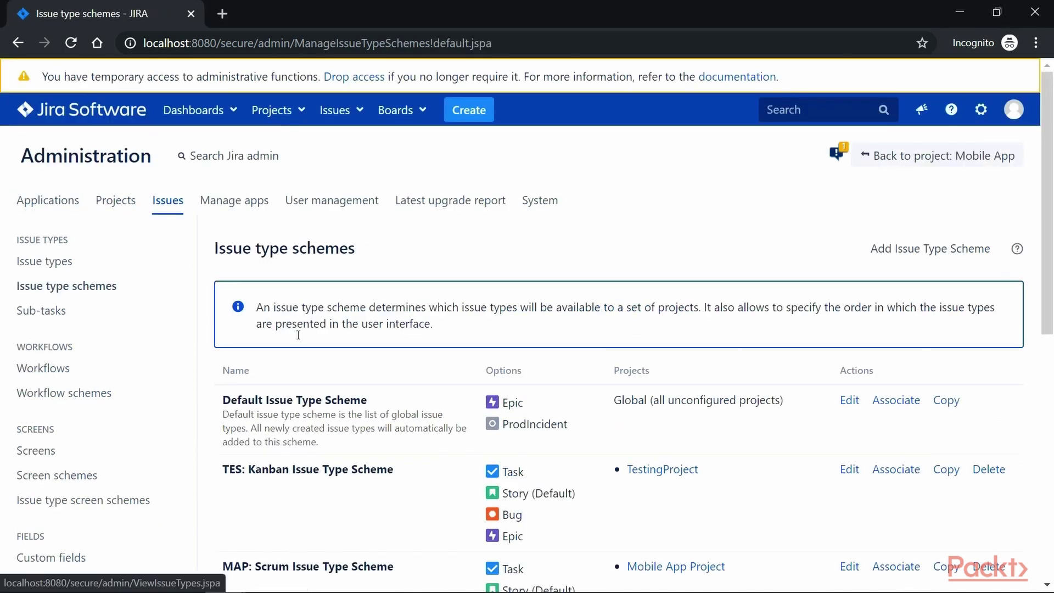
pyautogui.scroll(-3, 288, 401)
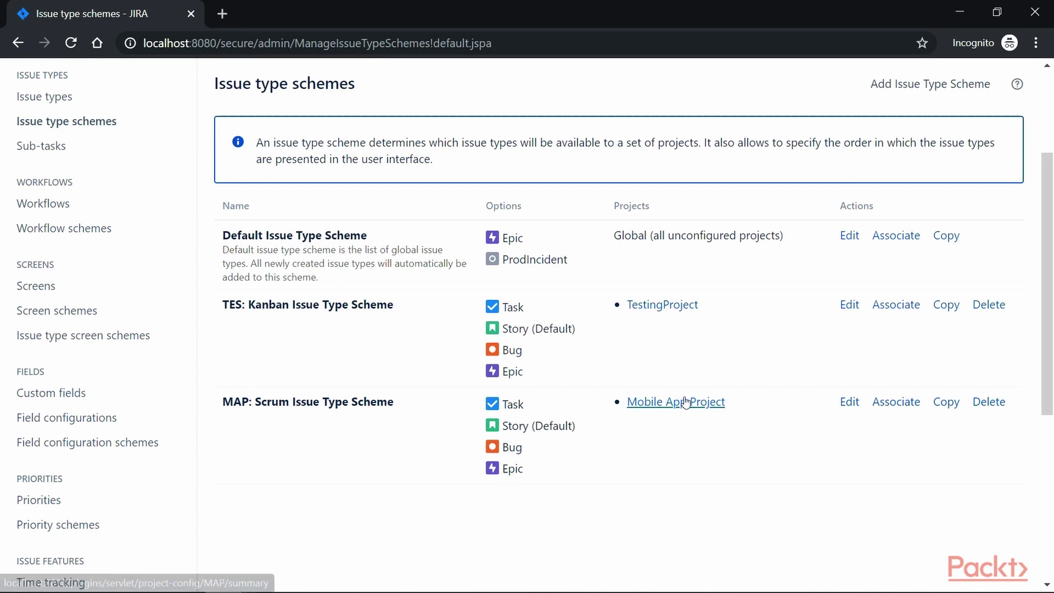
pyautogui.click(849, 403)
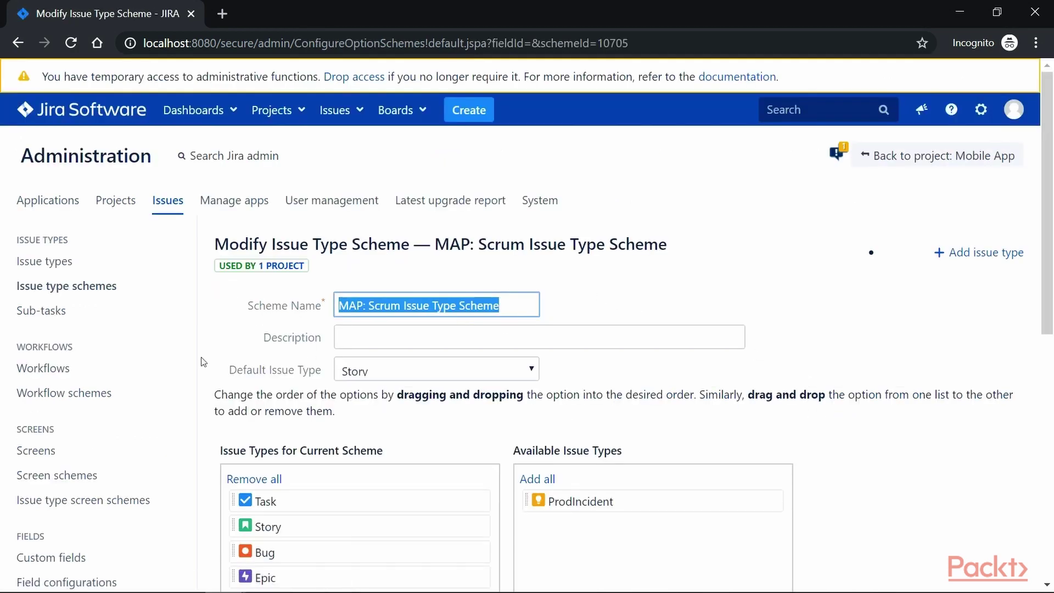
# Add ProdIncident after Epic in the scheme's current issue types and save the scheme.
pyautogui.scroll(-1, 204, 361)
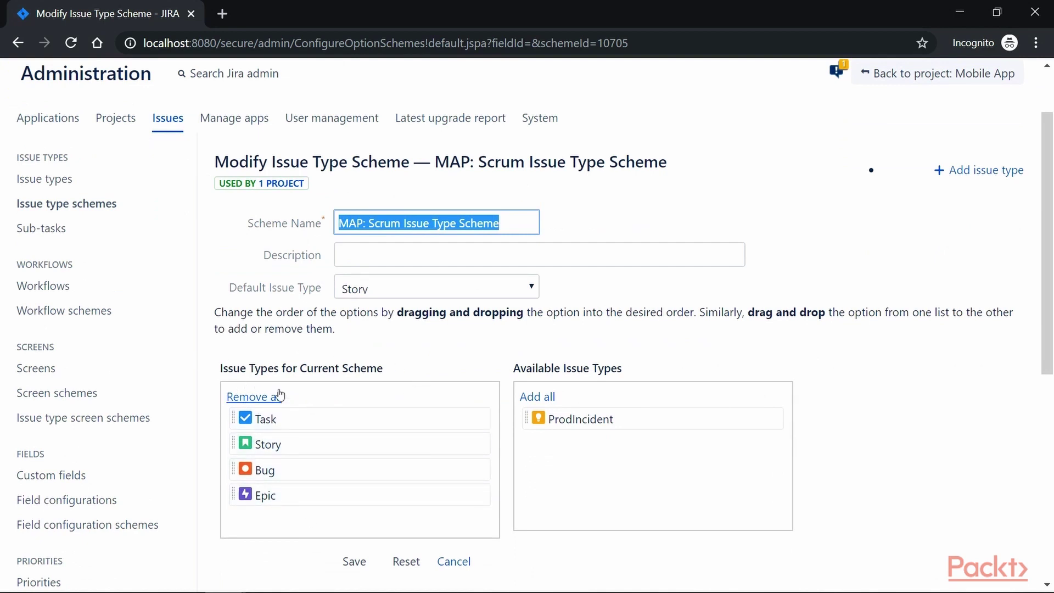
pyautogui.moveTo(300, 367); pyautogui.dragTo(383, 368)
pyautogui.moveTo(513, 367); pyautogui.dragTo(628, 365)
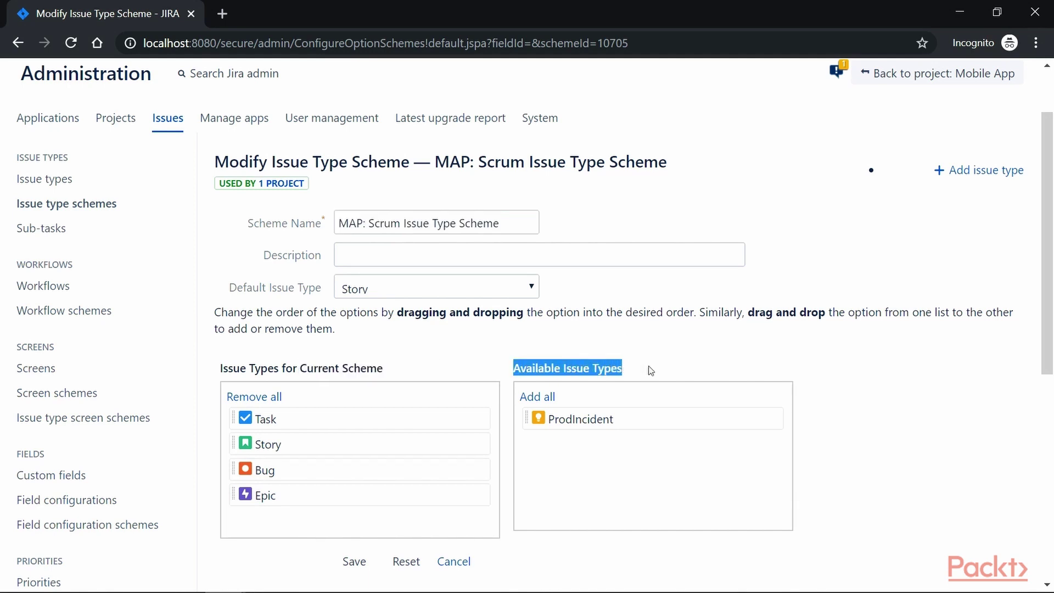
pyautogui.click(647, 368)
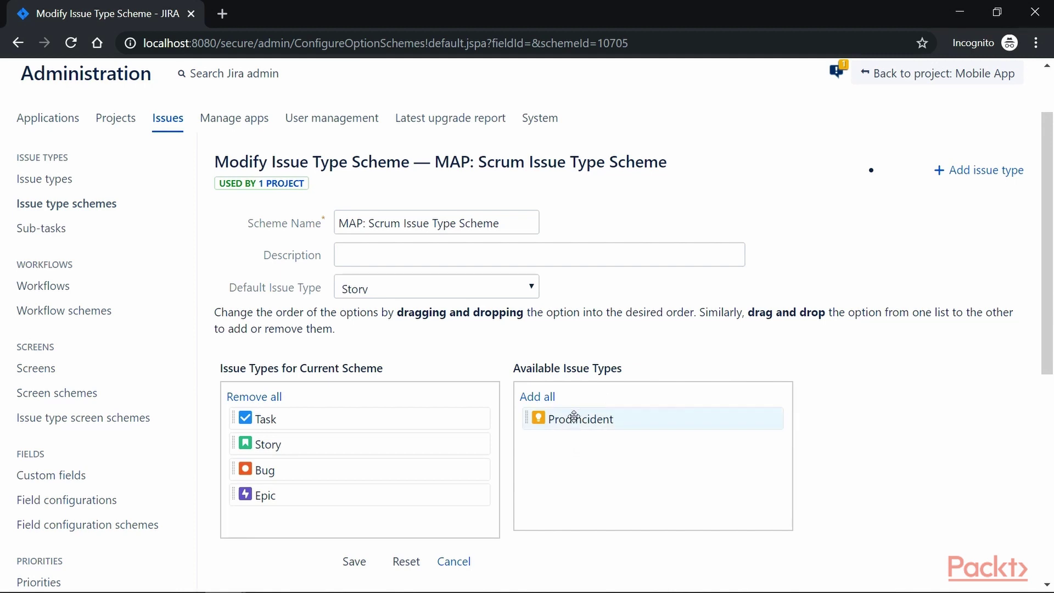
pyautogui.moveTo(573, 417); pyautogui.dragTo(268, 522)
pyautogui.scroll(-2, 379, 501)
pyautogui.click(362, 506)
pyautogui.scroll(-3, 301, 529)
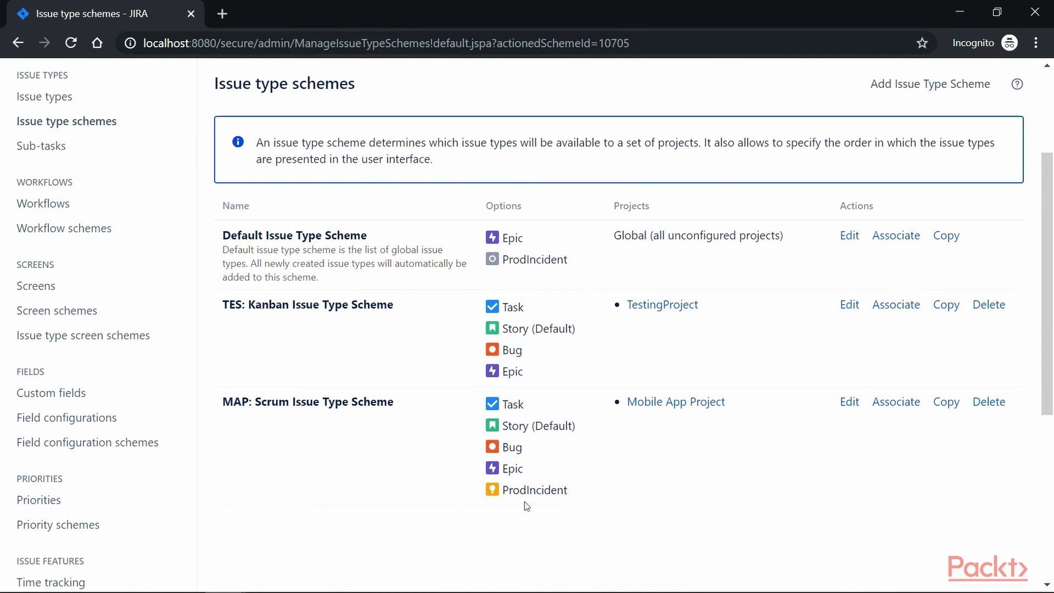
# Check that a new Mobile App Project issue can use the ProdIncident issue type by selecting it.
pyautogui.scroll(3, 526, 503)
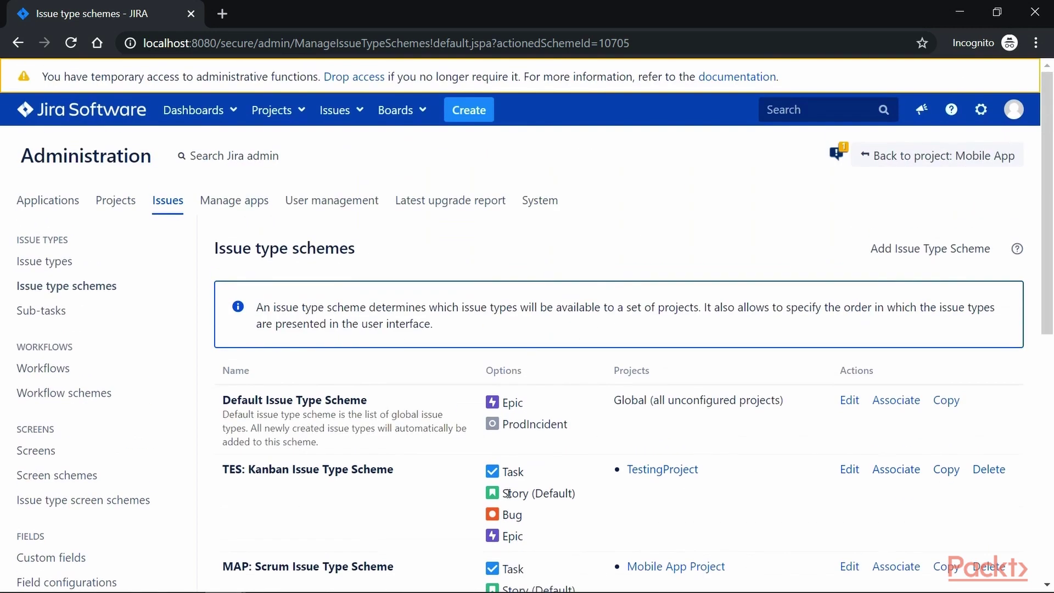
pyautogui.click(467, 127)
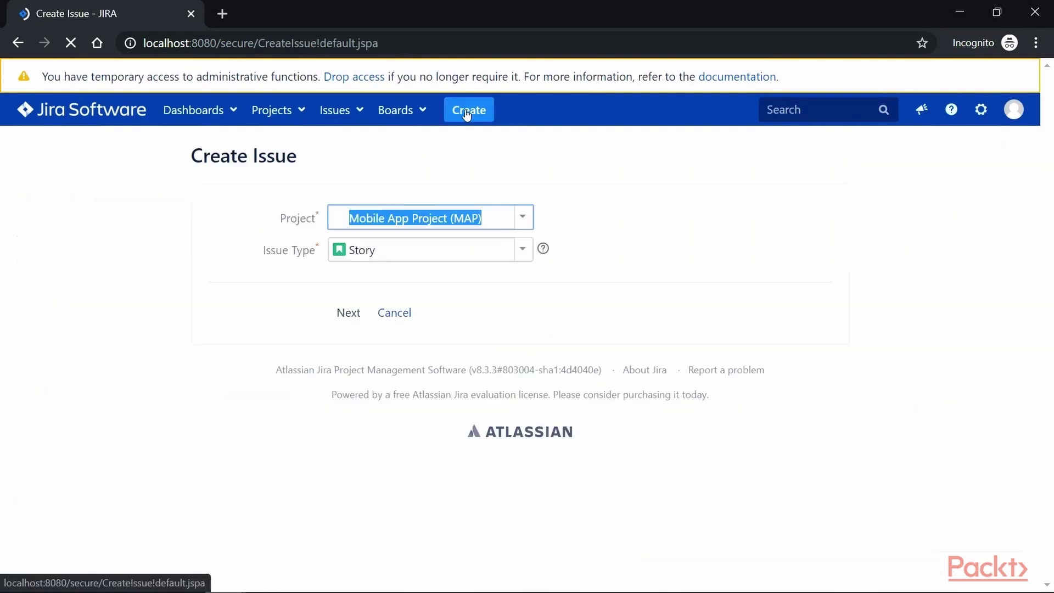
pyautogui.click(522, 254)
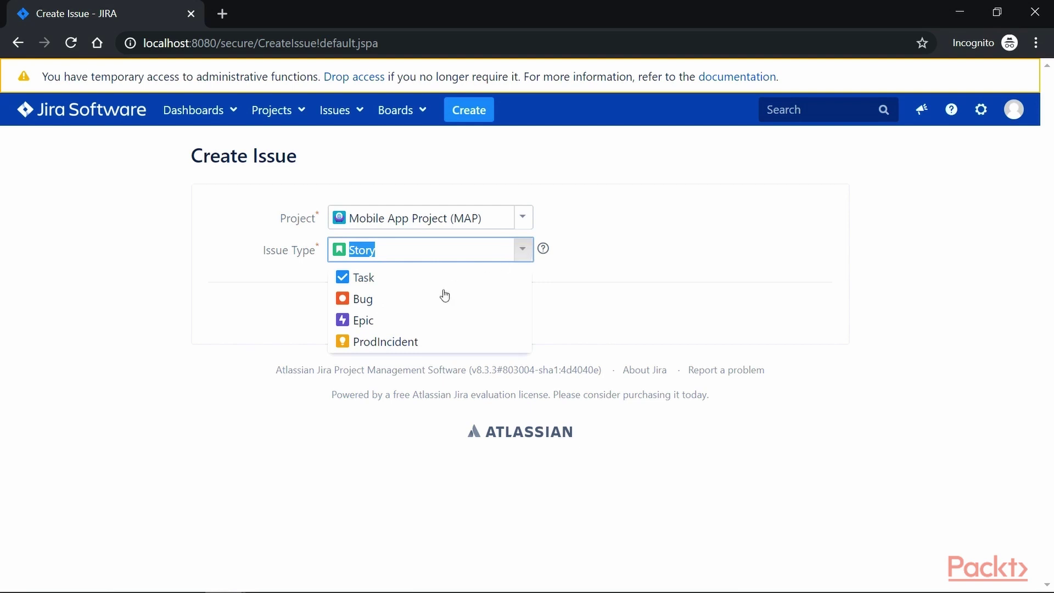
pyautogui.click(379, 344)
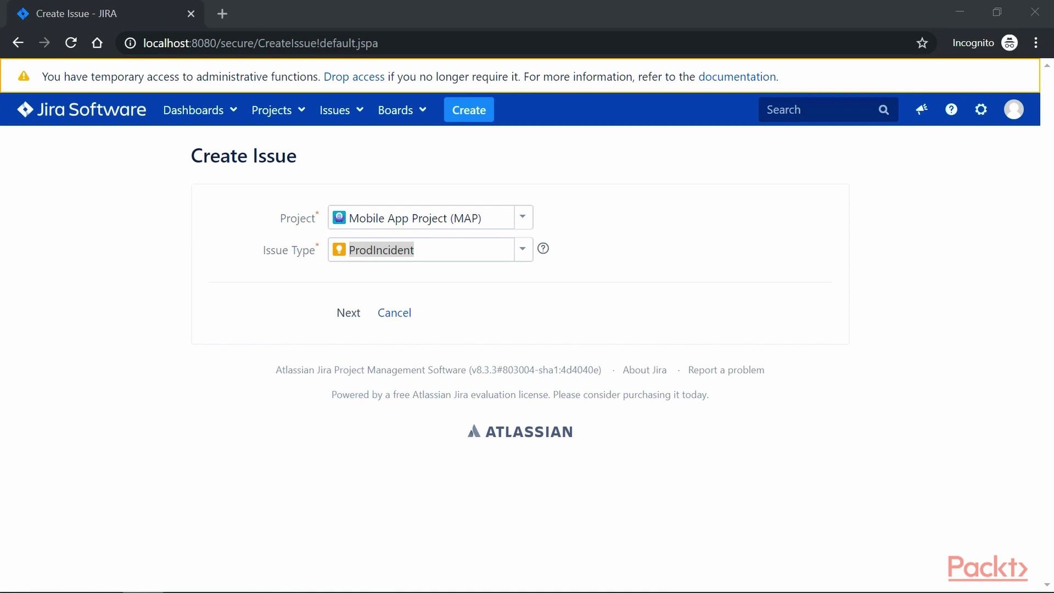
# Start a new issue type scheme in the issues administration and name it ProdIncidentScheme.
pyautogui.click(980, 109)
pyautogui.click(898, 219)
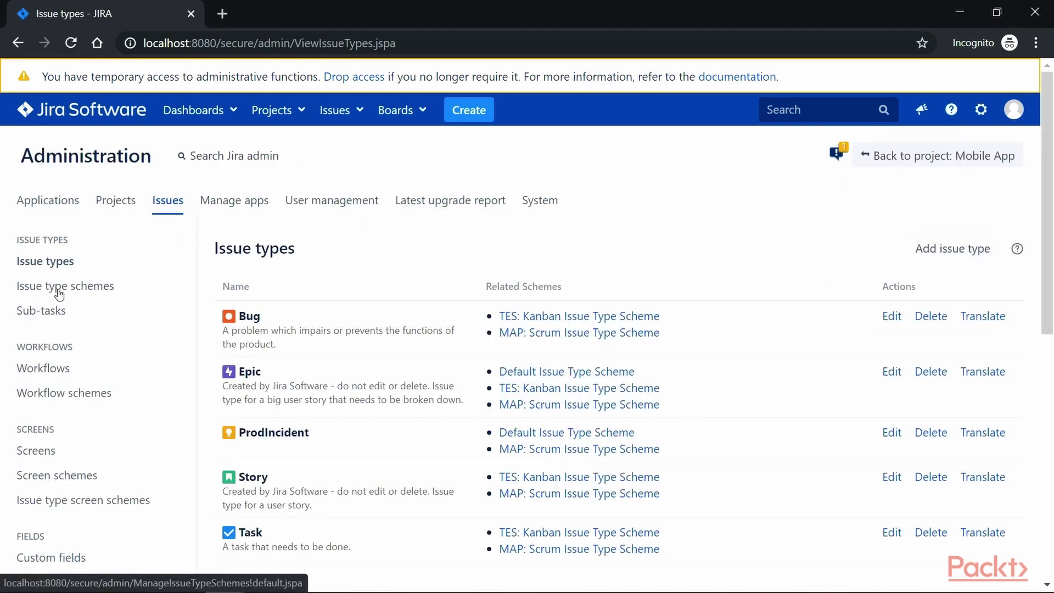
pyautogui.click(68, 292)
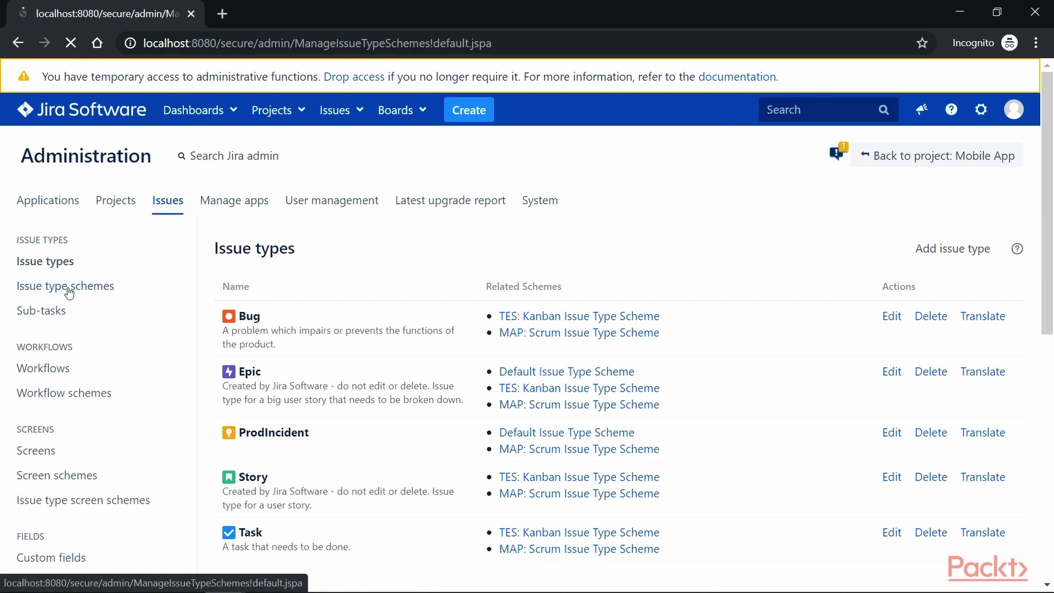
pyautogui.scroll(-1, 365, 376)
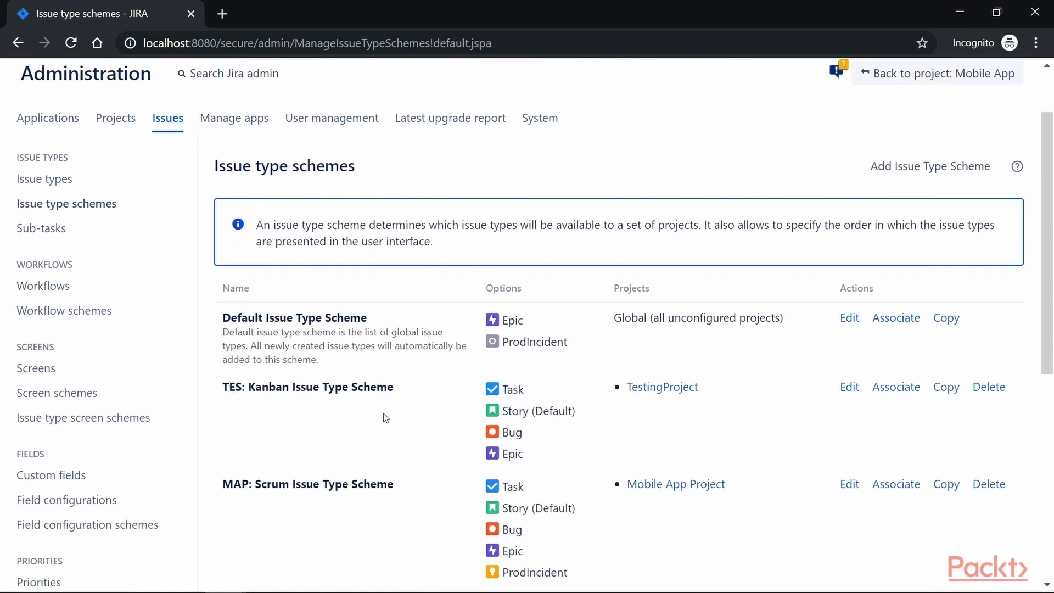
pyautogui.scroll(-1, 384, 417)
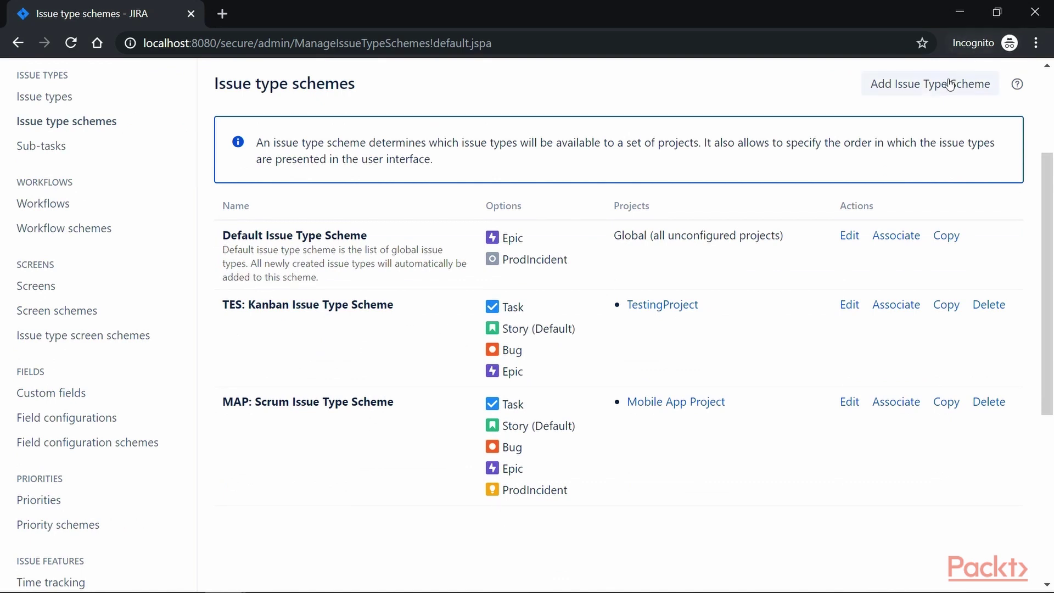
pyautogui.click(909, 89)
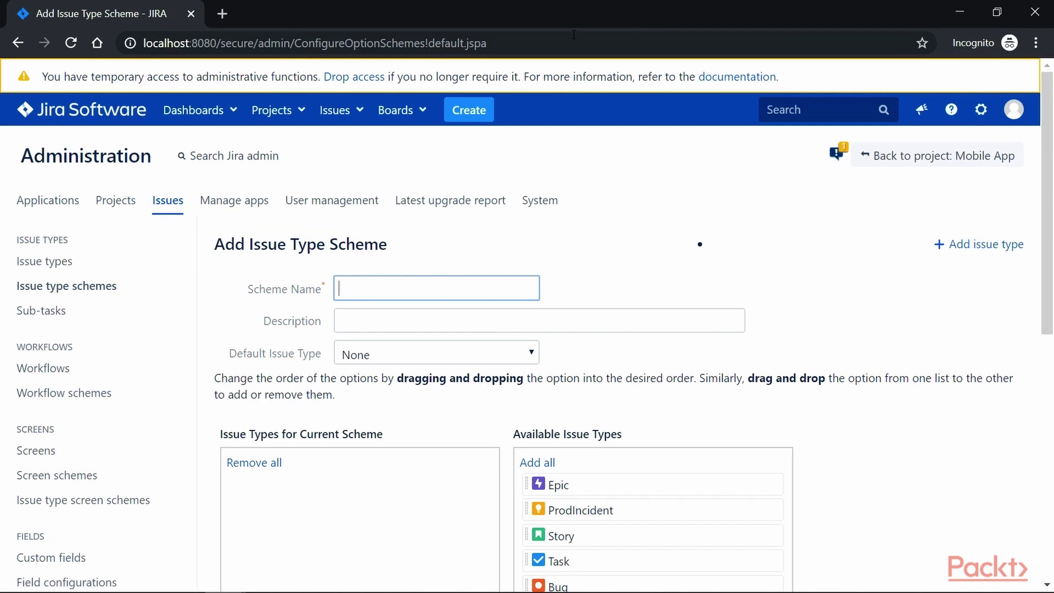
pyautogui.scroll(-1, 326, 307)
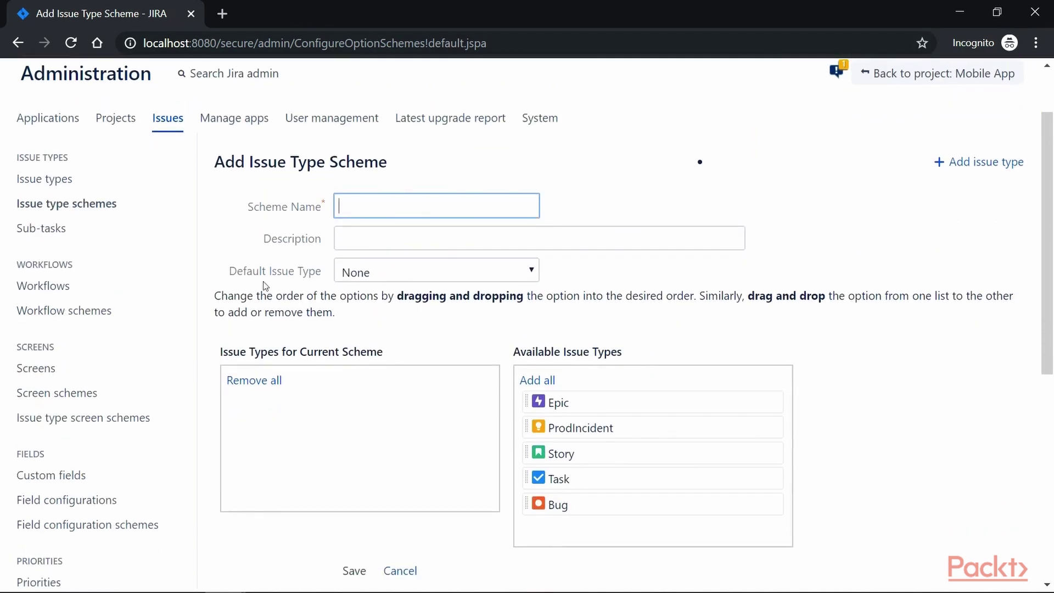
pyautogui.write('ProdIncidentS')
pyautogui.write('cheme')
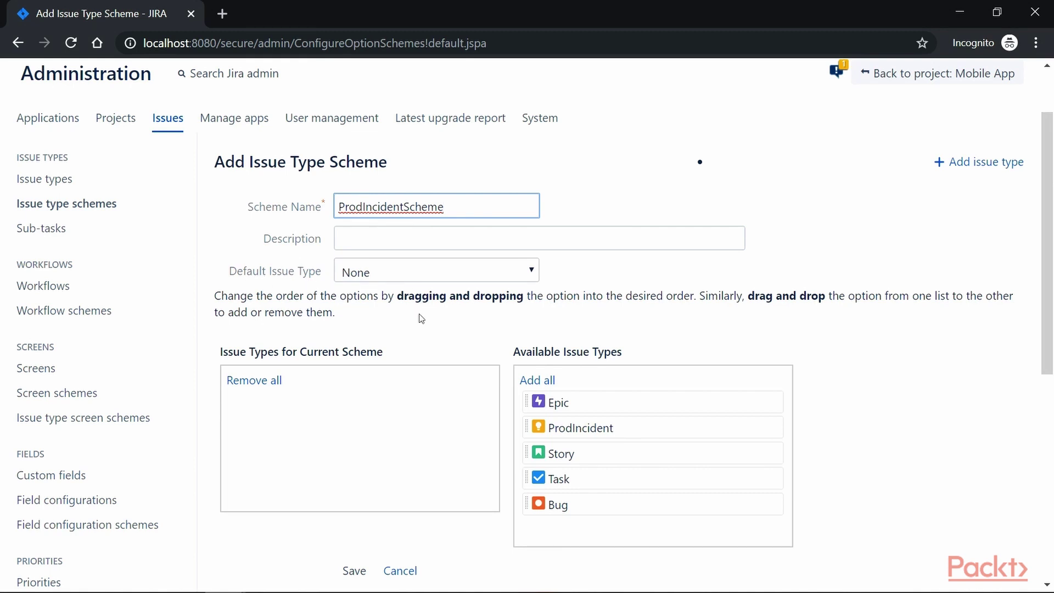
pyautogui.scroll(-1, 373, 369)
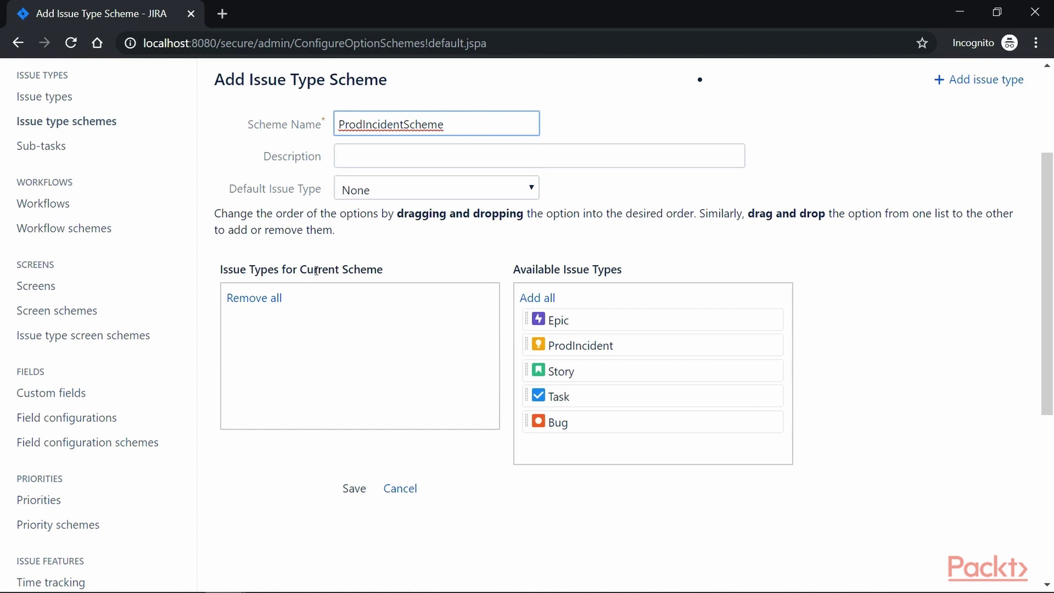
pyautogui.moveTo(303, 269); pyautogui.dragTo(381, 267)
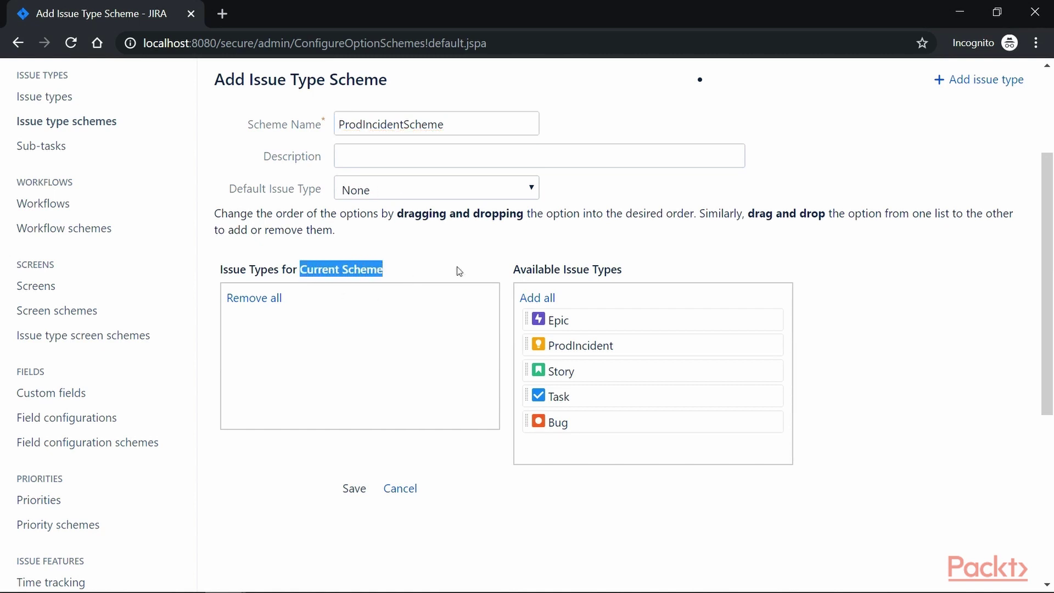
pyautogui.moveTo(515, 272); pyautogui.dragTo(626, 269)
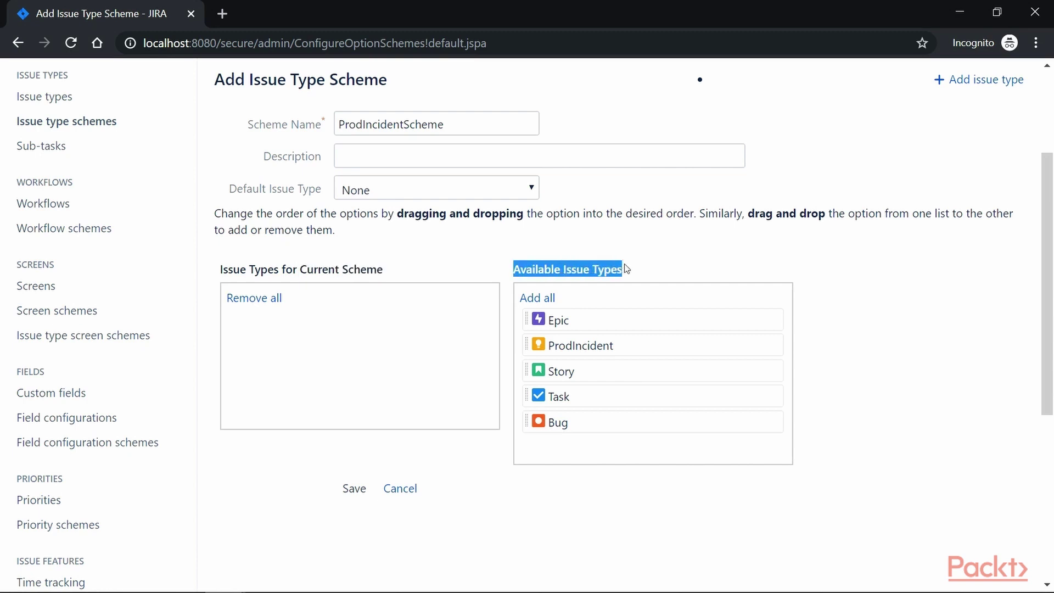
pyautogui.click(657, 275)
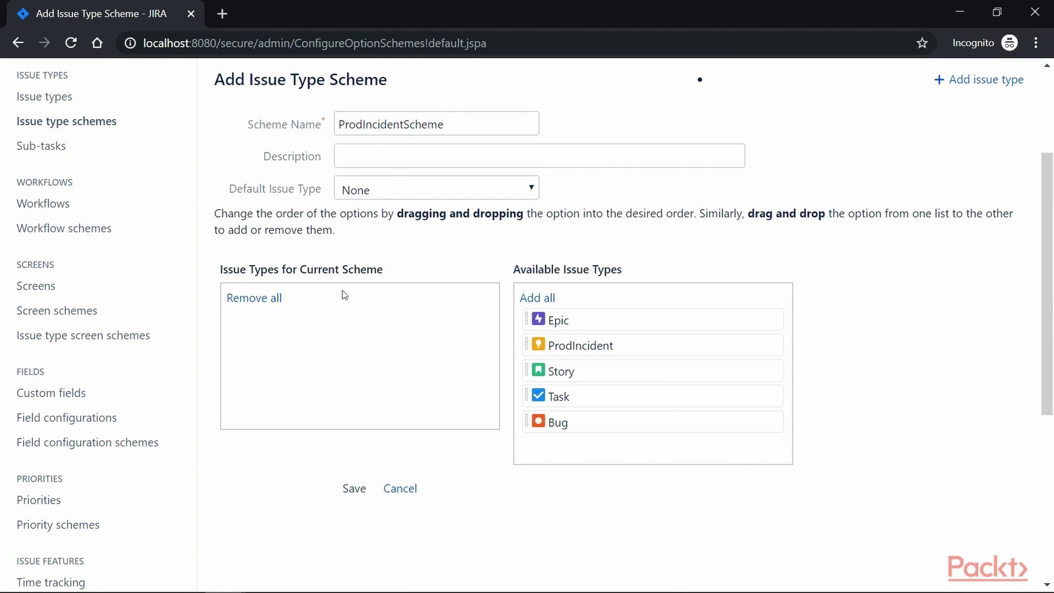
# Add ProdIncident, Story and Task to the current issue types of ProdIncidentScheme and save the scheme.
pyautogui.moveTo(542, 346); pyautogui.dragTo(379, 349)
pyautogui.moveTo(543, 346); pyautogui.dragTo(320, 313)
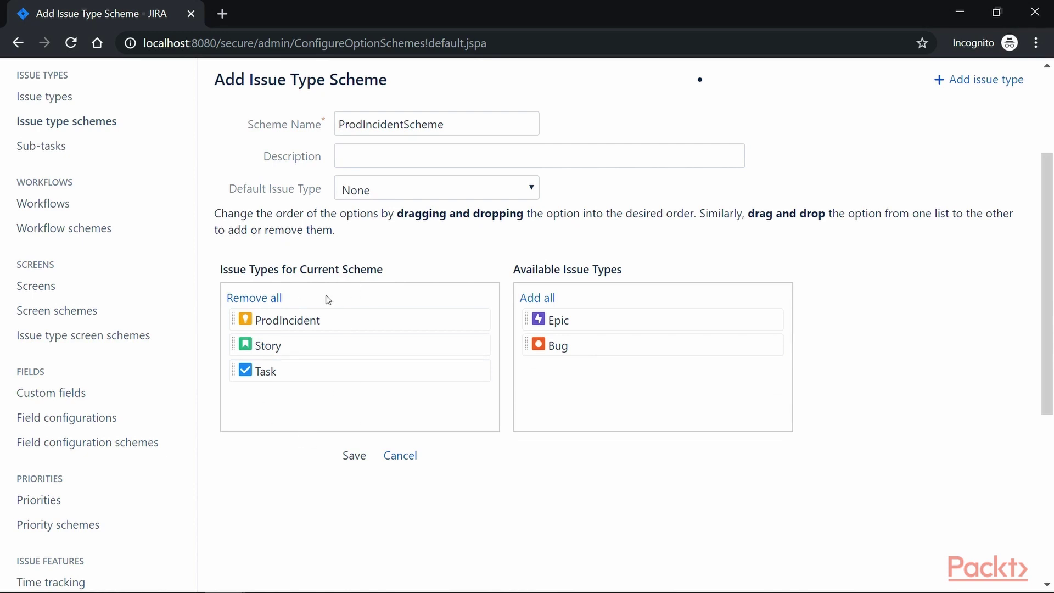
pyautogui.click(354, 457)
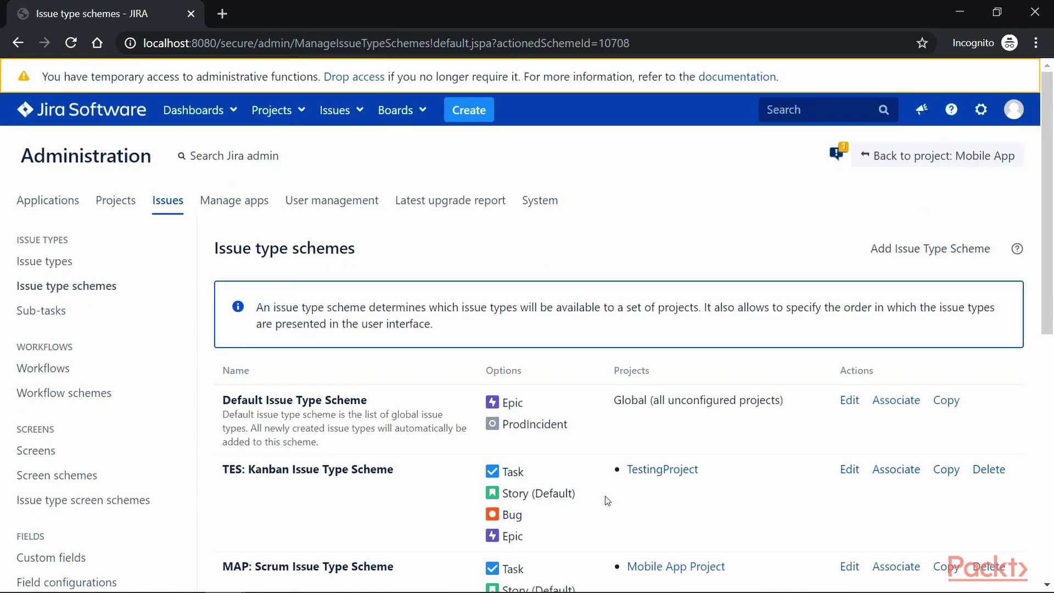
# Associate ProdIncidentScheme with Mobile App Project in the issue type schemes list.
pyautogui.moveTo(222, 438); pyautogui.dragTo(337, 440)
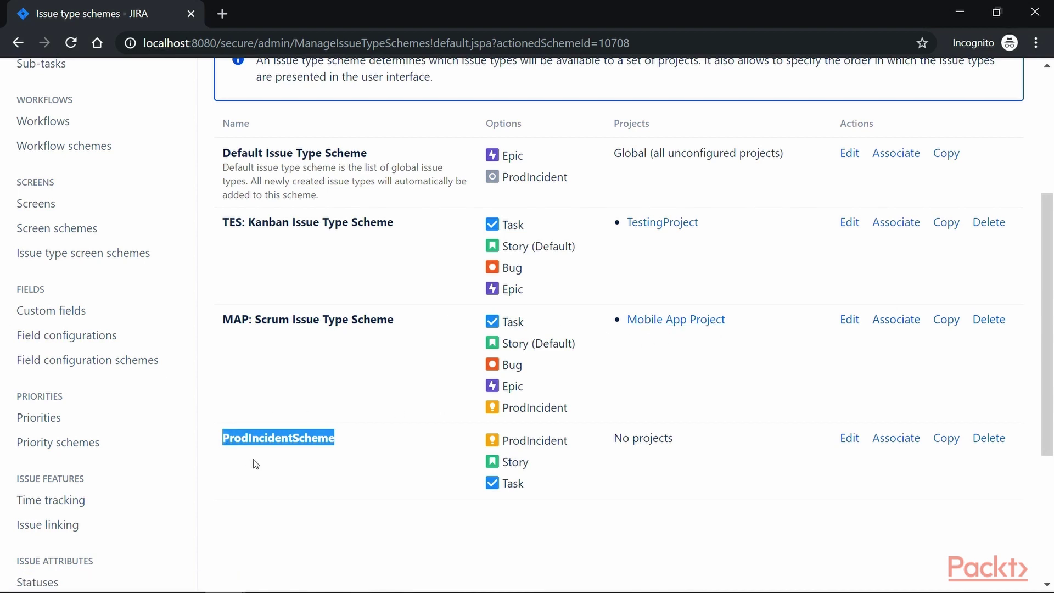
pyautogui.click(230, 444)
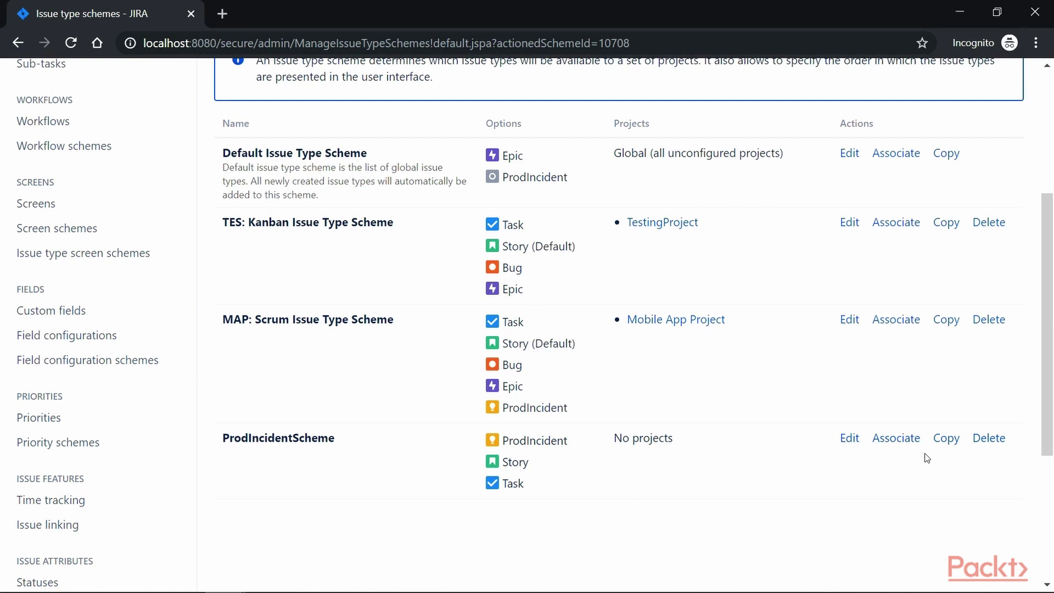
pyautogui.click(898, 439)
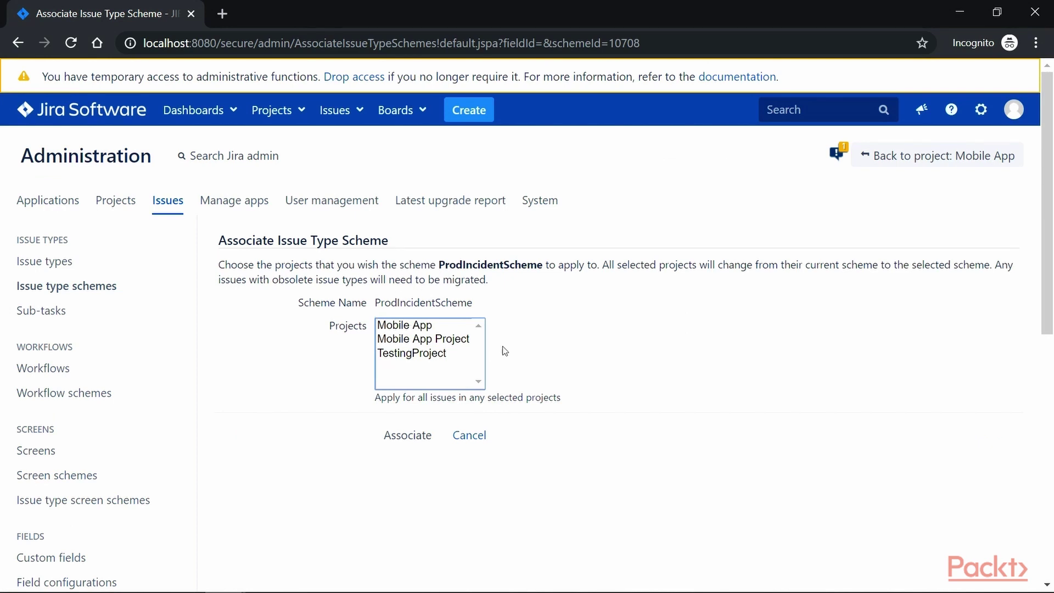
pyautogui.click(415, 341)
pyautogui.click(404, 437)
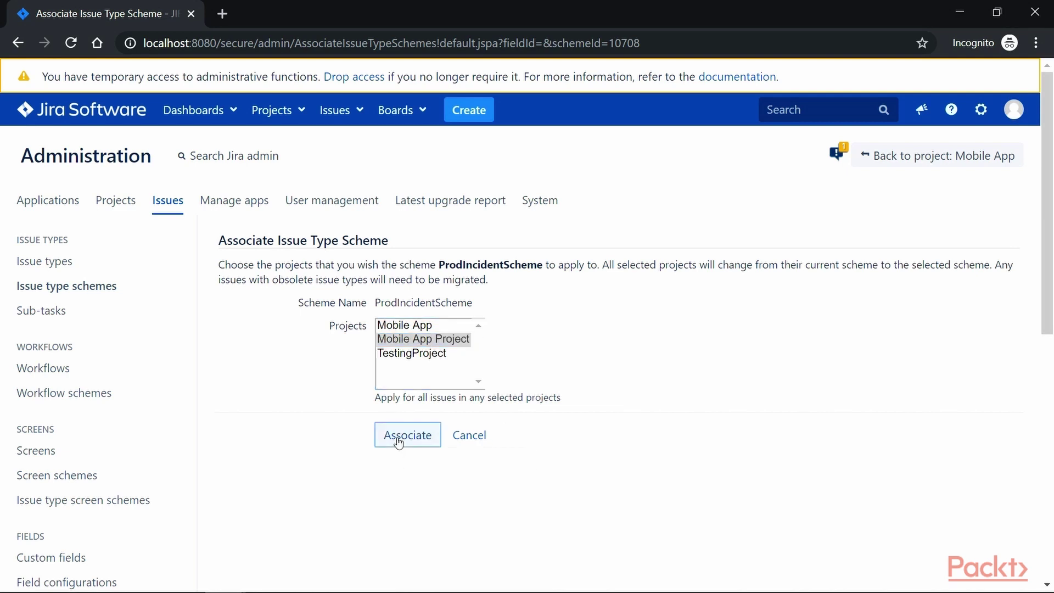
pyautogui.scroll(-7, 619, 478)
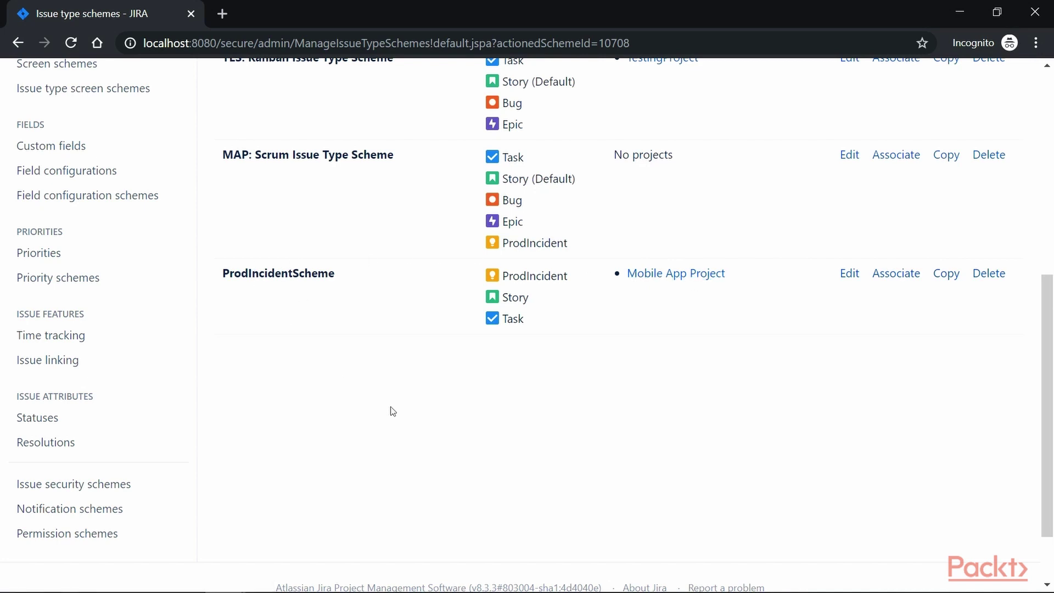
# Check which issue types are offered when creating a new issue in Mobile App Project.
pyautogui.scroll(8, 393, 411)
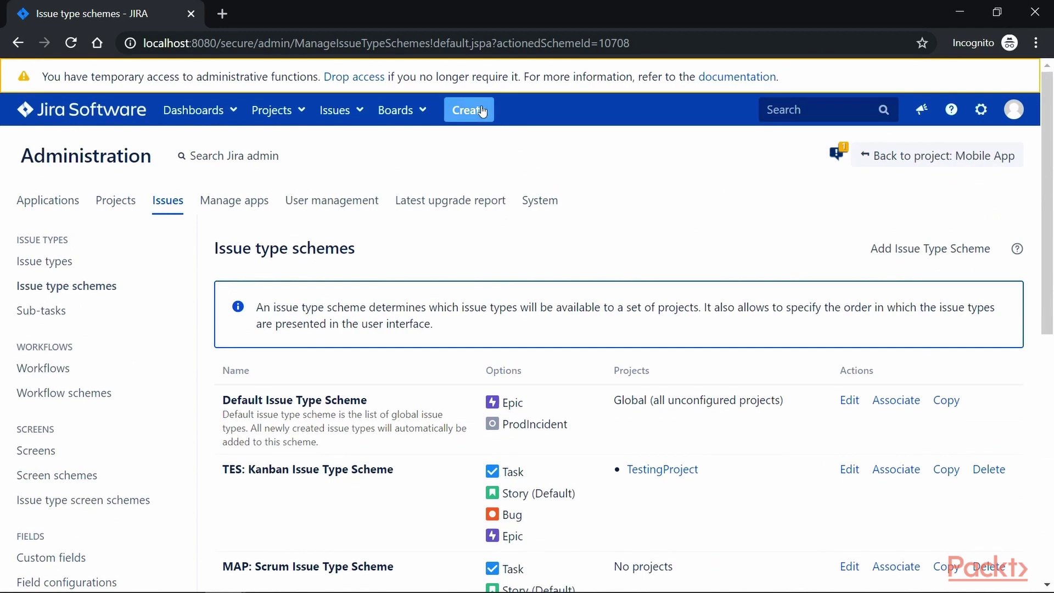
pyautogui.click(479, 112)
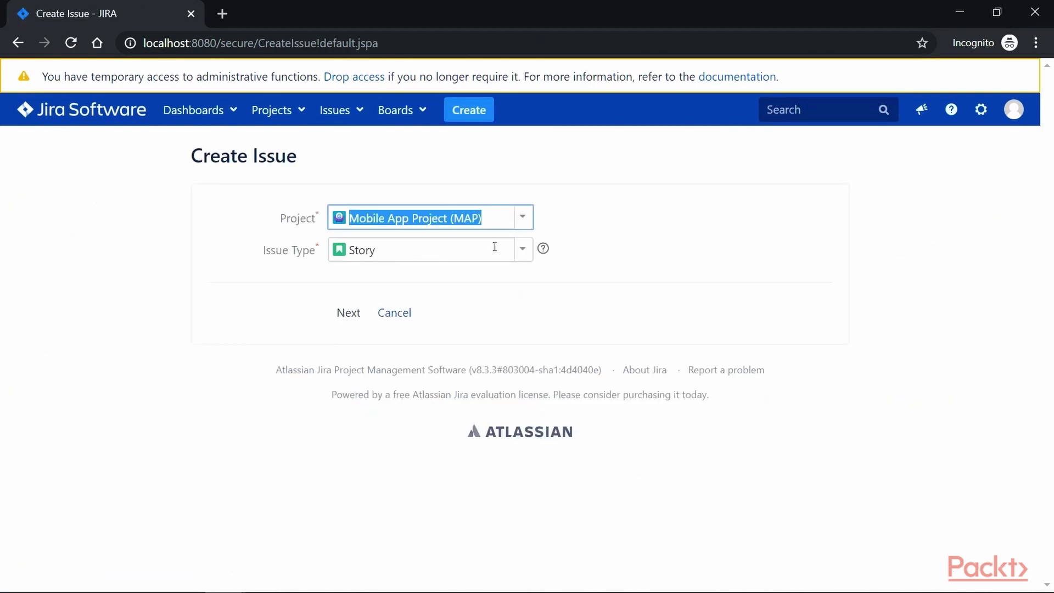
pyautogui.click(524, 250)
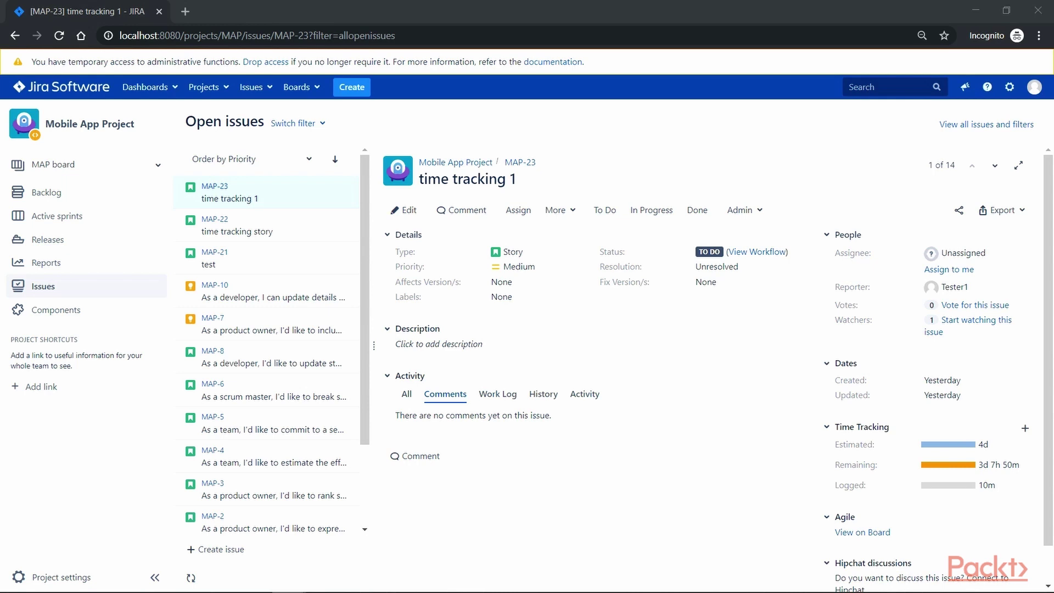
# Review the fields offered for a new ProdIncident issue in Mobile App Project, then close the form without creating it.
pyautogui.click(351, 88)
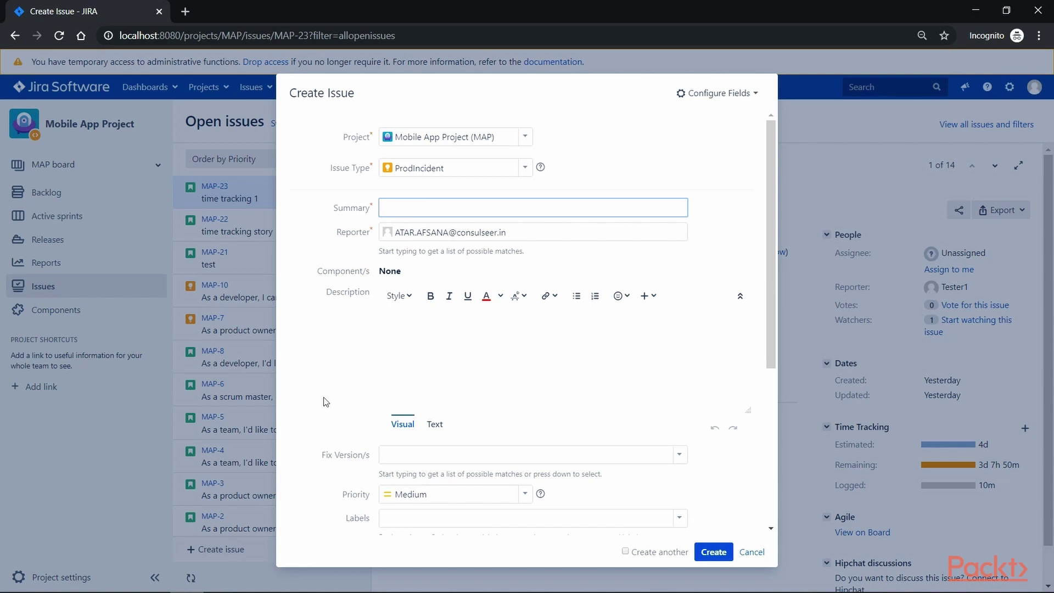
pyautogui.scroll(-3, 327, 399)
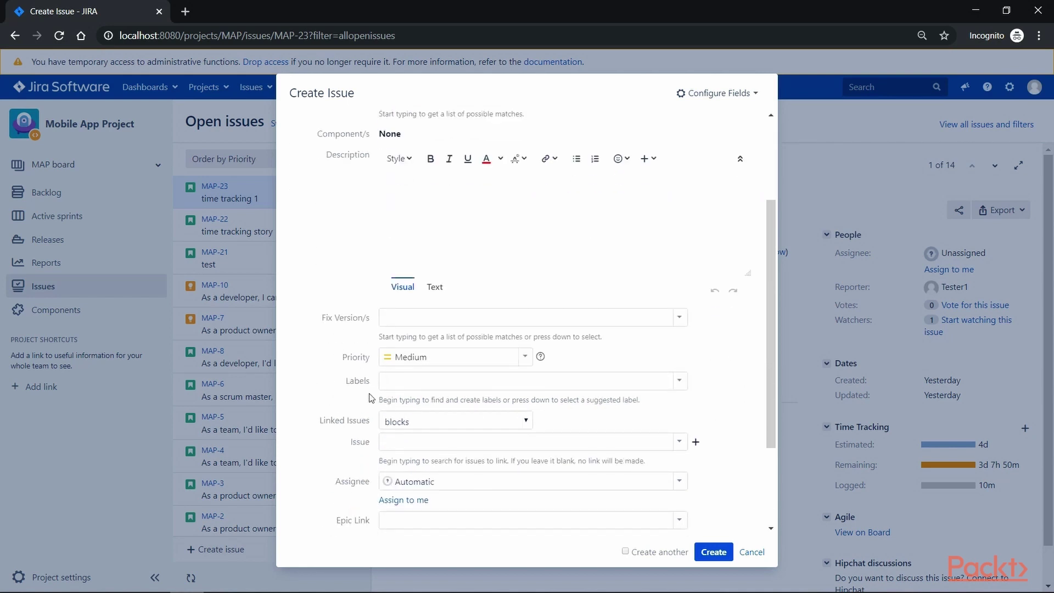
pyautogui.scroll(-2, 384, 469)
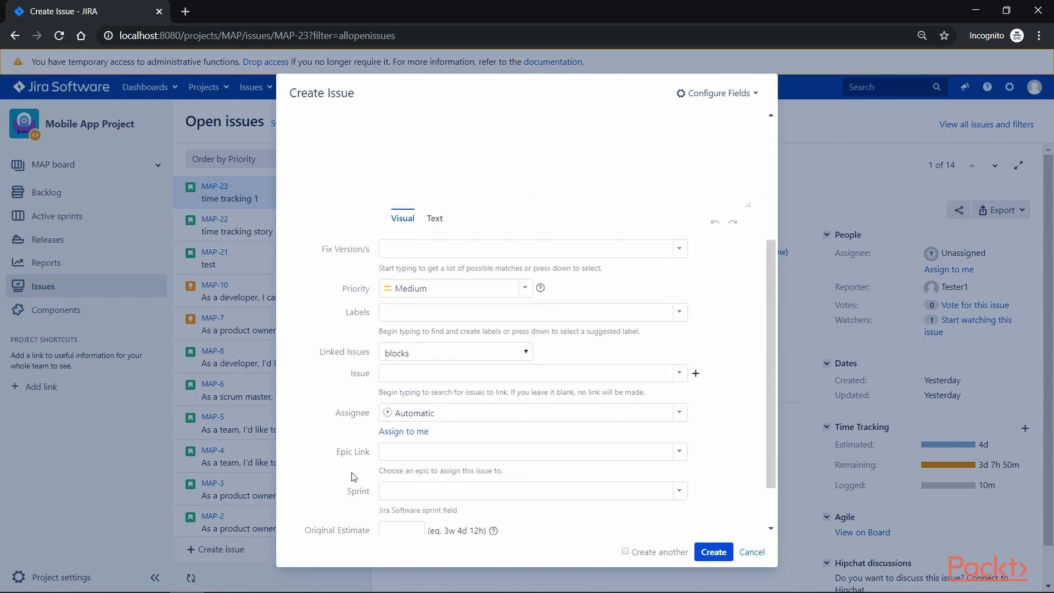
pyautogui.scroll(-1, 318, 490)
pyautogui.scroll(3, 322, 348)
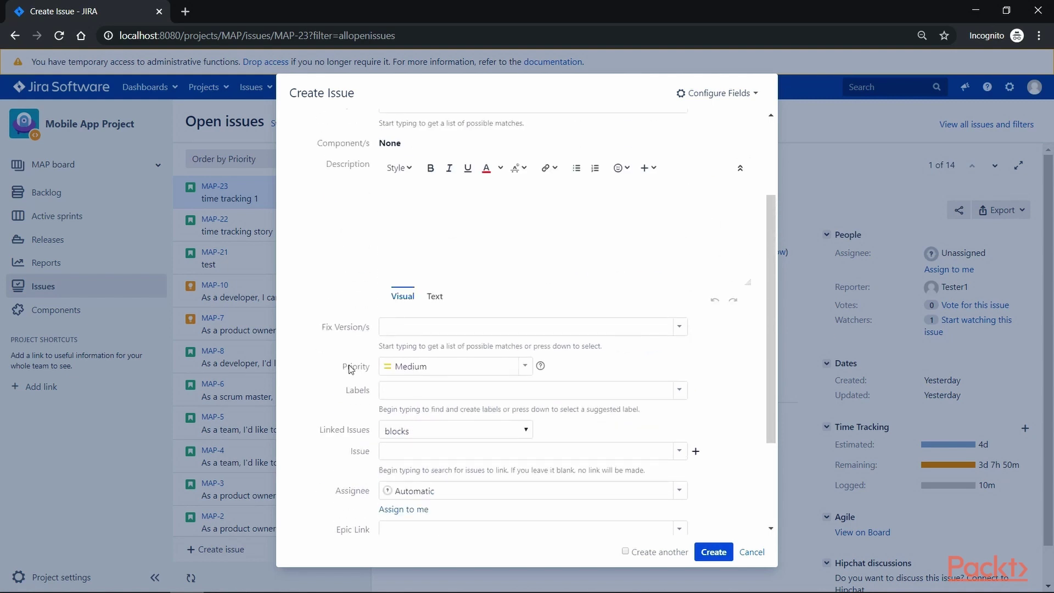
pyautogui.scroll(3, 336, 294)
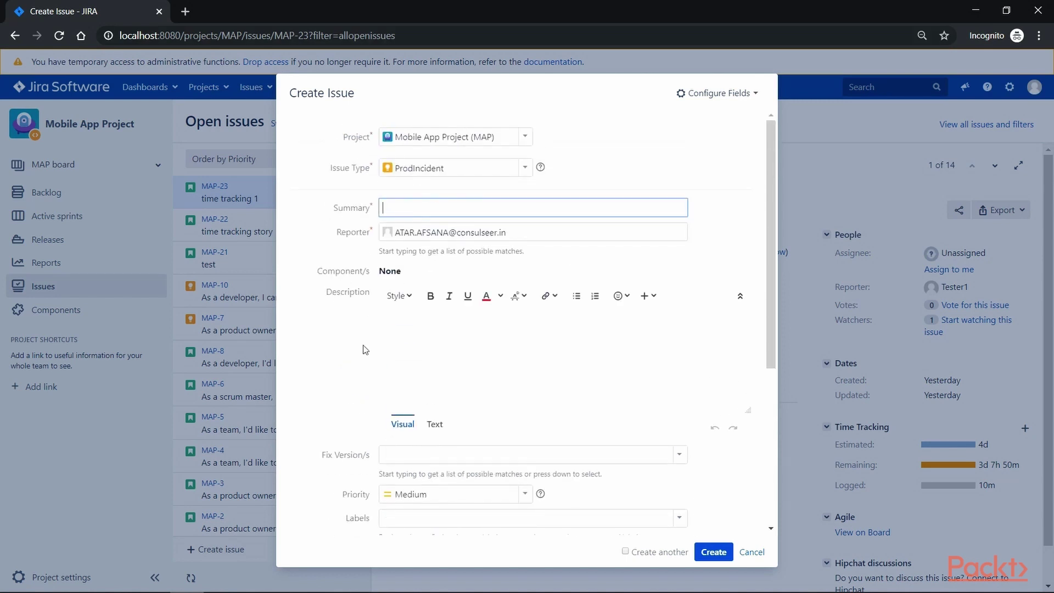
pyautogui.click(751, 552)
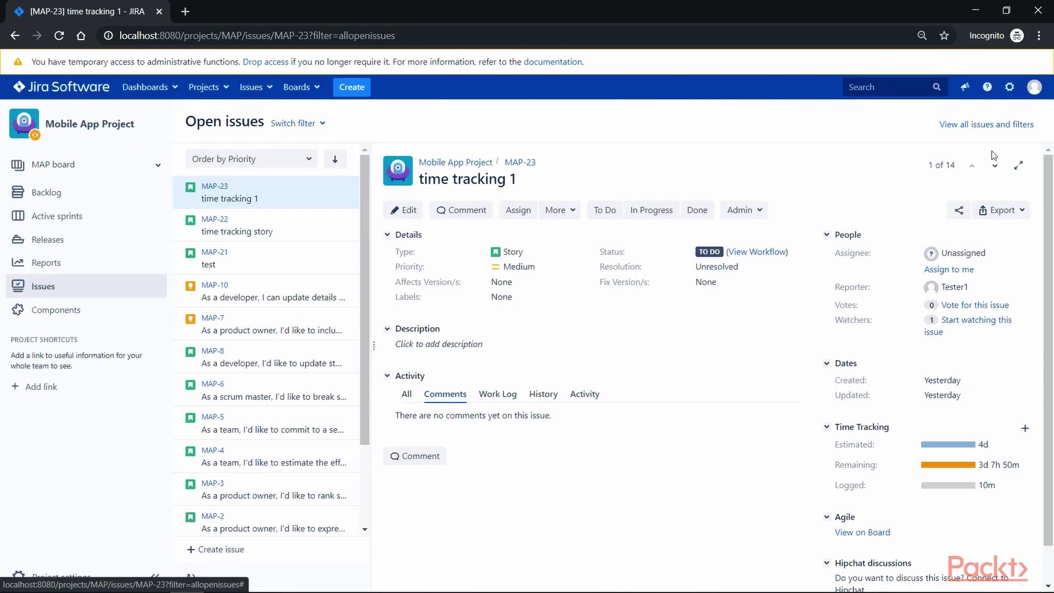
# Open the custom fields list in the issues administration and check which screens use the Epic Name field.
pyautogui.click(1011, 92)
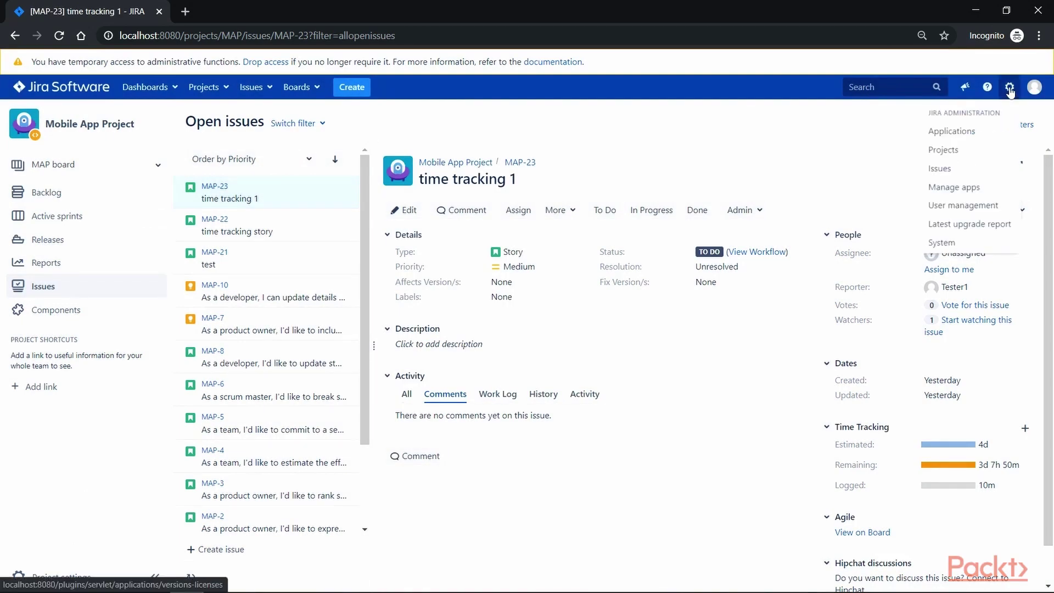
pyautogui.click(952, 172)
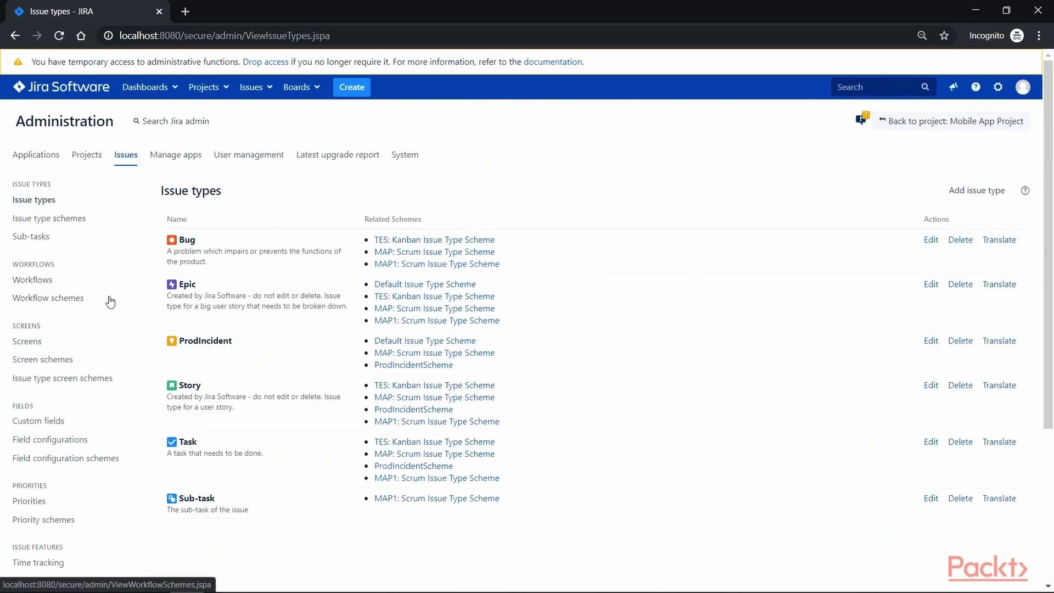
pyautogui.scroll(-4, 110, 300)
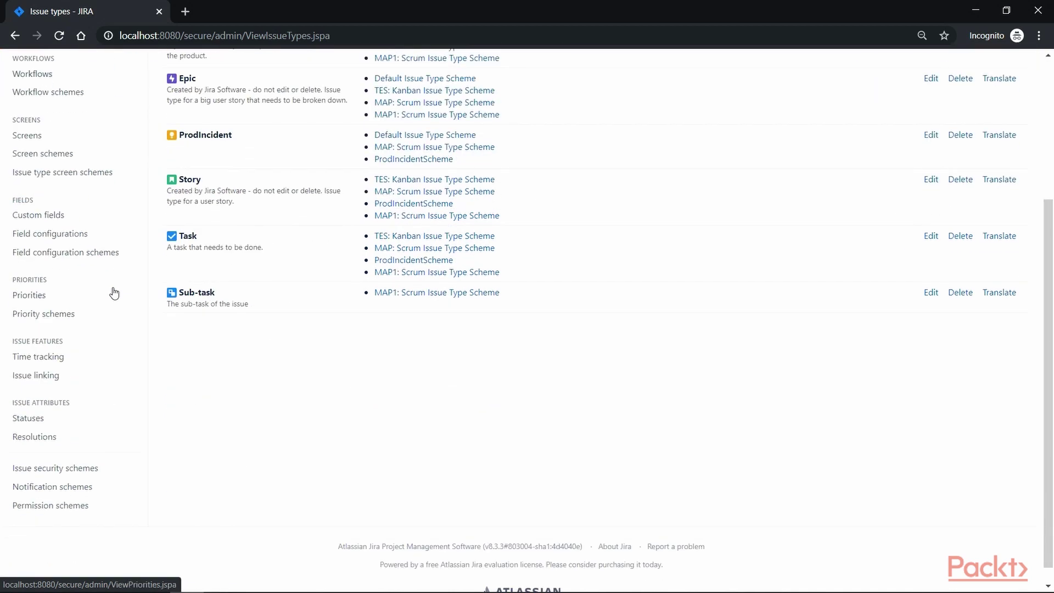
pyautogui.click(56, 218)
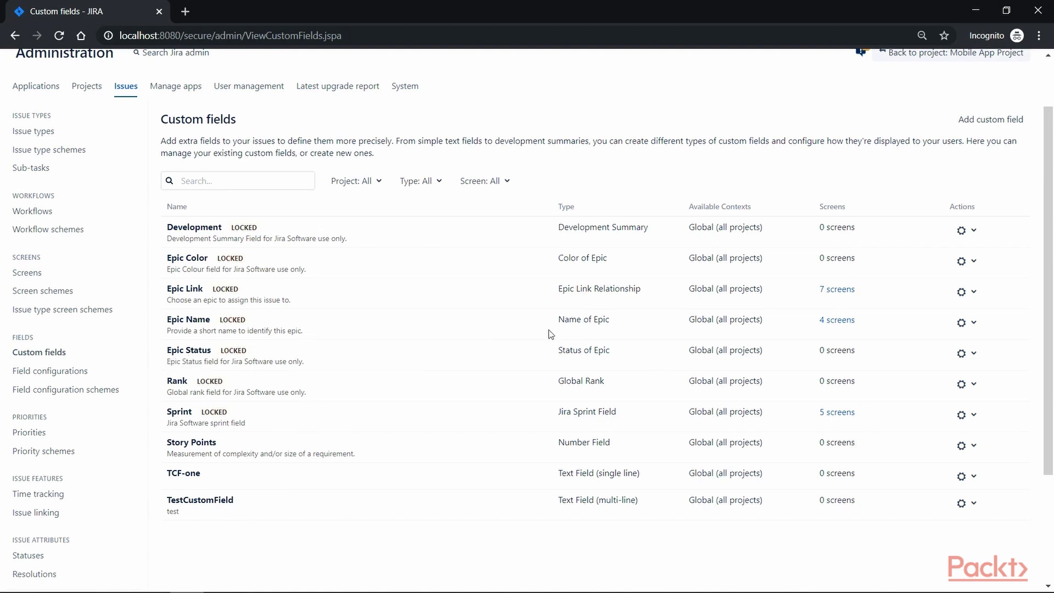
pyautogui.click(841, 320)
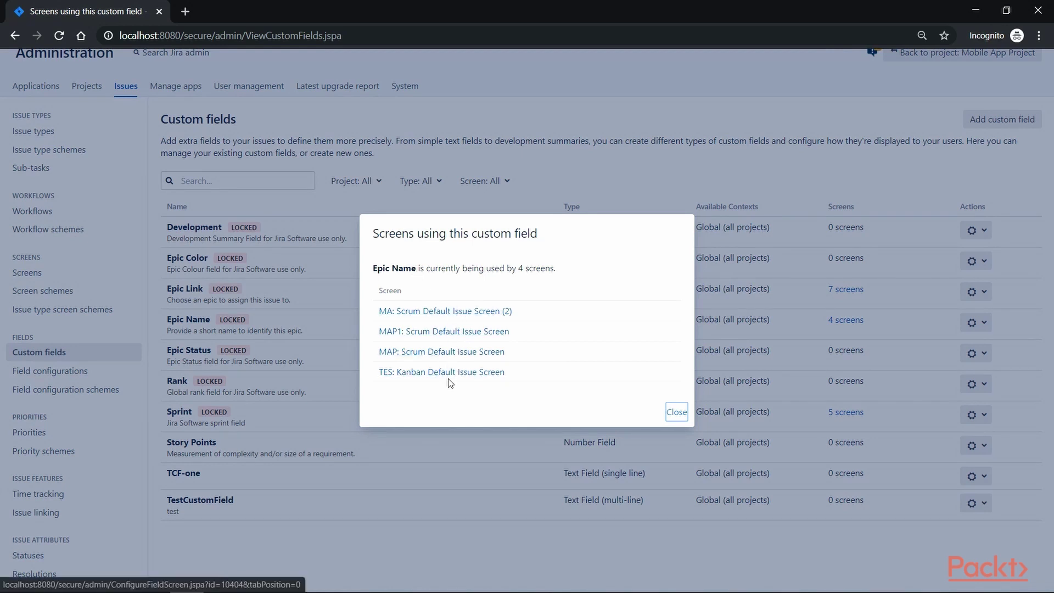
pyautogui.click(676, 412)
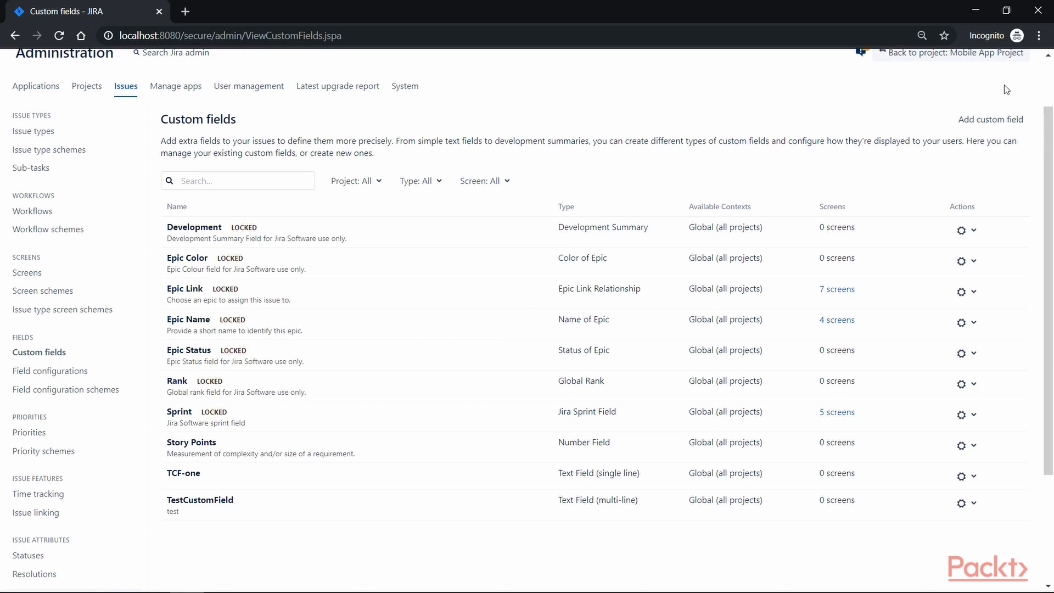
# Start a new custom field of type Select List (single choice) and name it Severity.
pyautogui.click(981, 122)
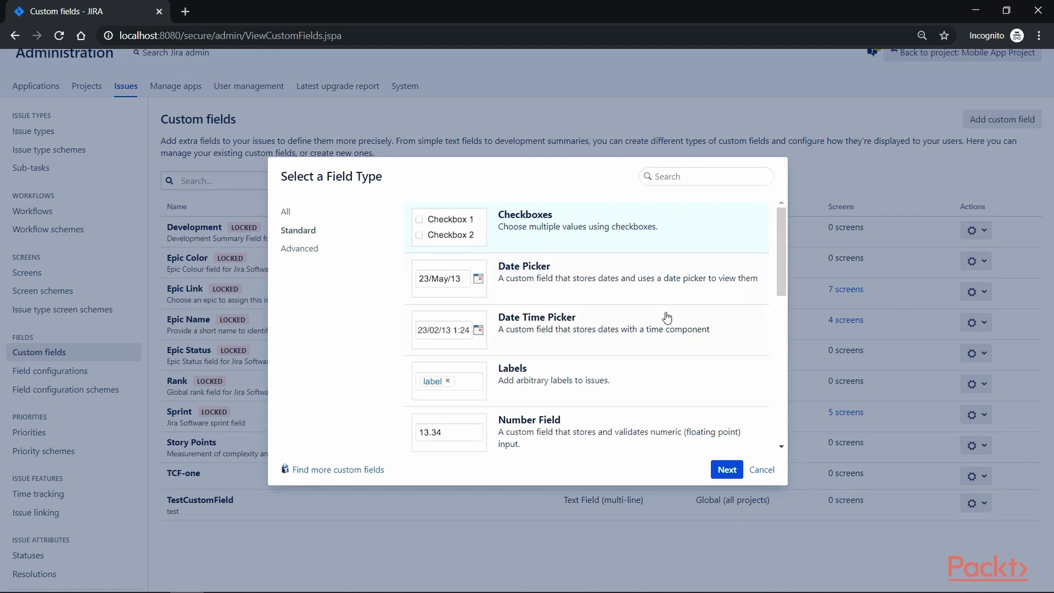
pyautogui.scroll(-3, 523, 386)
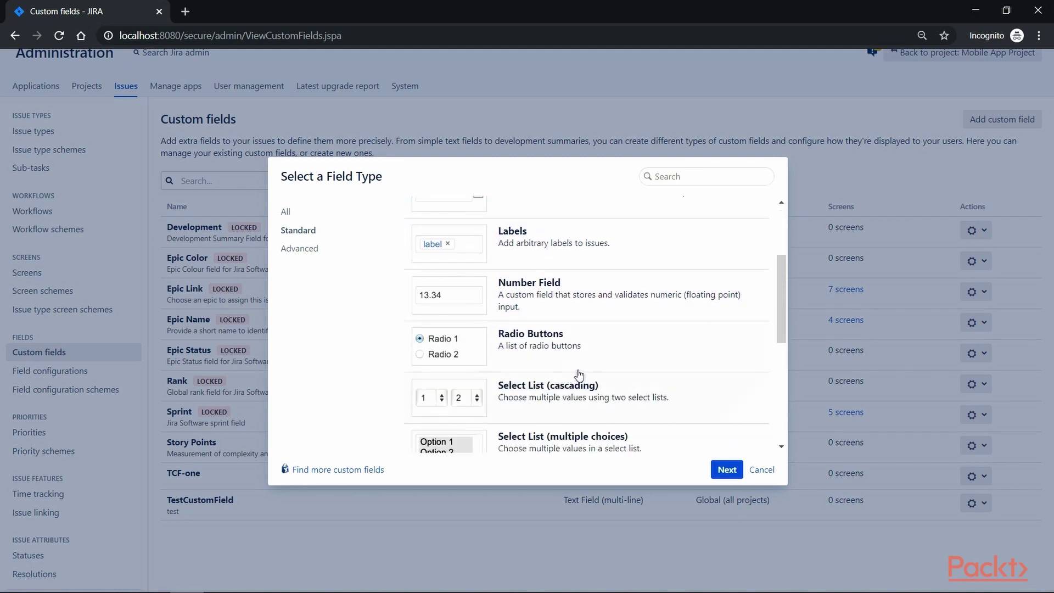
pyautogui.scroll(-3, 606, 370)
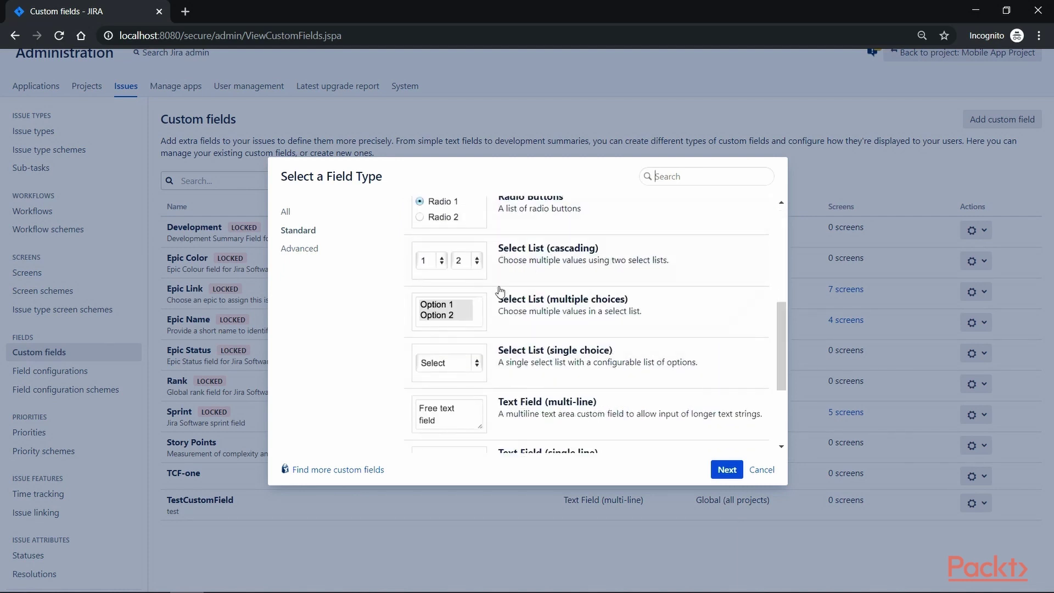
pyautogui.click(596, 365)
pyautogui.click(726, 471)
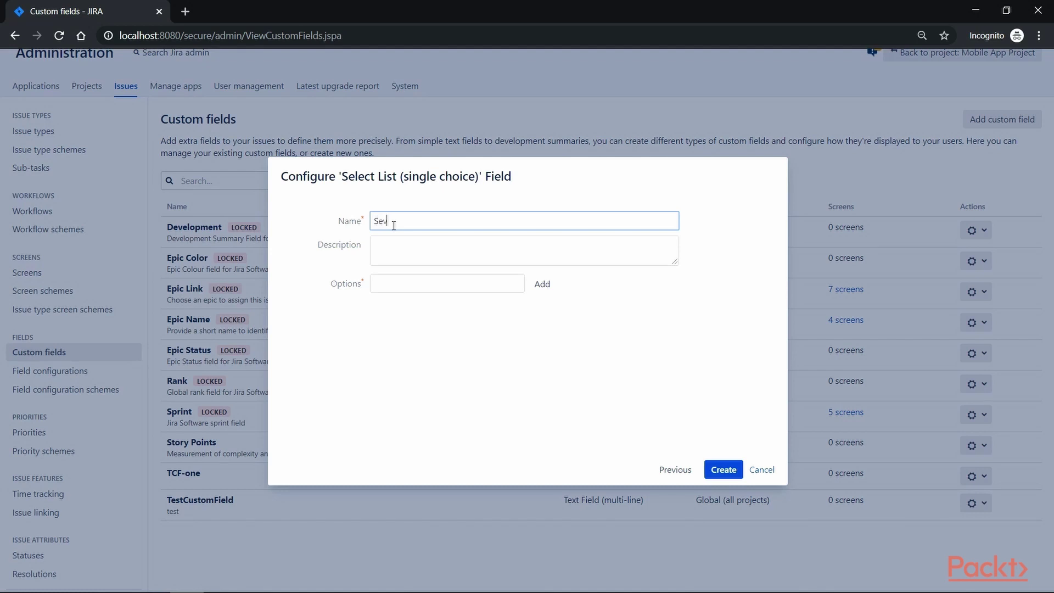
pyautogui.click(397, 245)
pyautogui.click(412, 286)
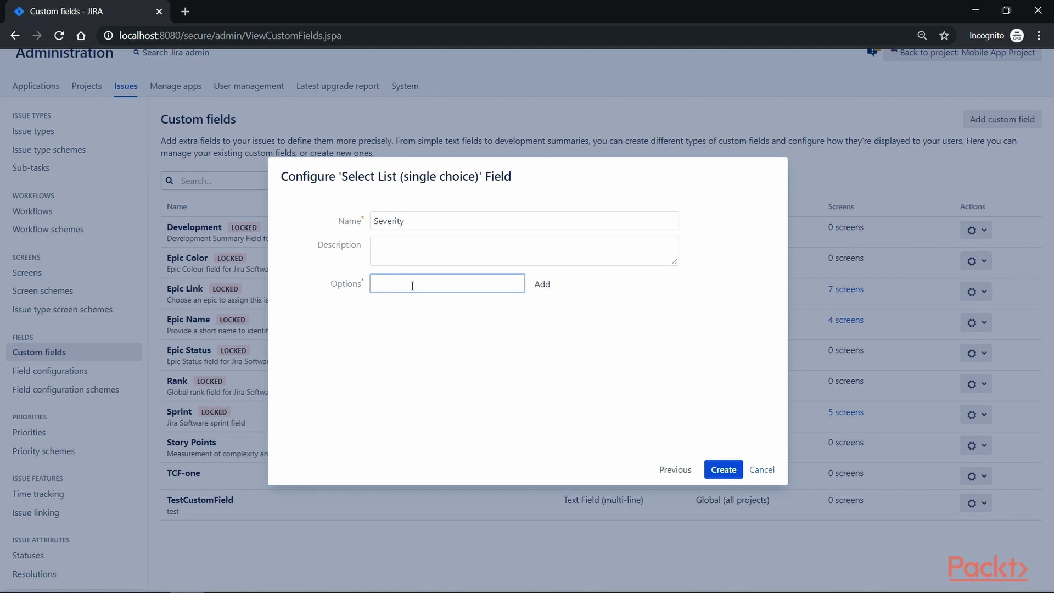
# Add the options Low, high, medium and default to Severity and create the field without associating it with any screens.
pyautogui.write('Low')
pyautogui.click(539, 284)
pyautogui.write('high')
pyautogui.press('Return')
pyautogui.write('medium')
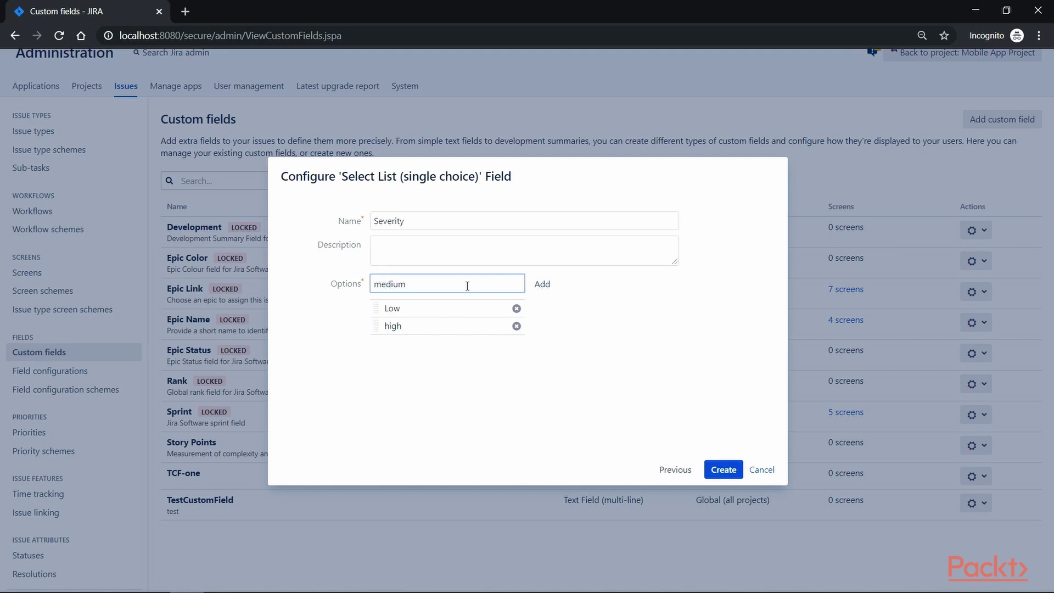
pyautogui.press('Return')
pyautogui.write('default')
pyautogui.click(535, 291)
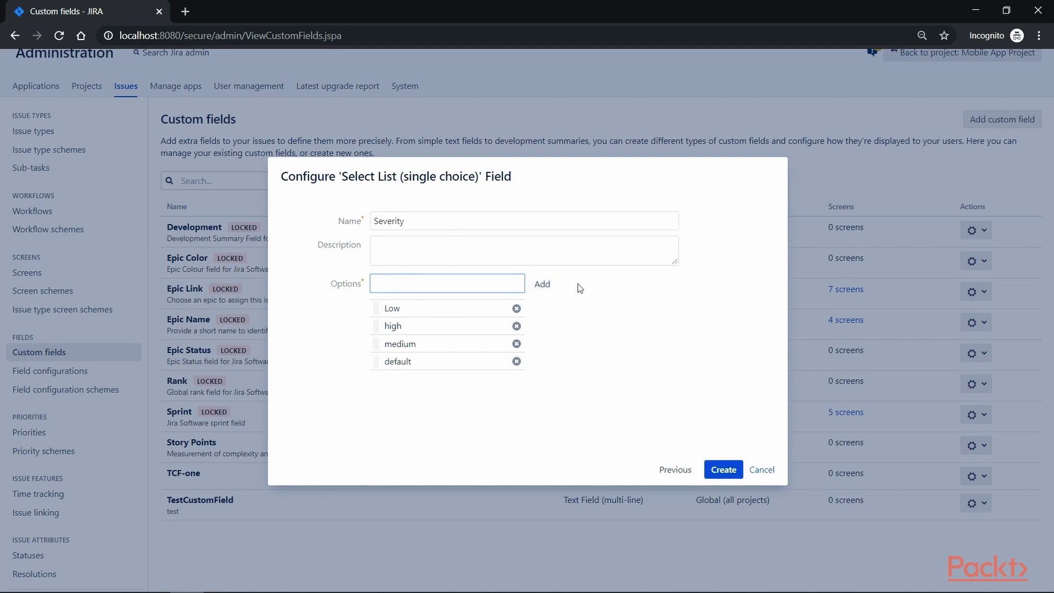
pyautogui.click(722, 471)
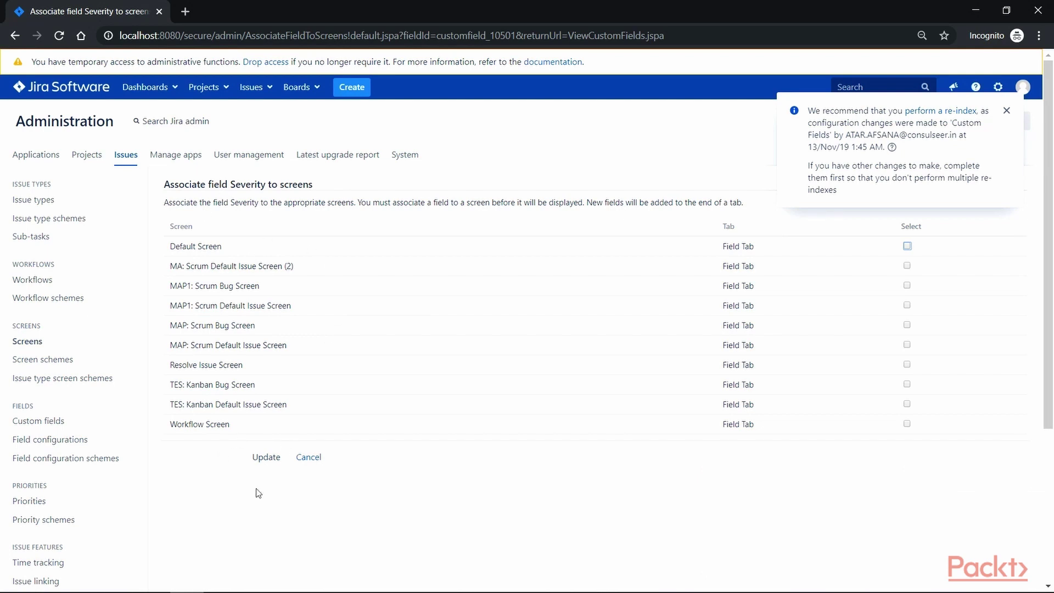
pyautogui.click(311, 459)
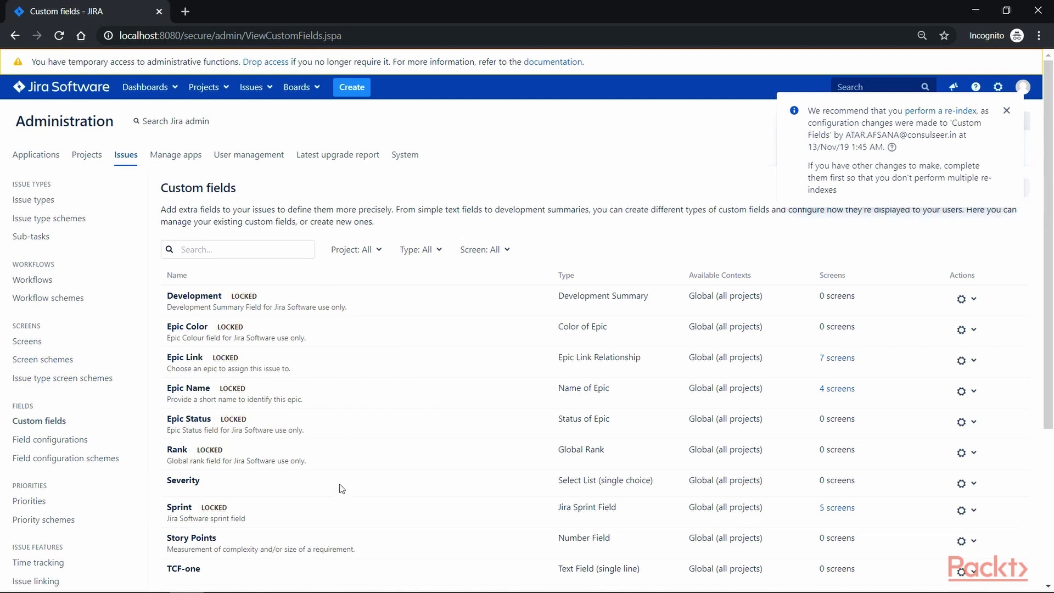
# Edit the Severity custom field's details to add the description "created for prod incident" and save the update.
pyautogui.scroll(-1, 340, 488)
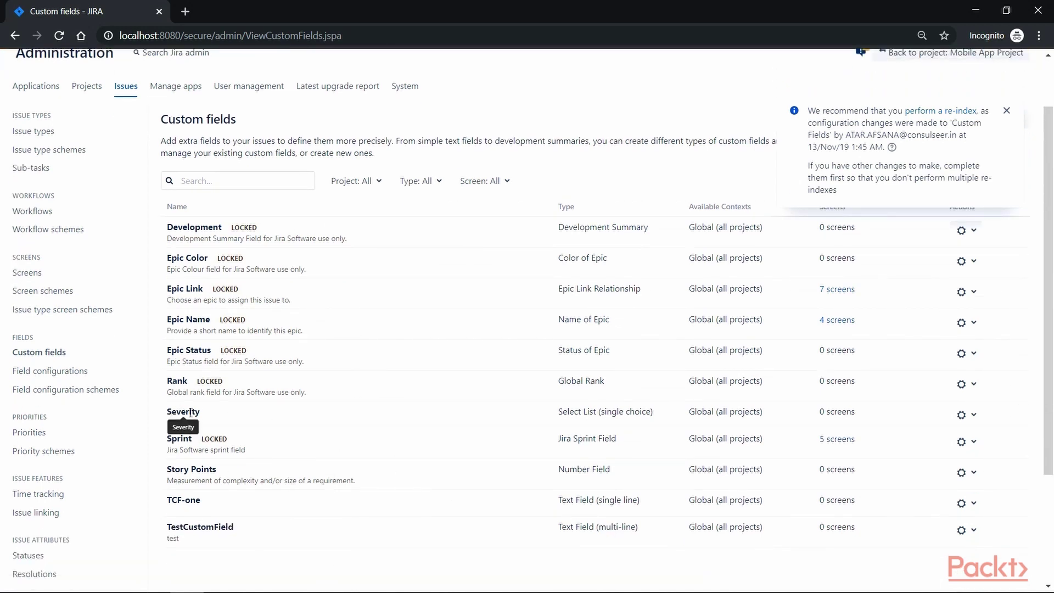
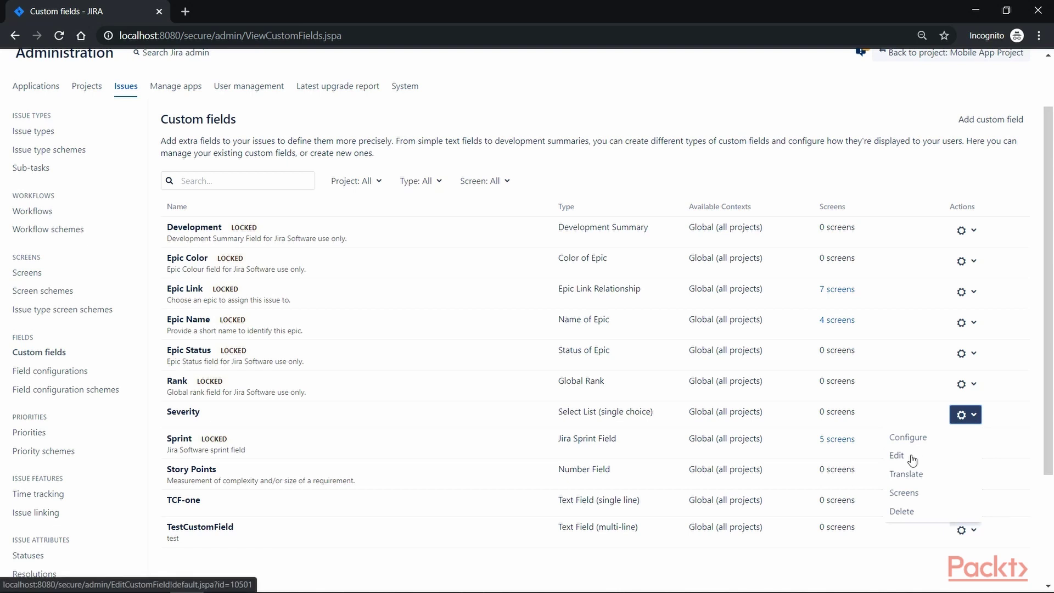
pyautogui.click(912, 456)
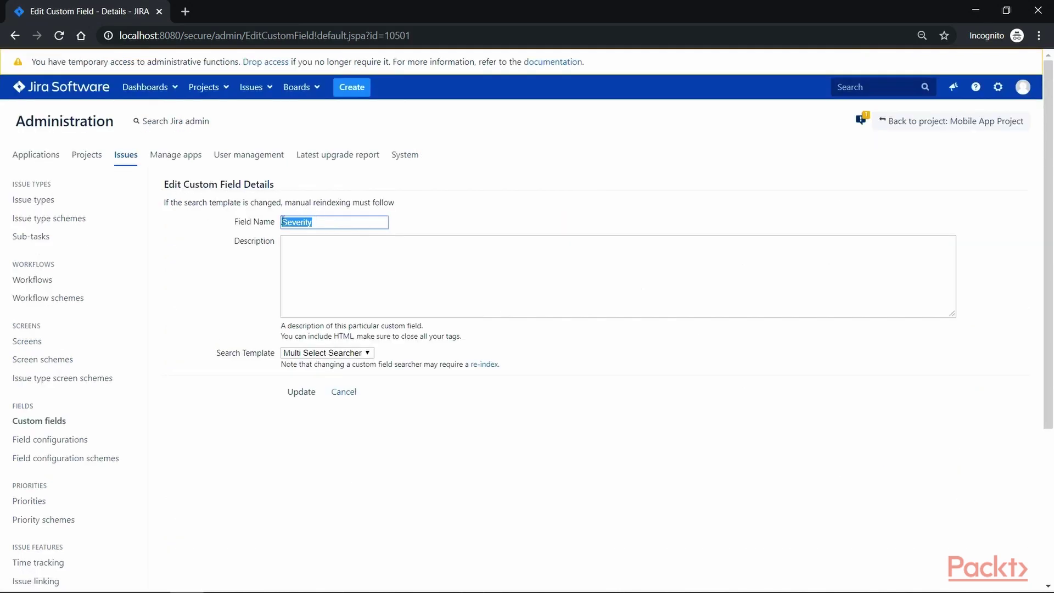
pyautogui.click(334, 269)
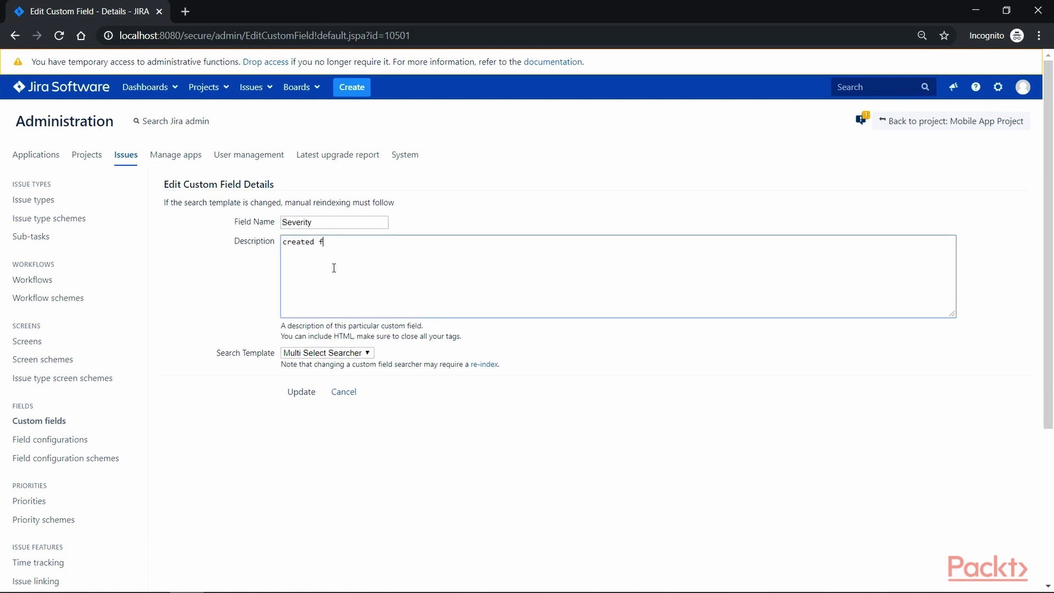
pyautogui.write('created for prod incident')
pyautogui.click(301, 391)
# Open the configuration of the Severity custom field and set its default value to the option default.
pyautogui.scroll(-2, 387, 487)
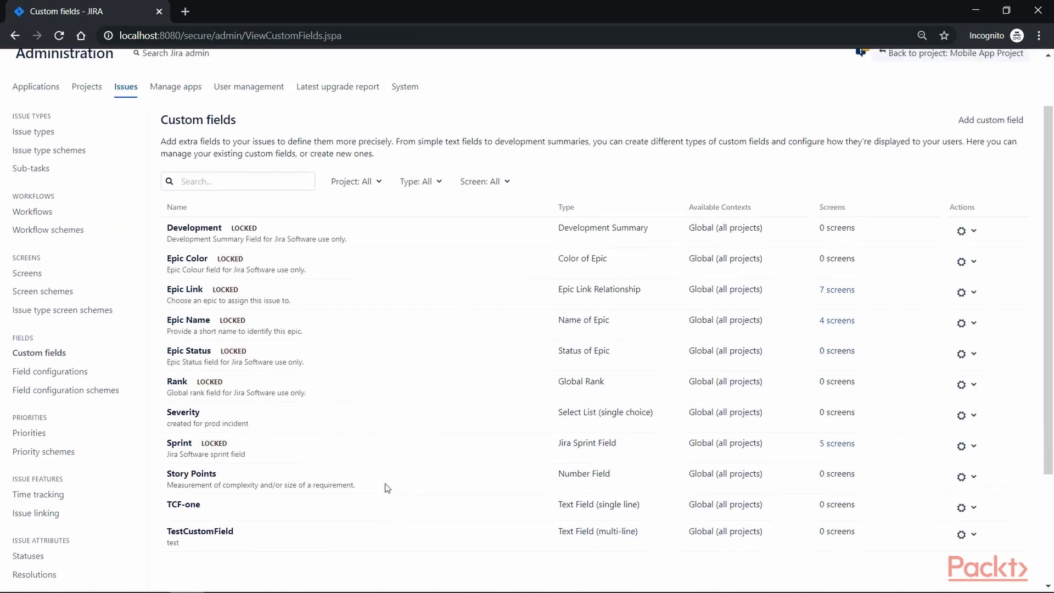
pyautogui.scroll(-1, 387, 488)
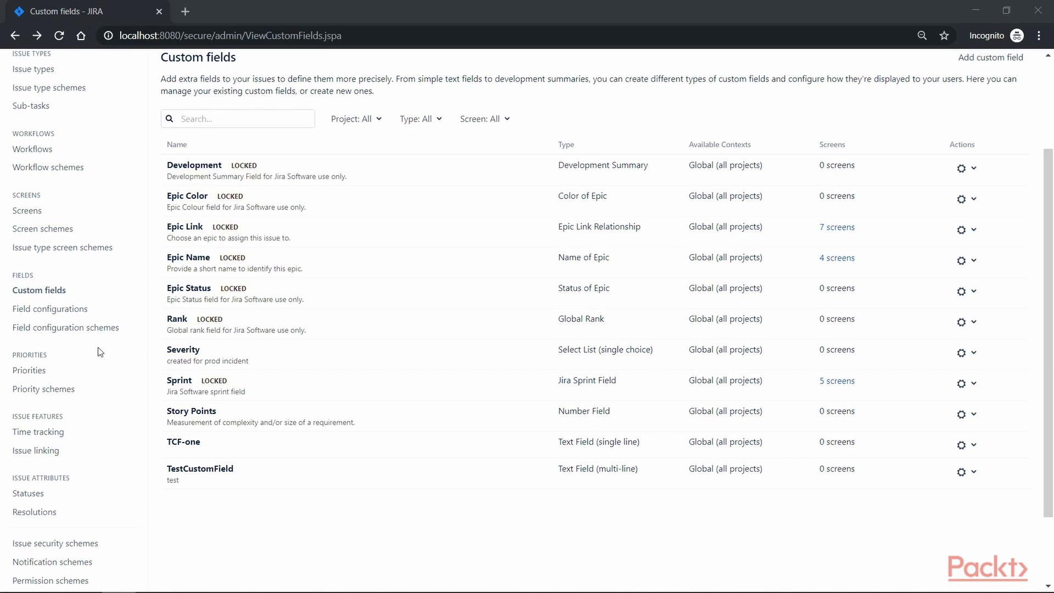
pyautogui.click(973, 355)
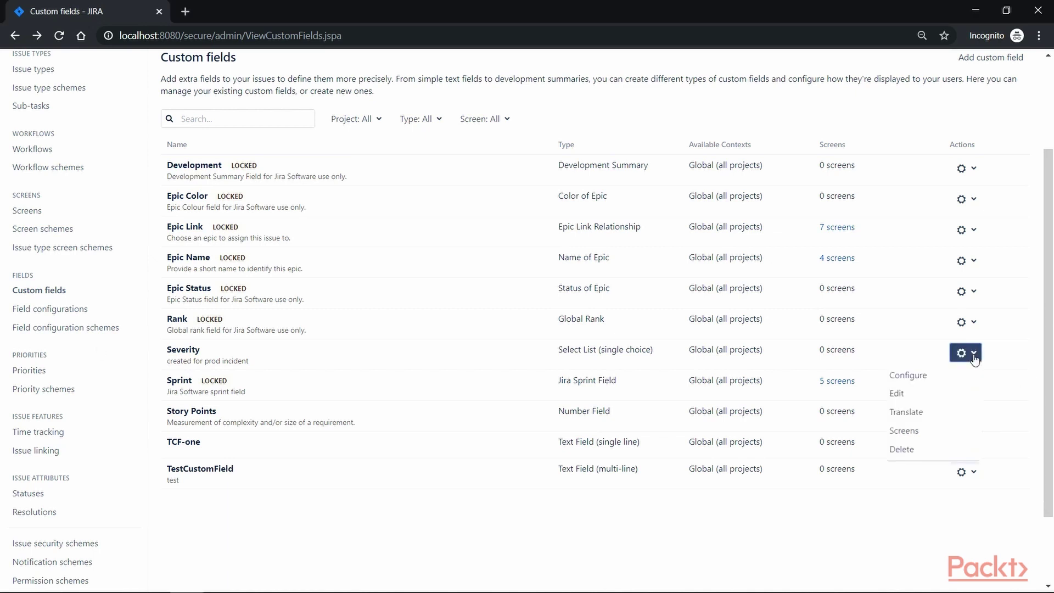
pyautogui.click(904, 375)
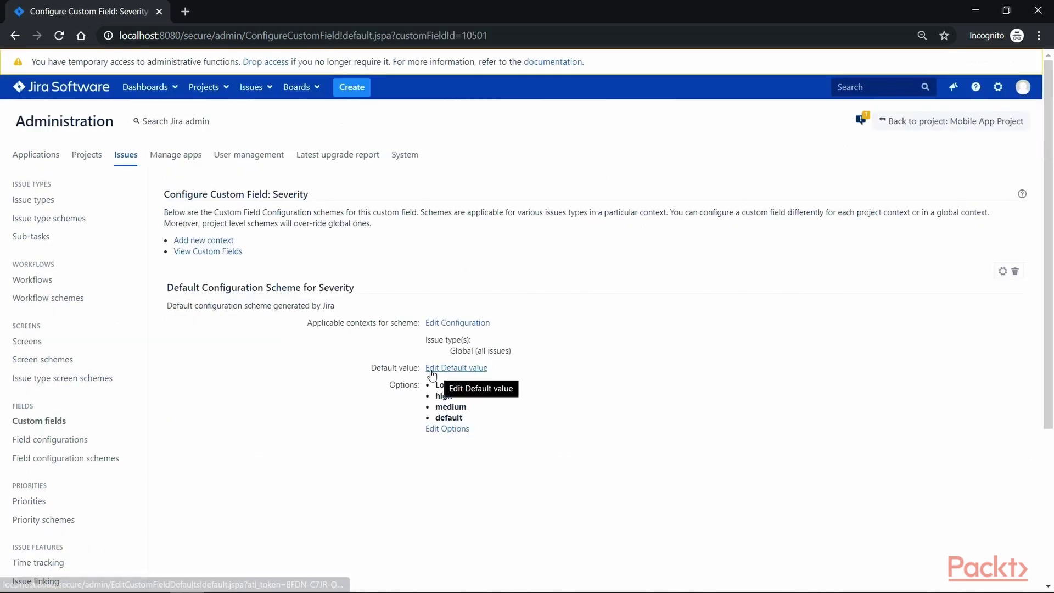
pyautogui.click(471, 368)
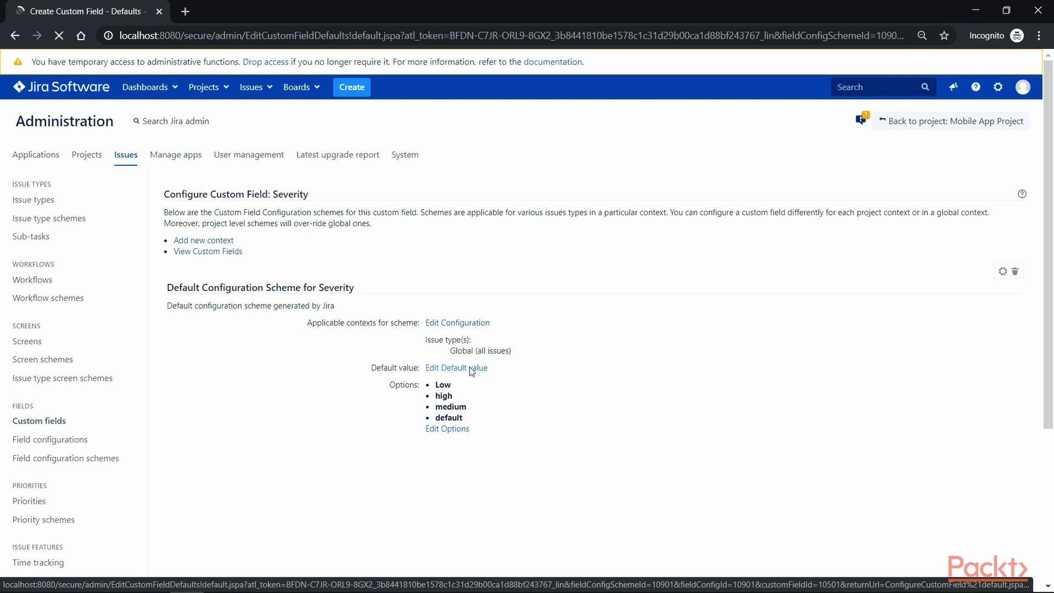
pyautogui.click(318, 222)
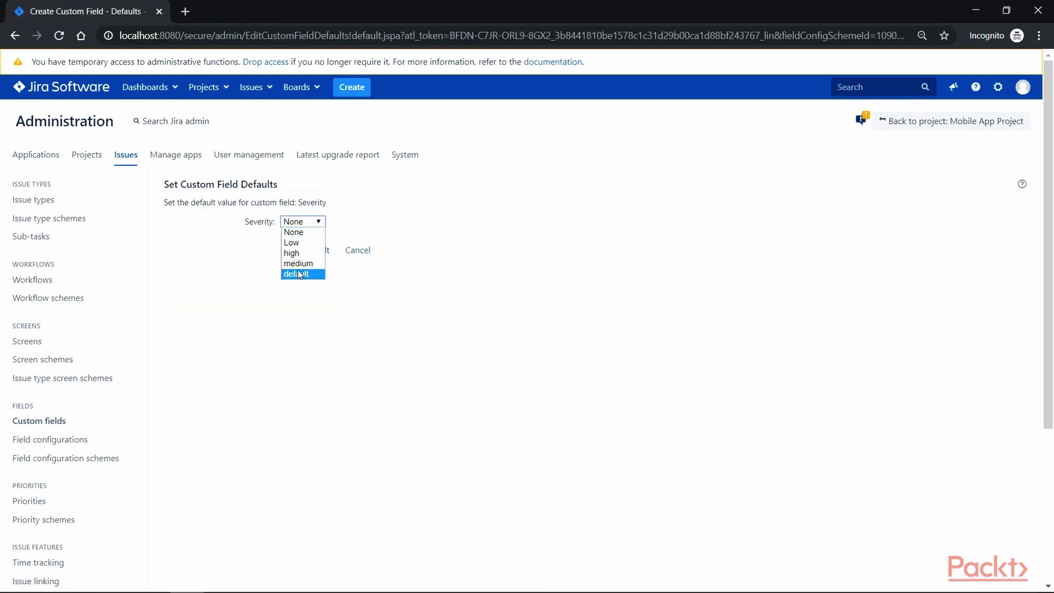
pyautogui.click(296, 274)
pyautogui.click(319, 254)
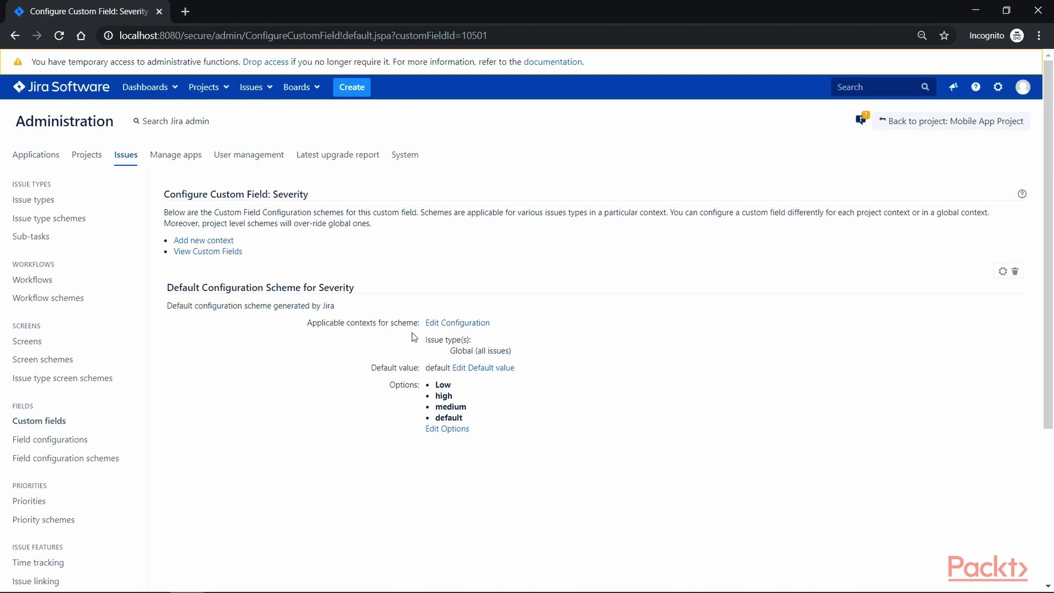
# Restrict the Severity field's default configuration scheme to the ProdIncident issue type and Mobile App Project only.
pyautogui.click(464, 324)
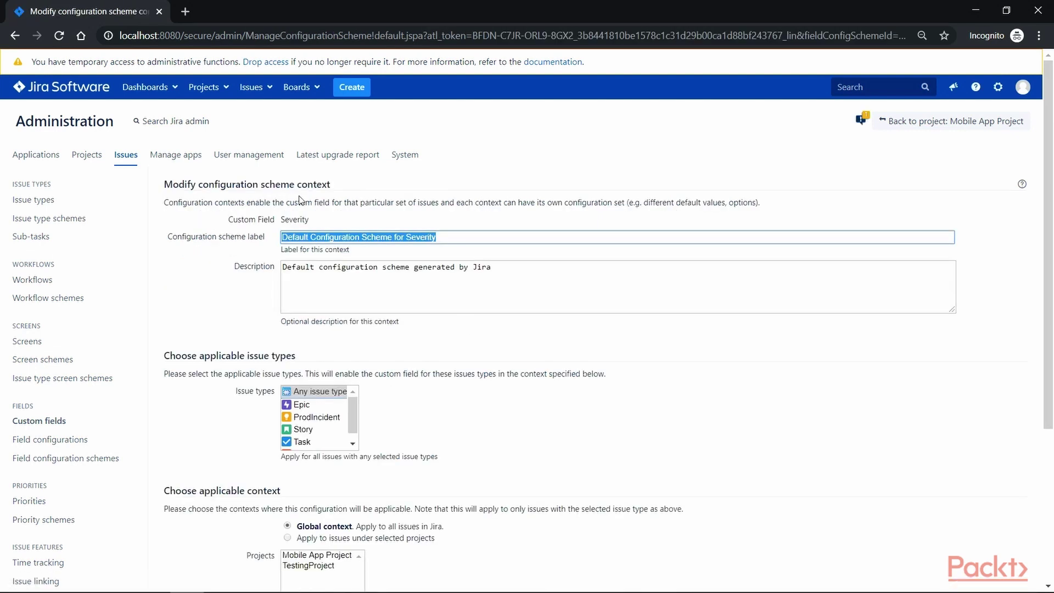
pyautogui.click(236, 252)
pyautogui.doubleClick(230, 237)
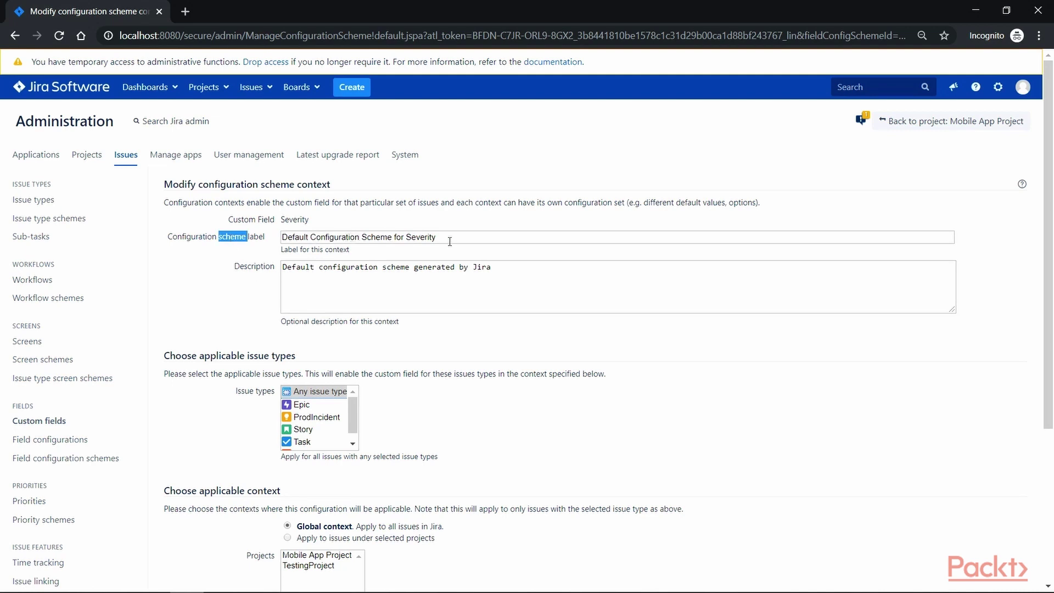
pyautogui.click(212, 391)
pyautogui.scroll(-3, 210, 394)
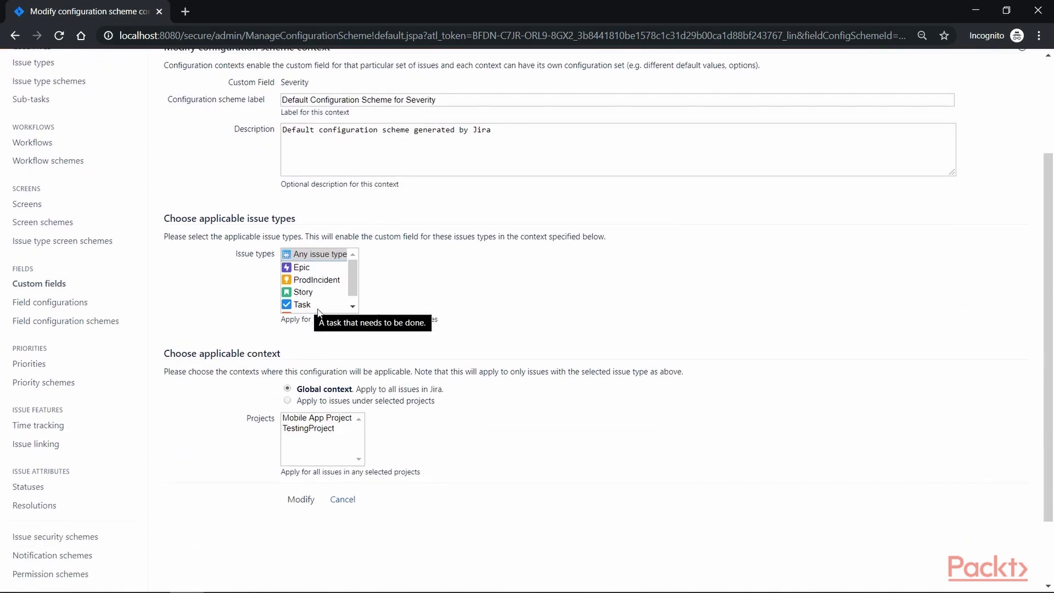
pyautogui.click(326, 281)
pyautogui.scroll(-1, 337, 328)
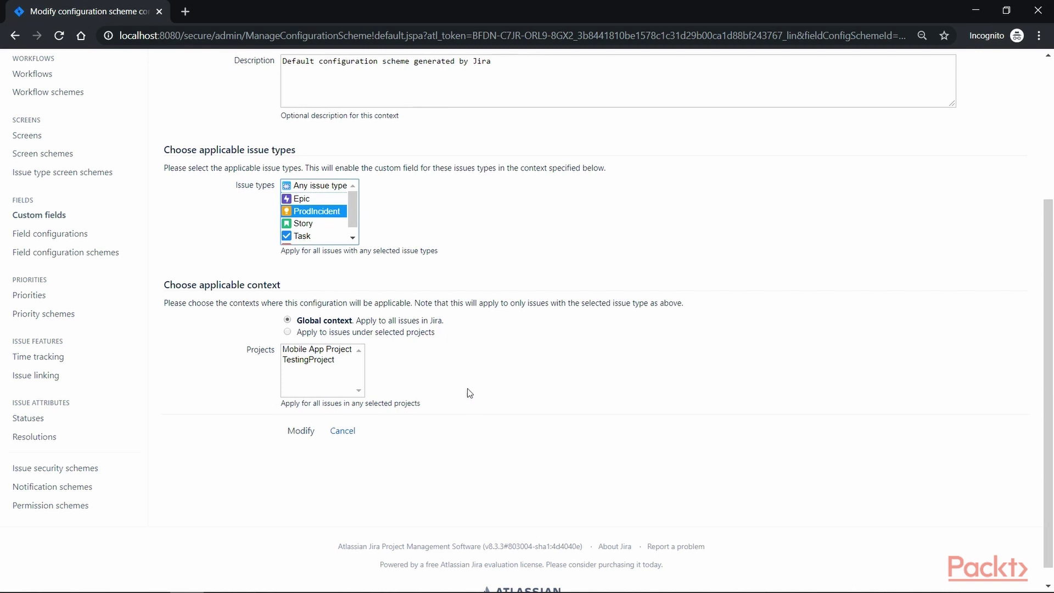
pyautogui.click(317, 351)
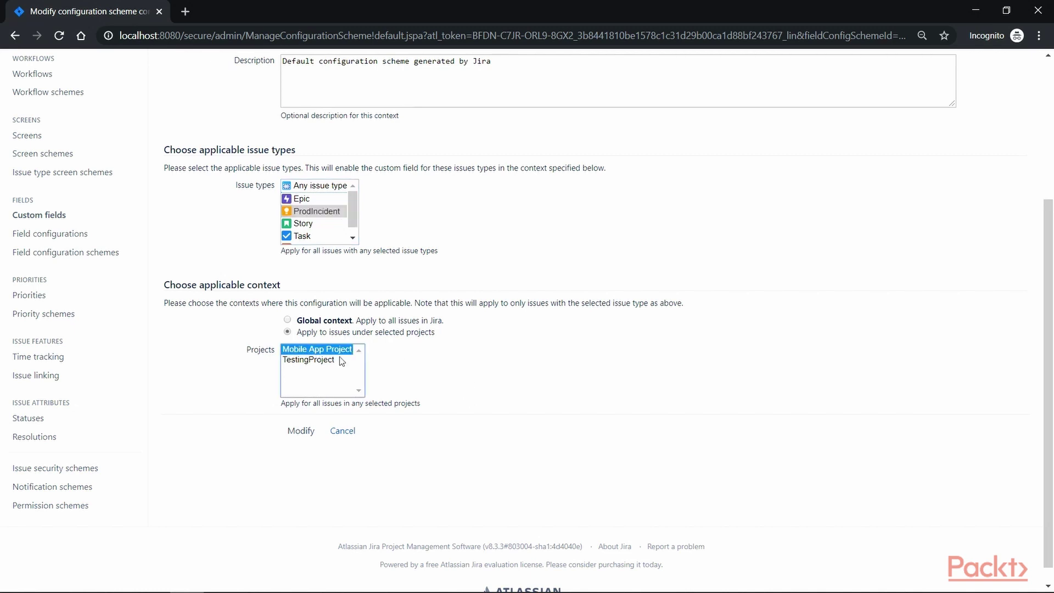
pyautogui.click(300, 432)
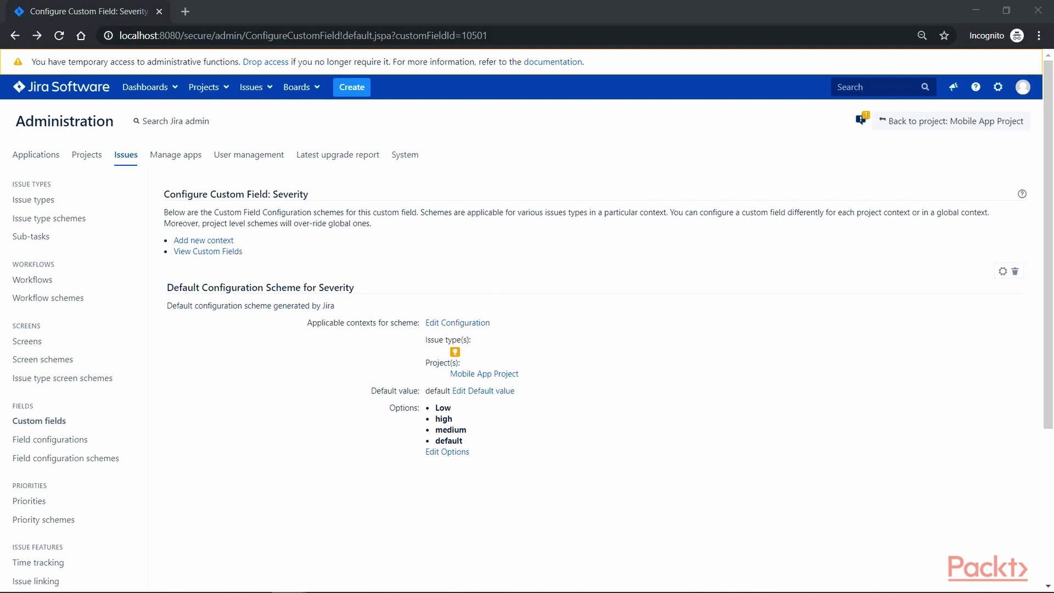
# Return to the custom fields list and check which projects use the Severity field, closing the project overview after.
pyautogui.click(42, 420)
pyautogui.scroll(-4, 457, 471)
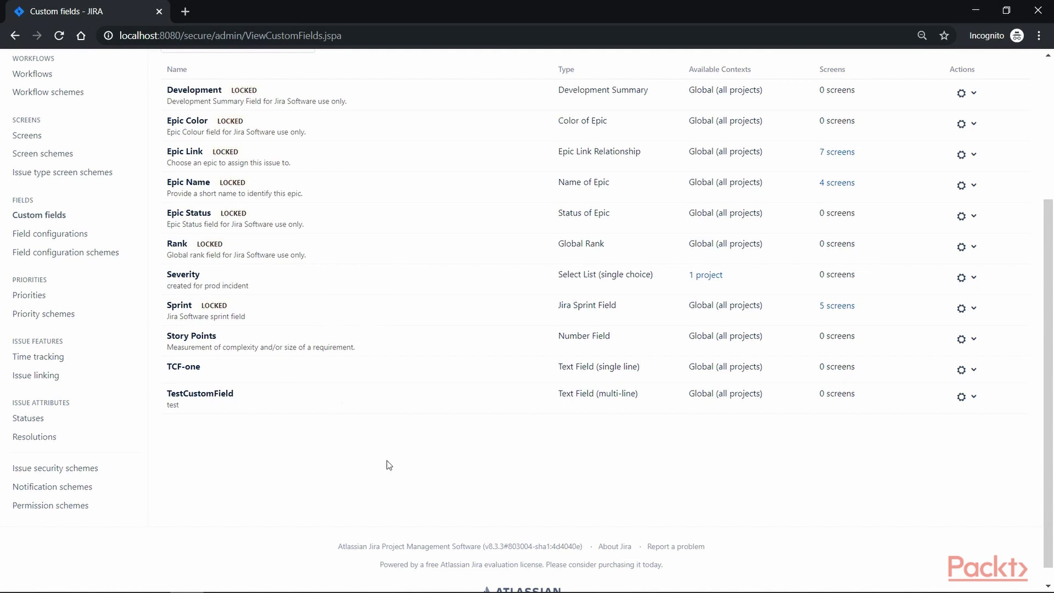
pyautogui.scroll(2, 388, 463)
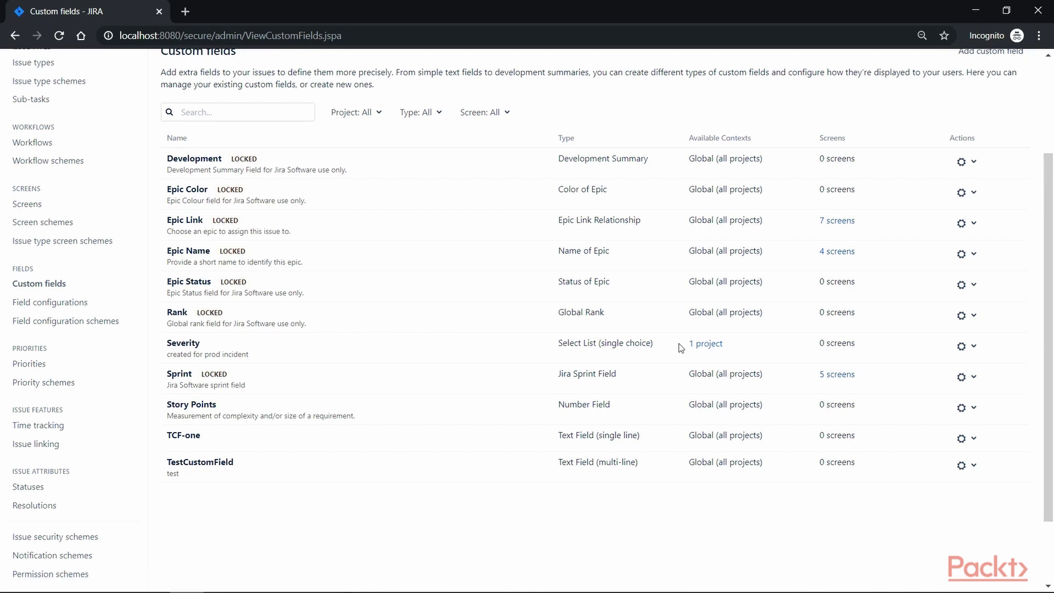
pyautogui.click(705, 345)
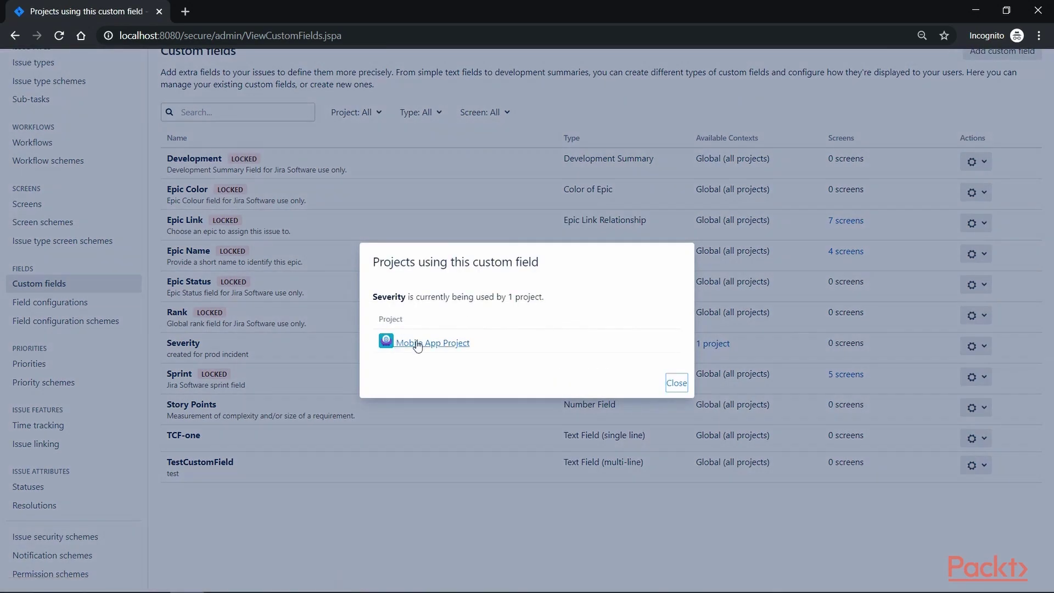
pyautogui.click(676, 383)
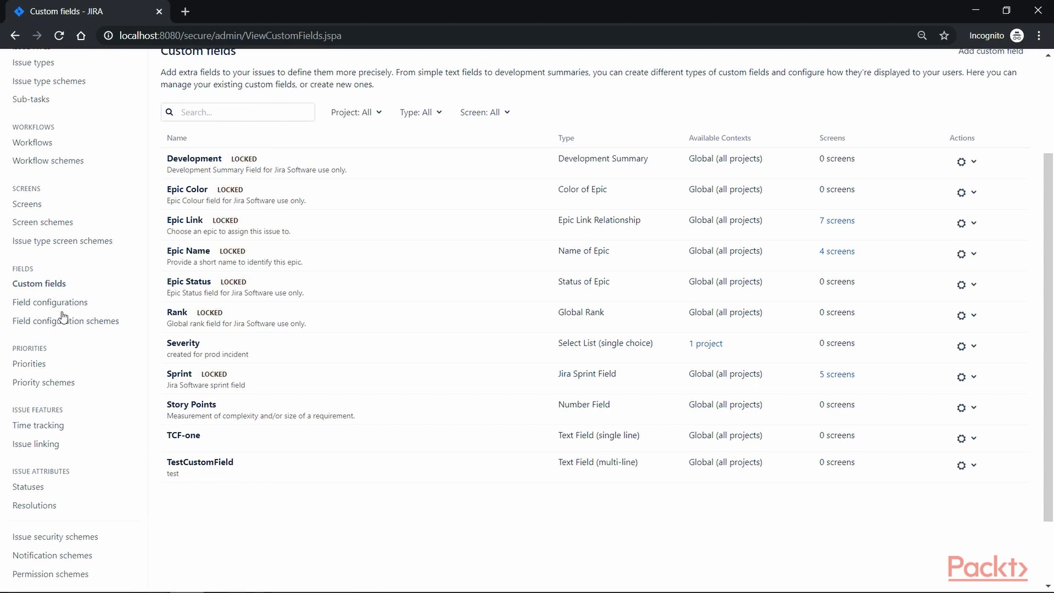
# From the Default Field Configuration, associate the Severity field with the MAP: Scrum Default Issue Screen and save the update.
pyautogui.click(44, 303)
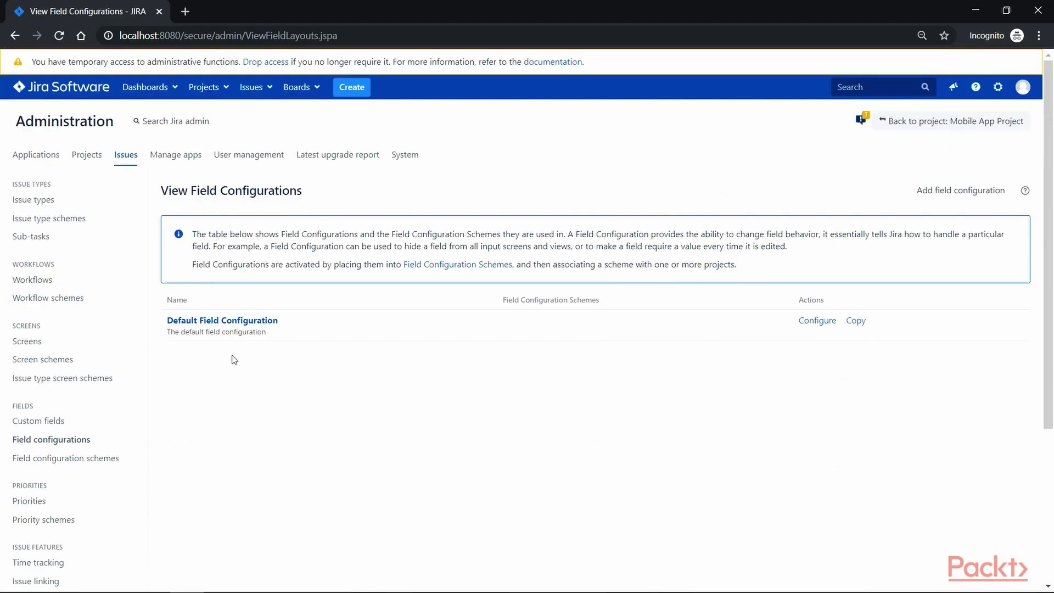
pyautogui.click(253, 323)
pyautogui.scroll(-3, 371, 447)
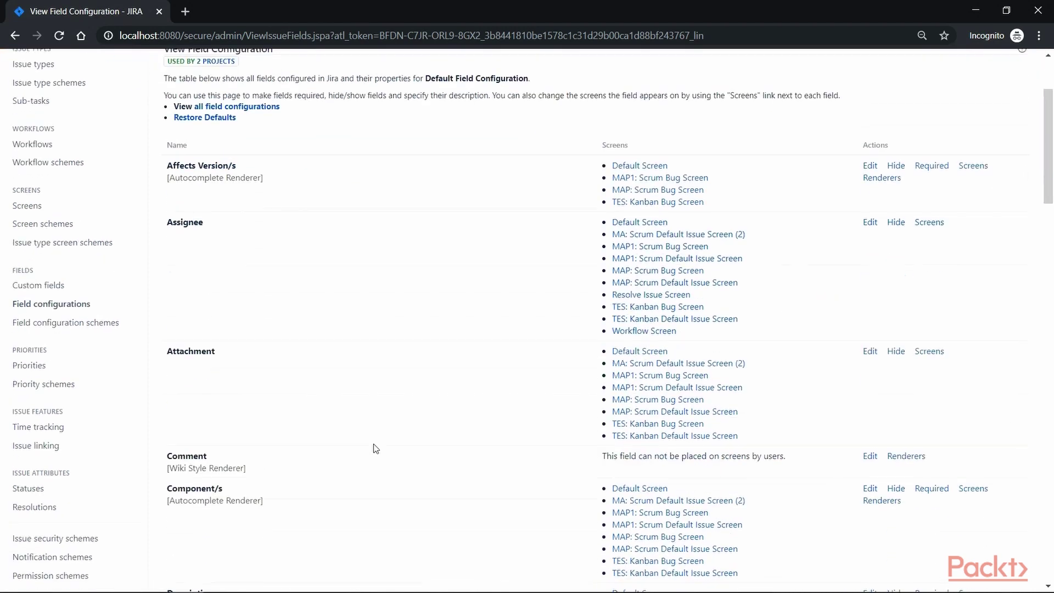
pyautogui.scroll(-8, 375, 448)
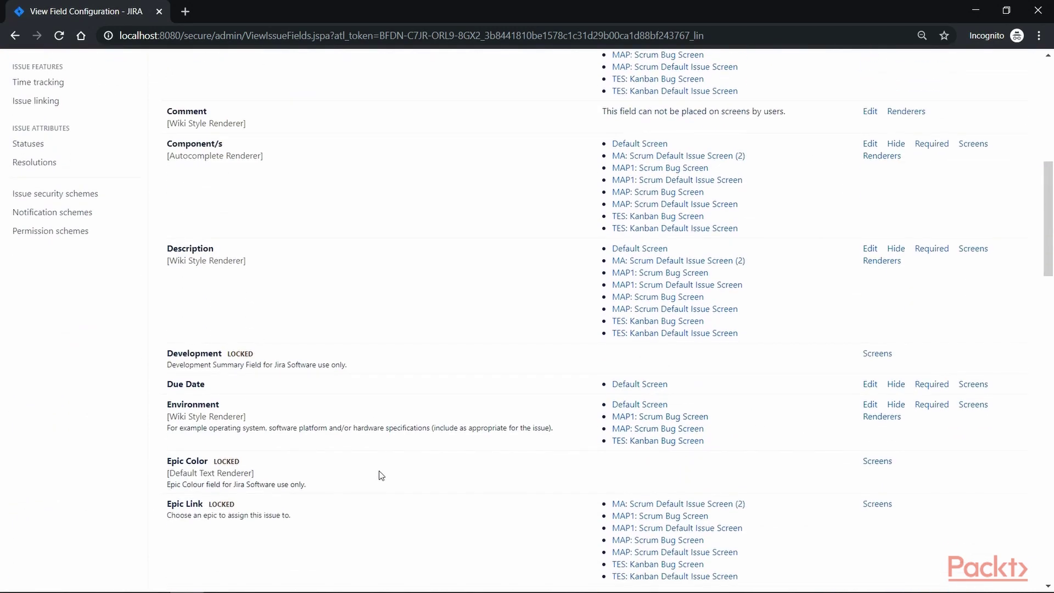
pyautogui.scroll(-13, 385, 494)
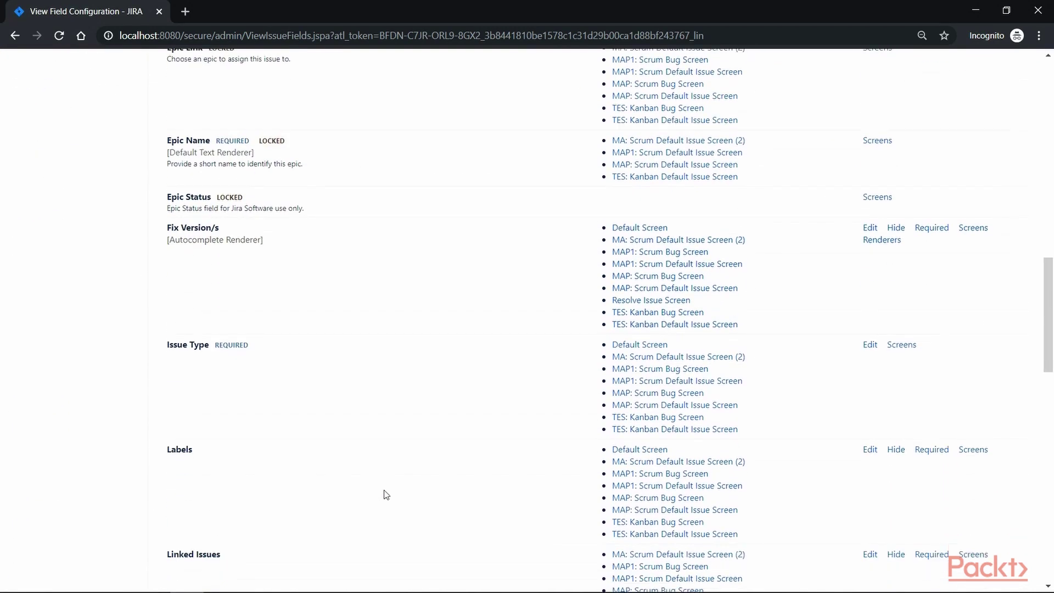
pyautogui.scroll(-9, 386, 494)
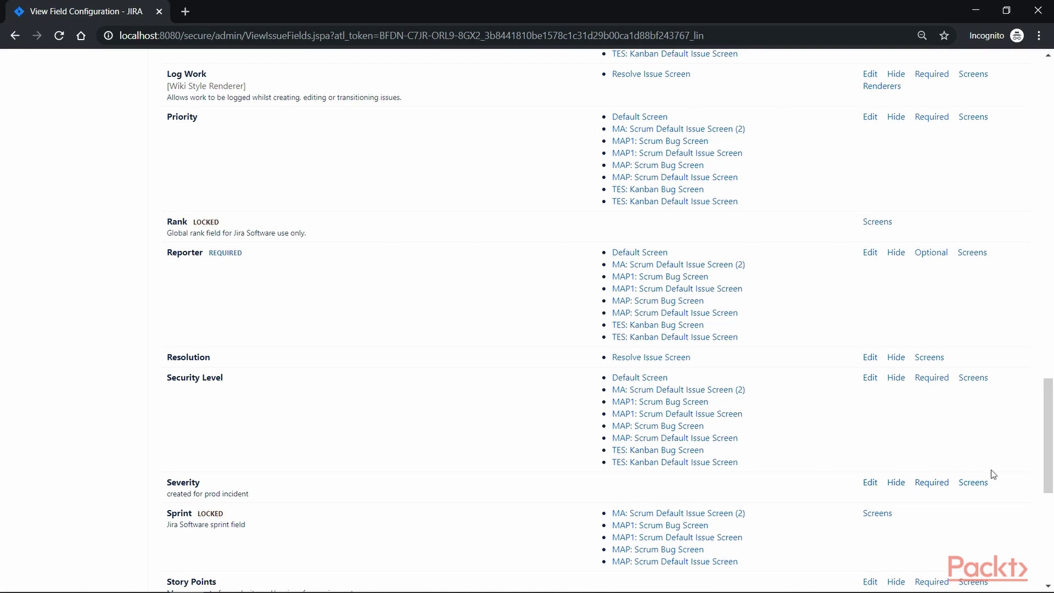
pyautogui.click(973, 483)
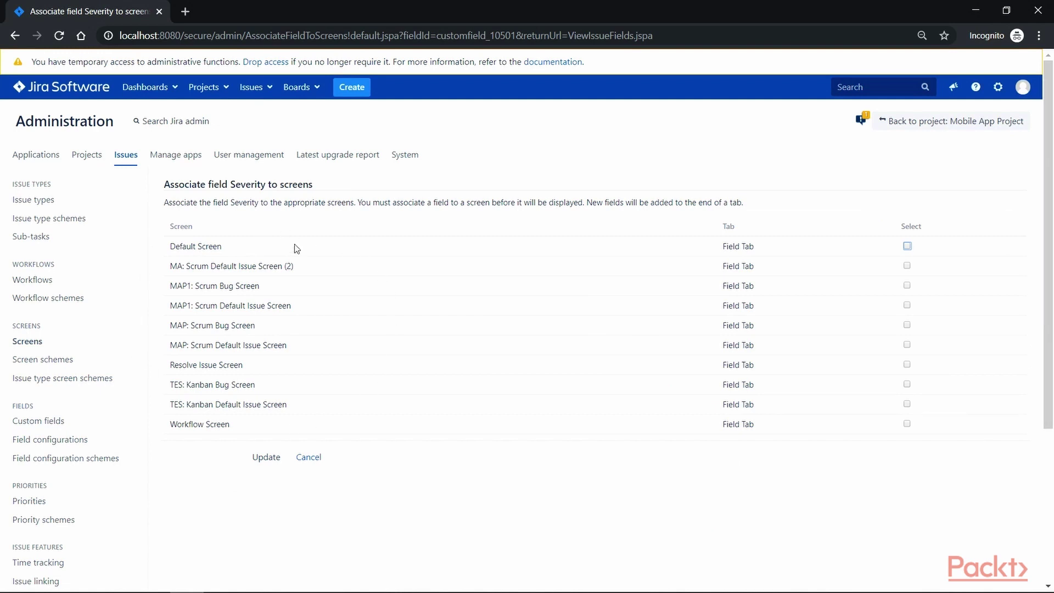
pyautogui.click(906, 345)
pyautogui.click(265, 457)
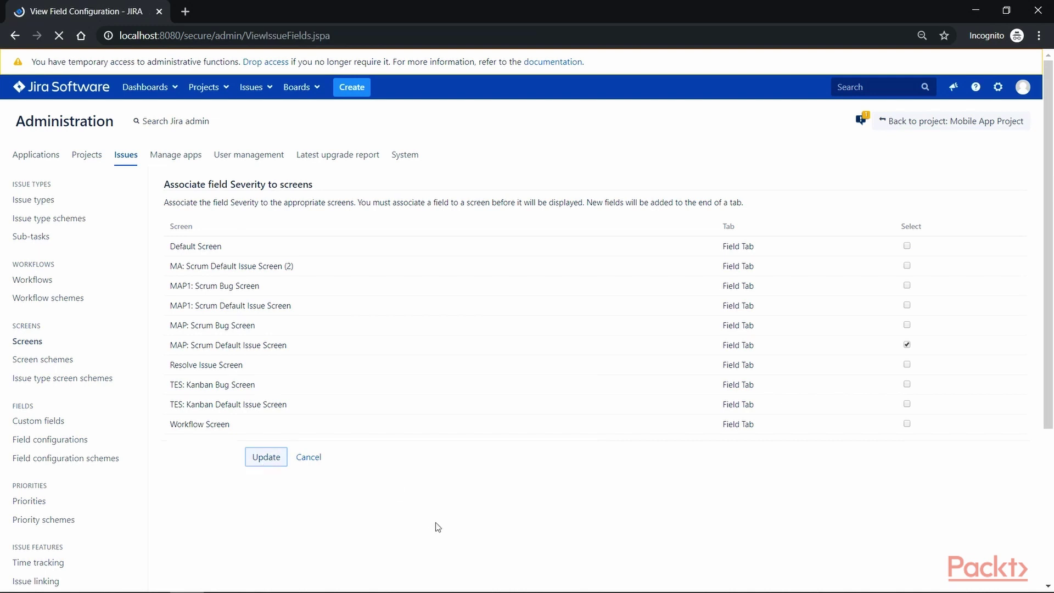
# Check Severity's screen association in the field configuration, then open MAP: Scrum Default Issue Screen and review its field list.
pyautogui.scroll(-10, 367, 494)
pyautogui.scroll(-14, 366, 494)
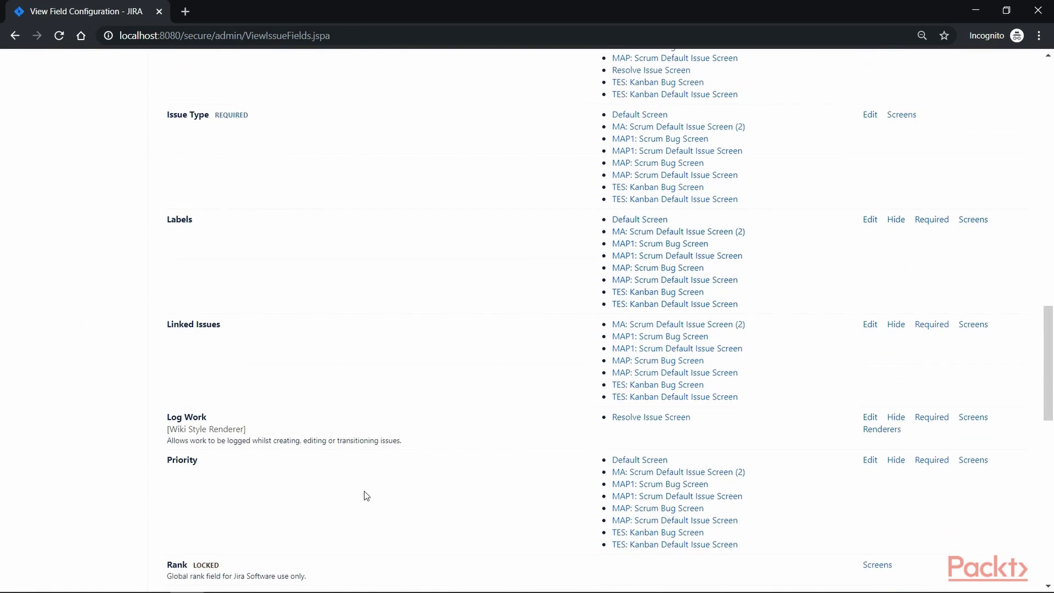
pyautogui.scroll(-3, 366, 495)
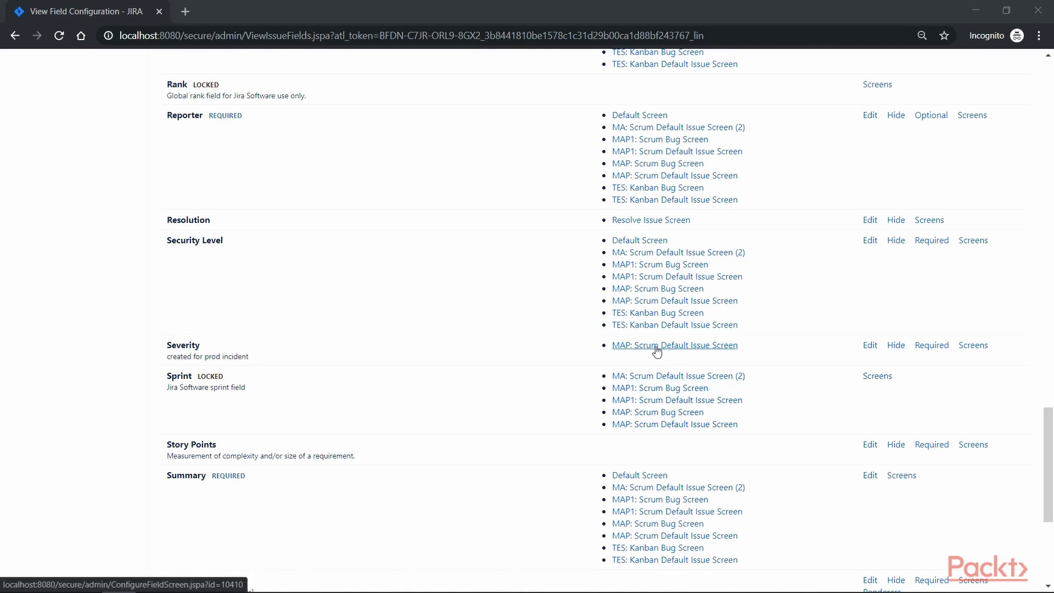
pyautogui.click(708, 345)
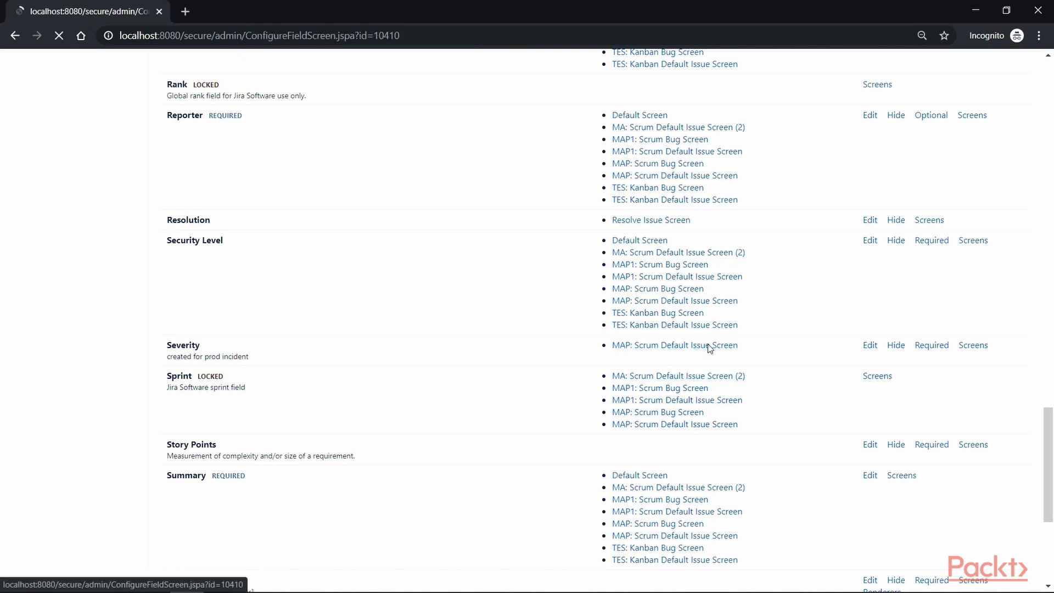
pyautogui.scroll(-1, 365, 317)
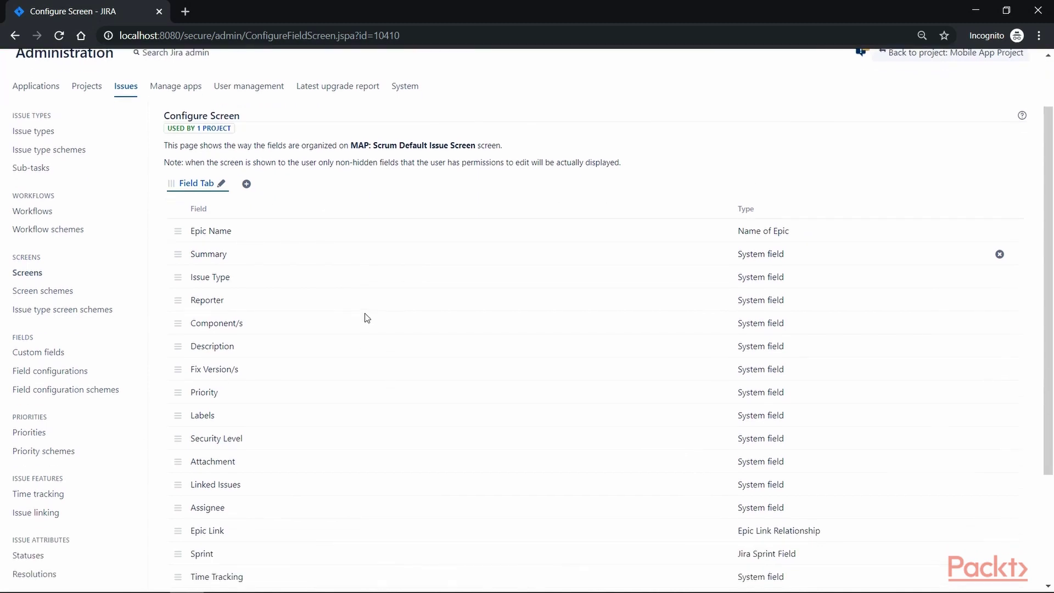
pyautogui.scroll(-2, 390, 385)
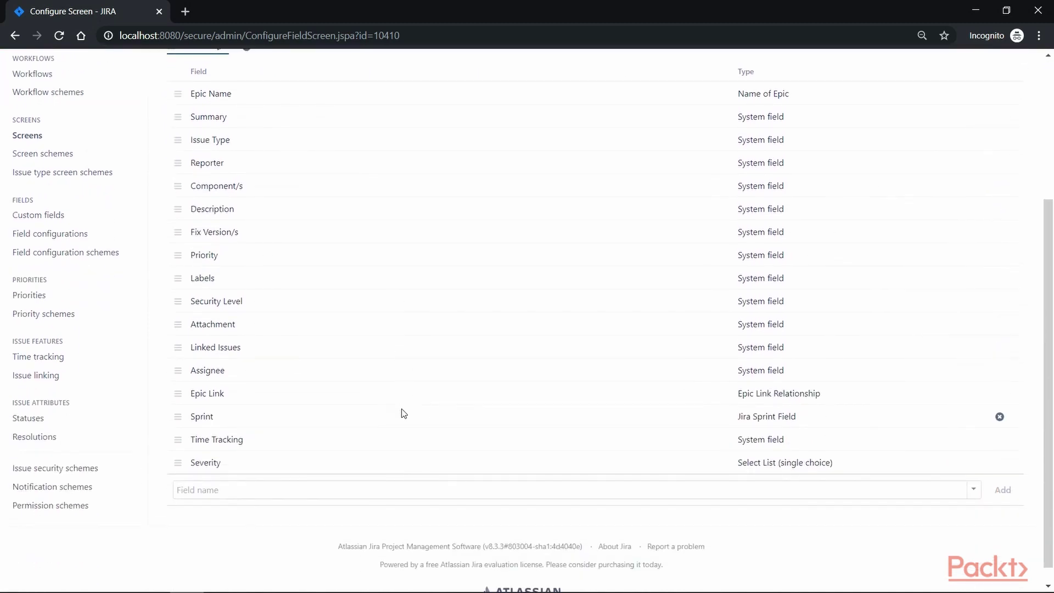
pyautogui.scroll(2, 400, 412)
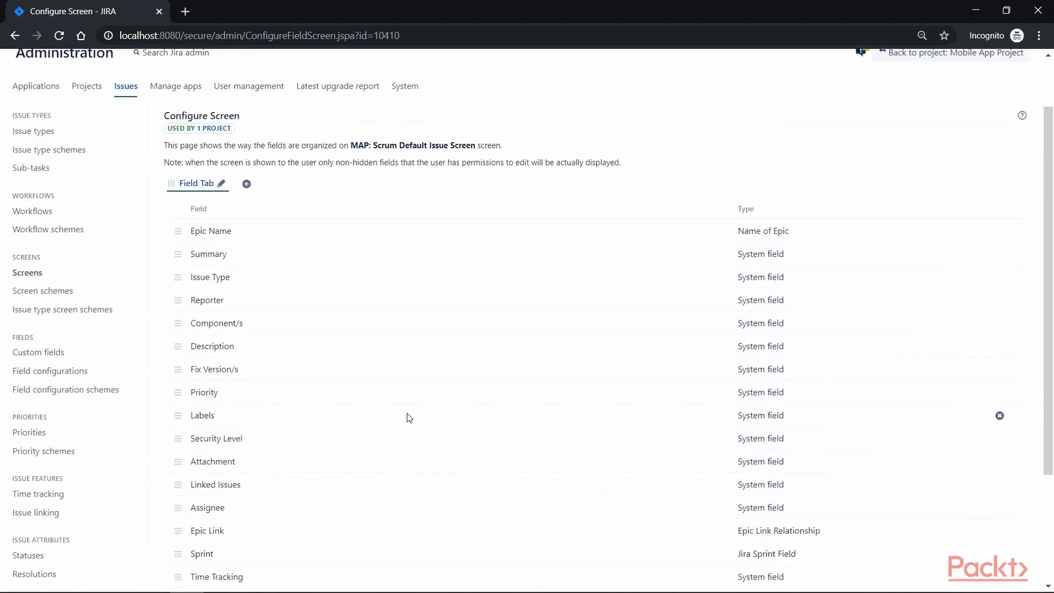
pyautogui.scroll(1, 360, 236)
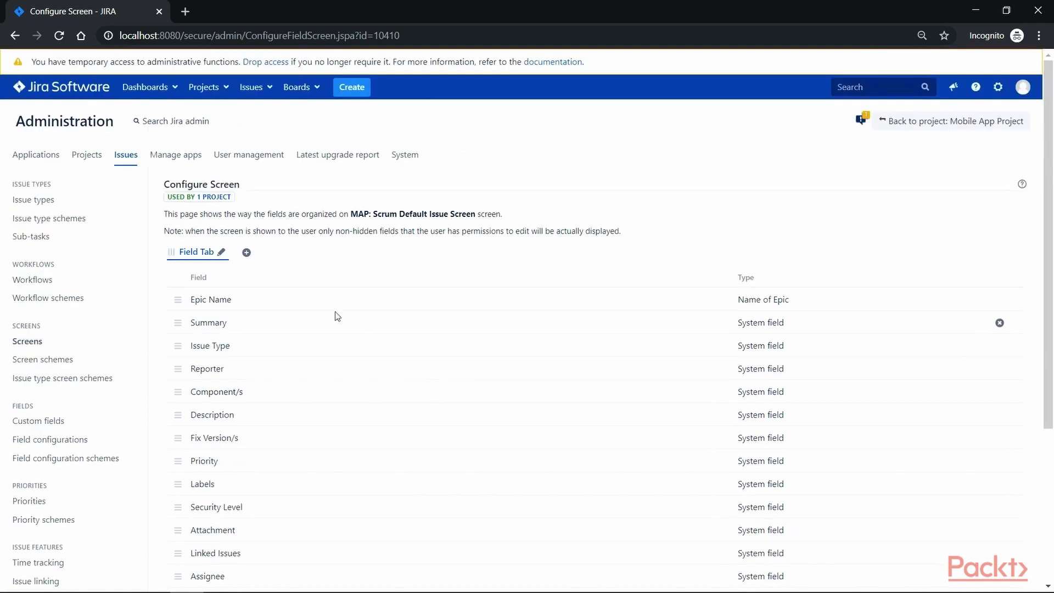
# Return to the list of screens, look through it, and add a new screen named testIssueScreen.
pyautogui.click(37, 347)
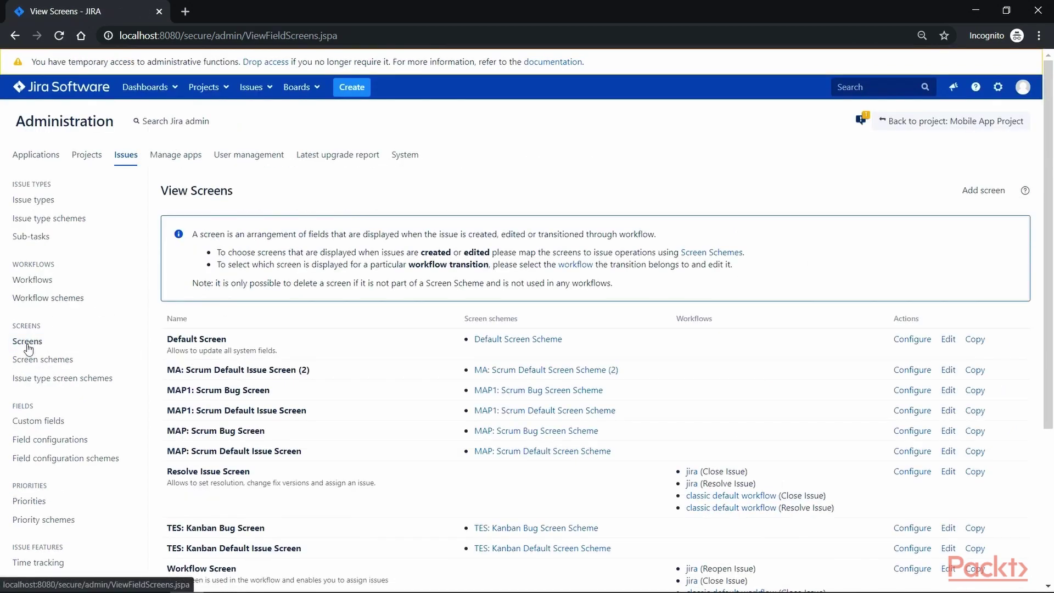
pyautogui.scroll(-2, 536, 433)
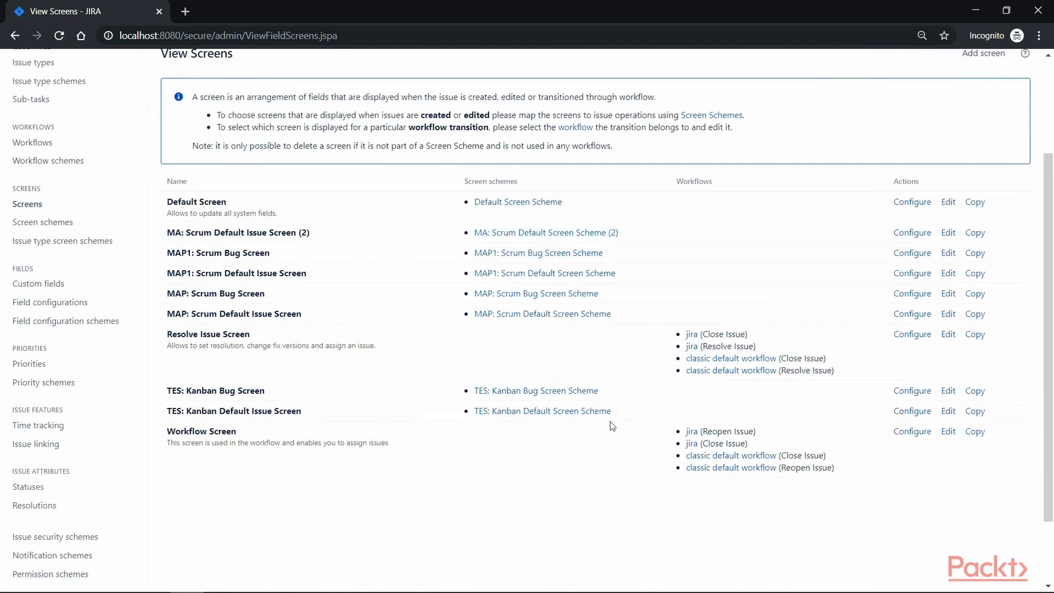
pyautogui.scroll(2, 612, 425)
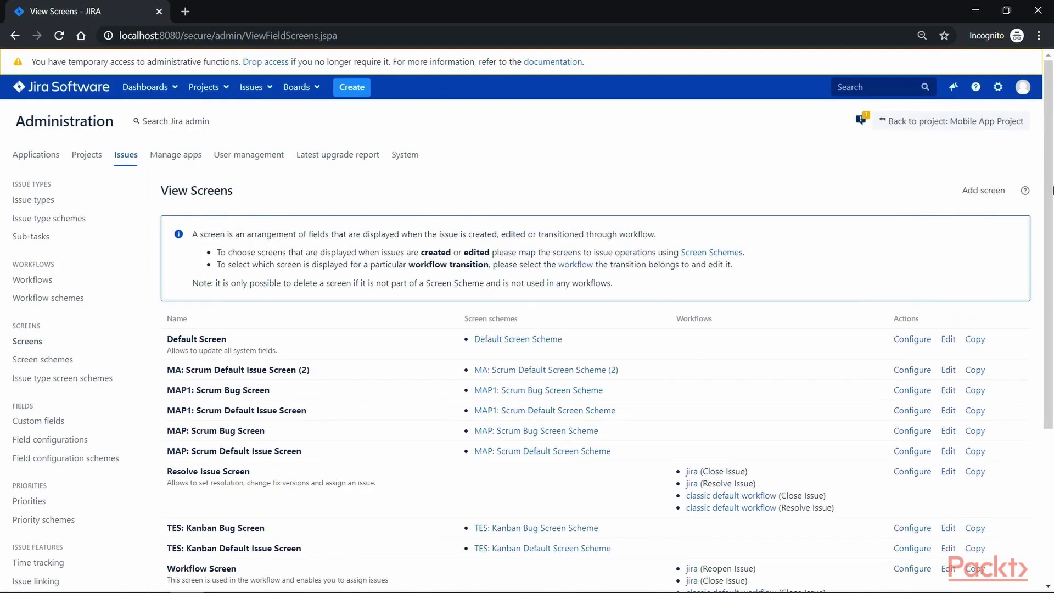
pyautogui.click(975, 197)
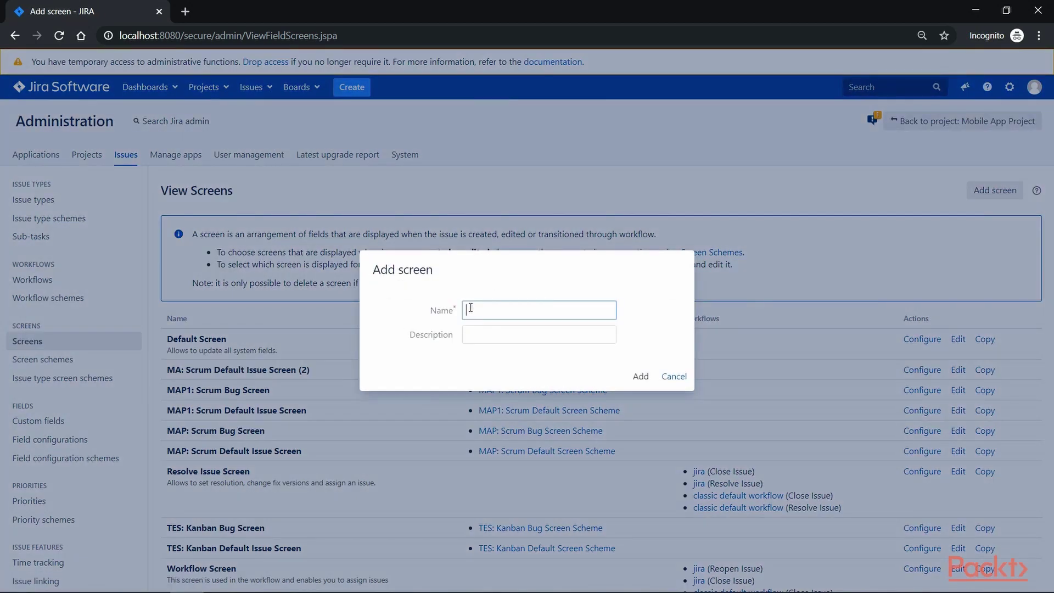
pyautogui.write('Te')
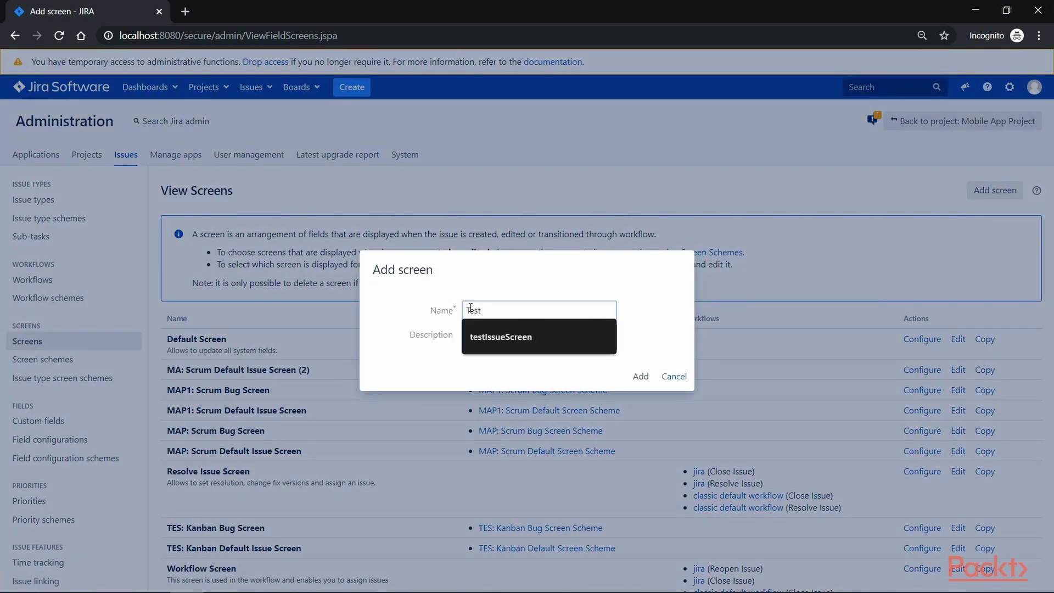
pyautogui.write('st')
pyautogui.click(501, 337)
pyautogui.click(641, 376)
# Add the Assignee, Environment and Due Date fields to testIssueScreen.
pyautogui.scroll(-1, 418, 497)
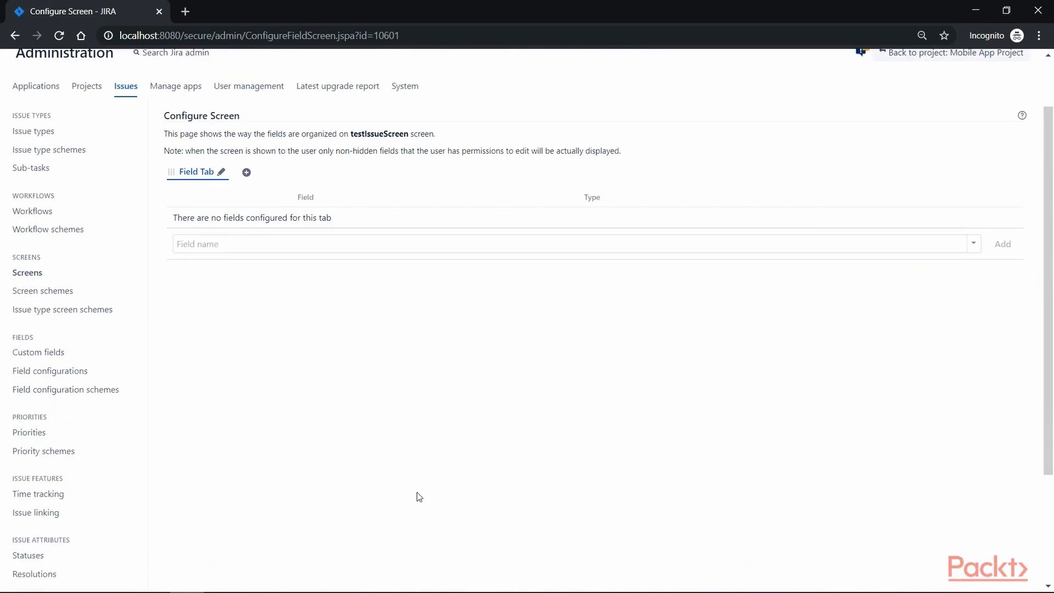
pyautogui.click(197, 245)
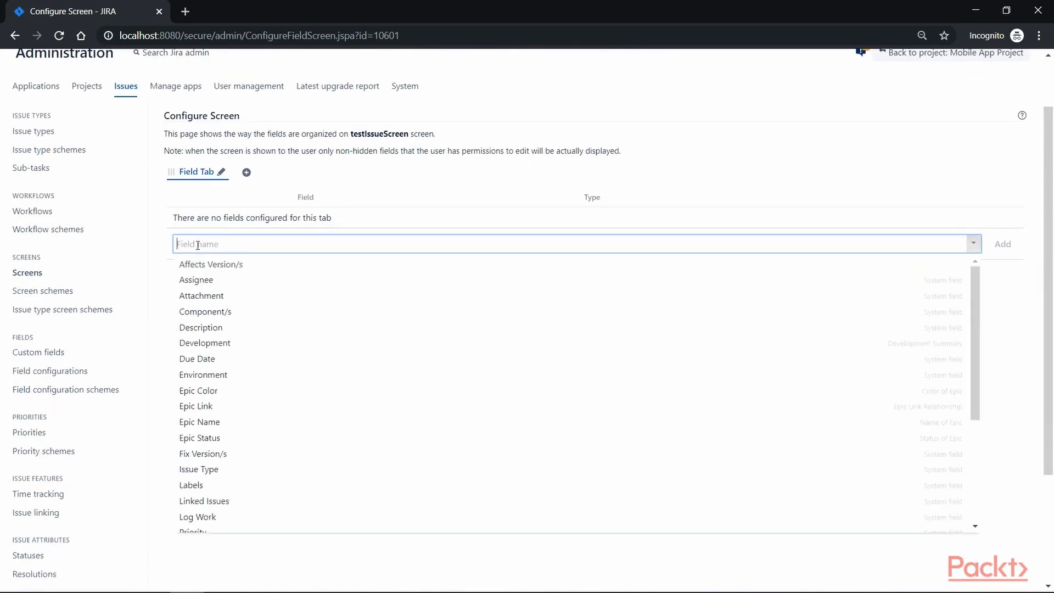
pyautogui.click(192, 279)
pyautogui.click(1001, 245)
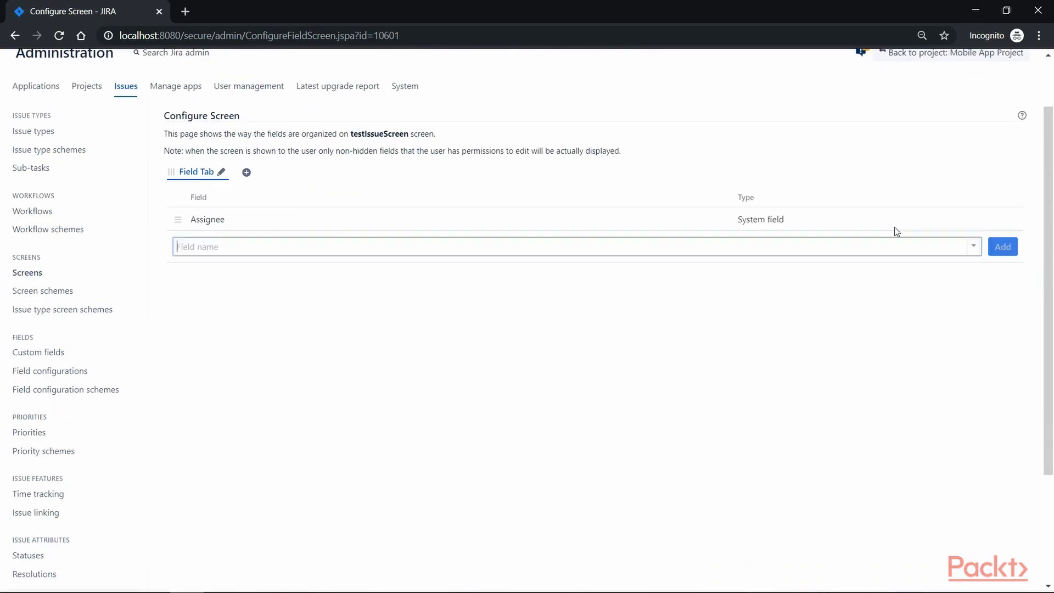
pyautogui.click(218, 250)
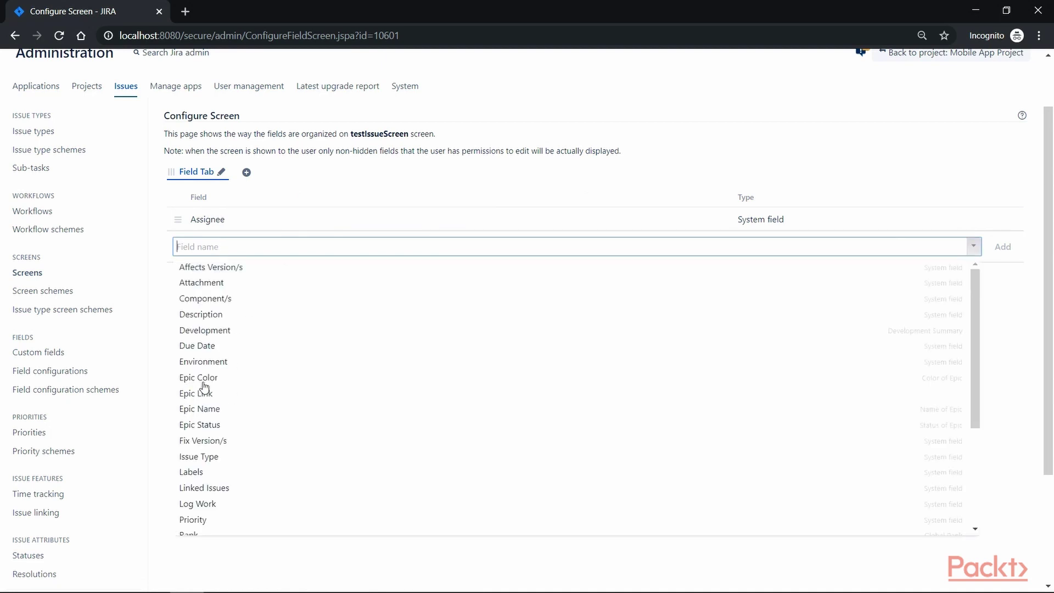
pyautogui.click(203, 363)
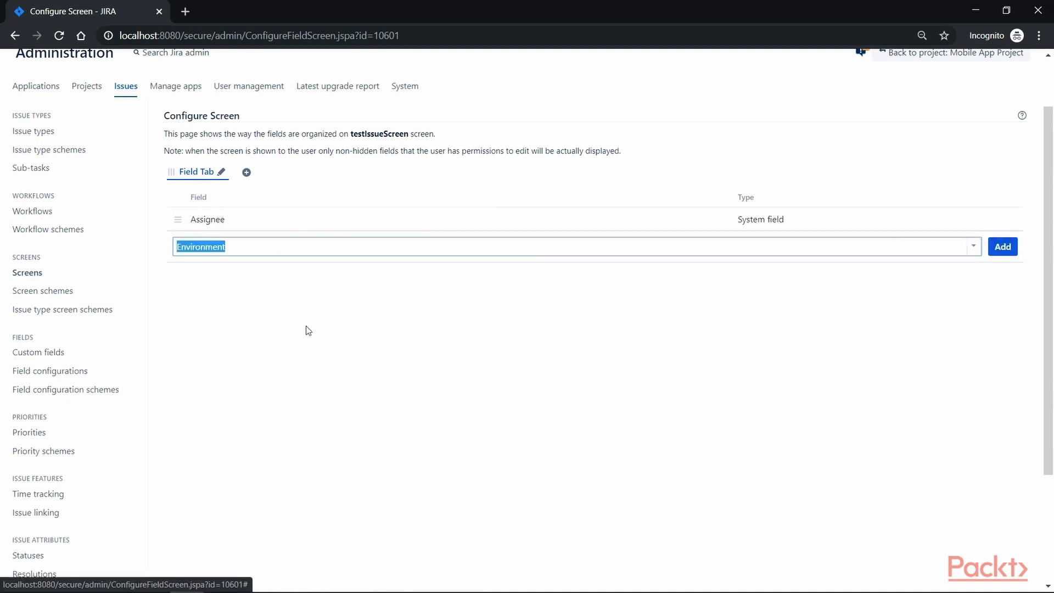
pyautogui.click(1001, 246)
pyautogui.click(217, 271)
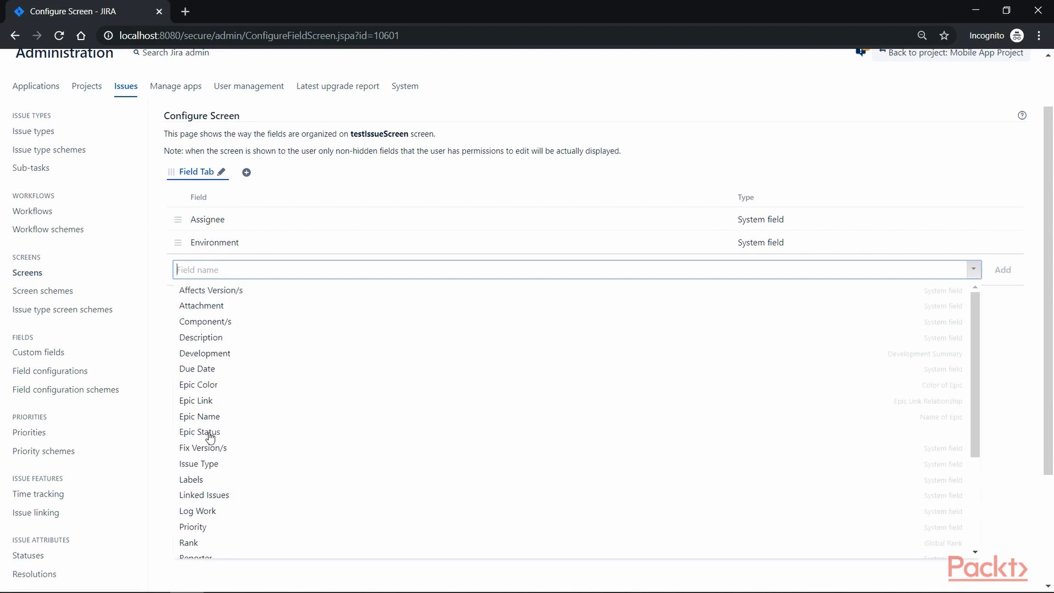
pyautogui.click(188, 370)
pyautogui.click(988, 273)
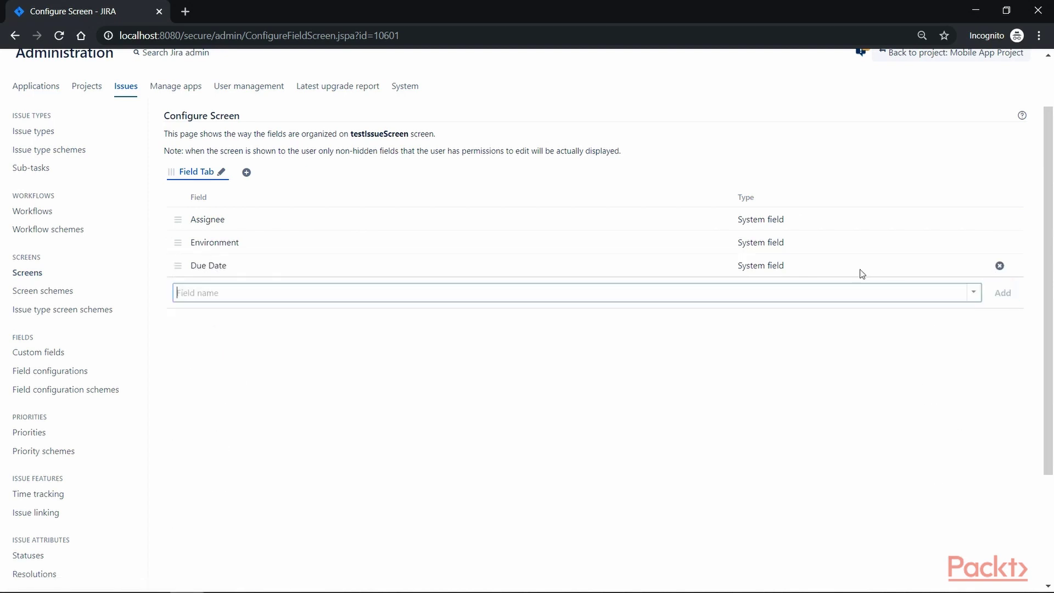
# Add the Labels and Issue Type fields to testIssueScreen.
pyautogui.click(290, 290)
pyautogui.click(197, 486)
pyautogui.click(1003, 292)
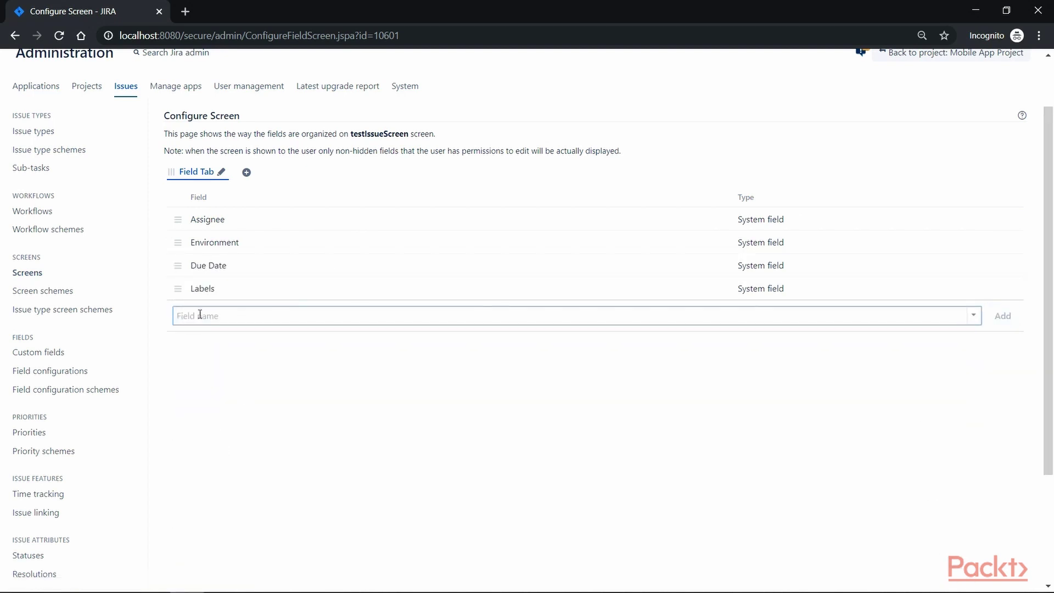
pyautogui.click(220, 315)
pyautogui.click(203, 494)
pyautogui.press('Return')
# Add the Summary field and the custom Severity field to testIssueScreen.
pyautogui.click(215, 339)
pyautogui.scroll(-3, 241, 451)
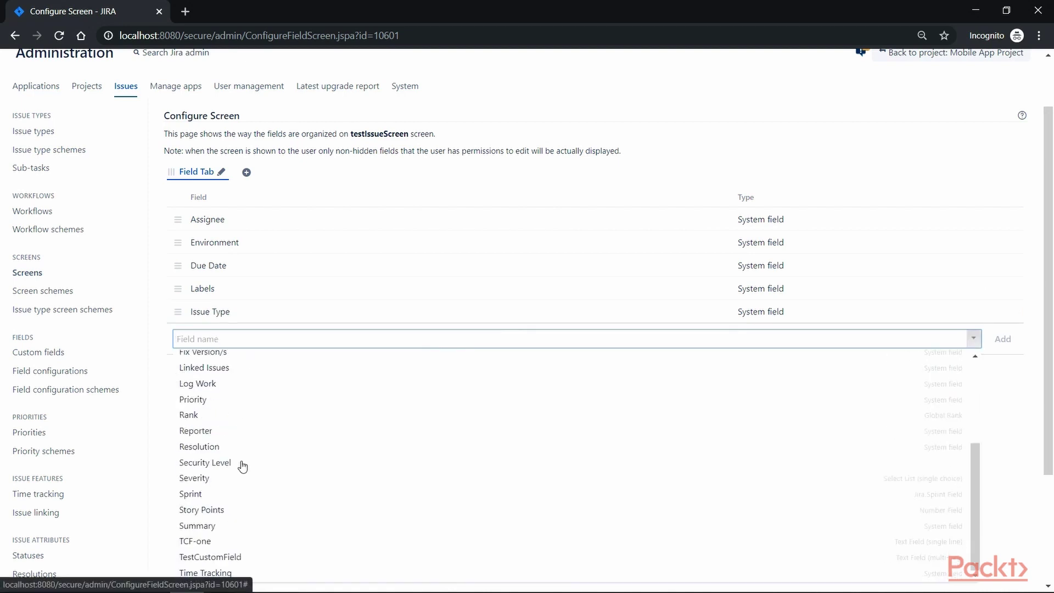
pyautogui.click(210, 525)
pyautogui.click(1000, 342)
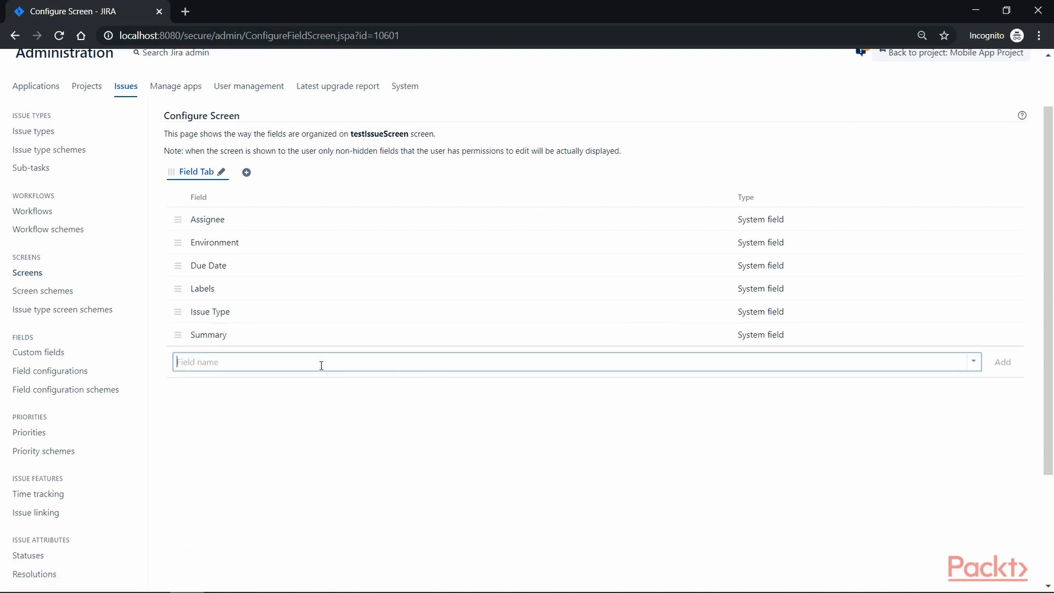
pyautogui.click(258, 364)
pyautogui.scroll(-5, 905, 483)
pyautogui.click(904, 494)
pyautogui.click(997, 367)
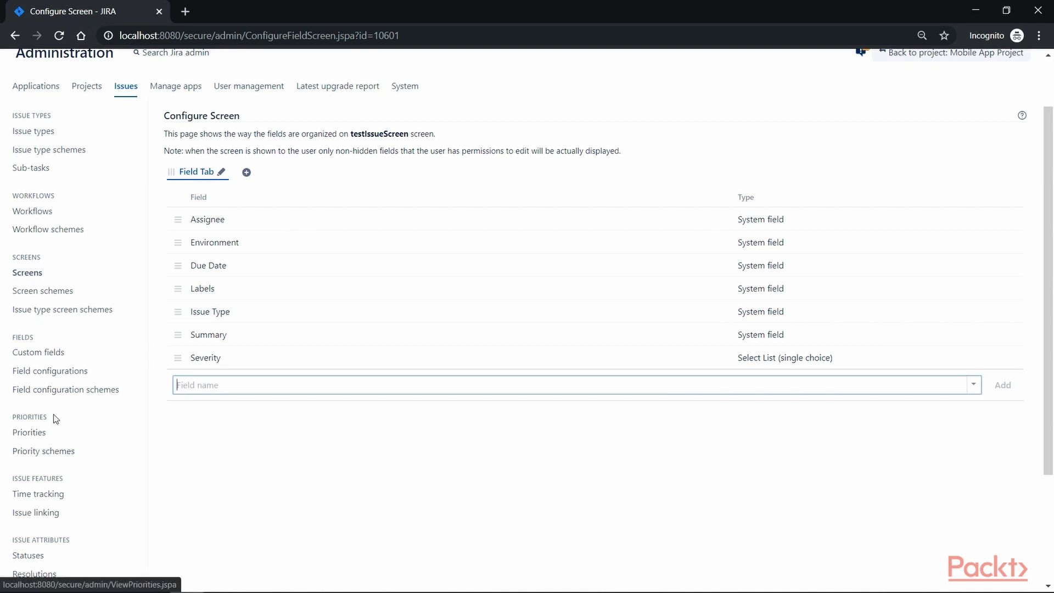
# Open the Default Field Configuration and examine which fields are associated with testIssueScreen.
pyautogui.click(34, 375)
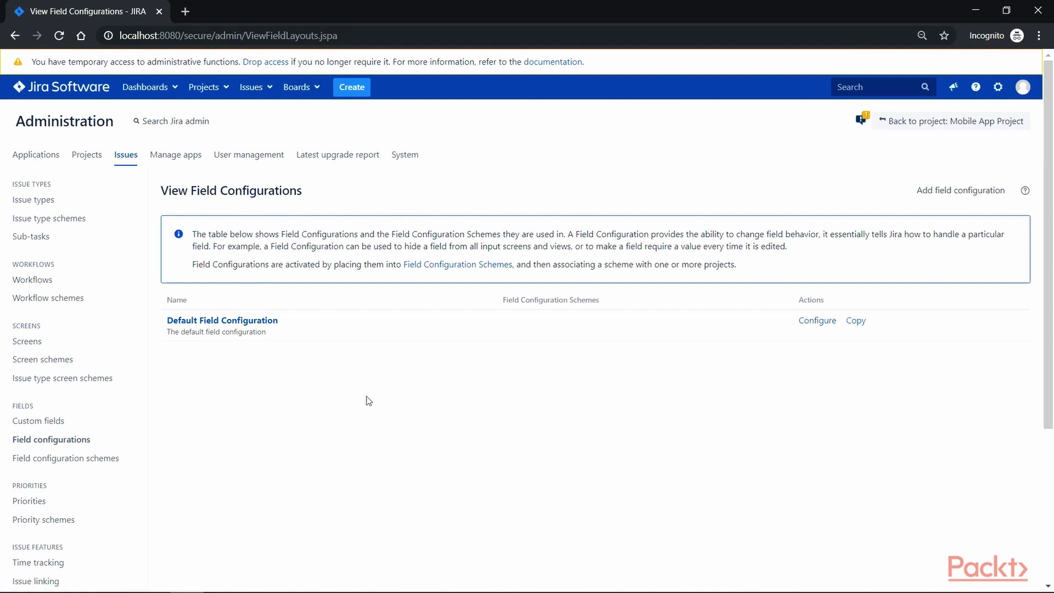
pyautogui.click(223, 320)
pyautogui.scroll(-15, 583, 489)
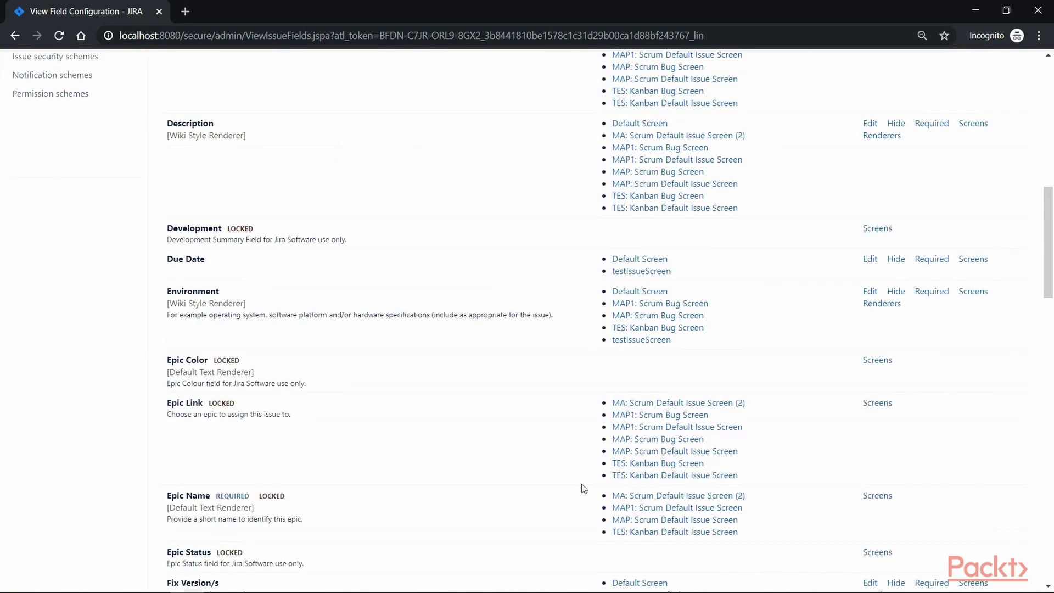
pyautogui.scroll(-10, 583, 488)
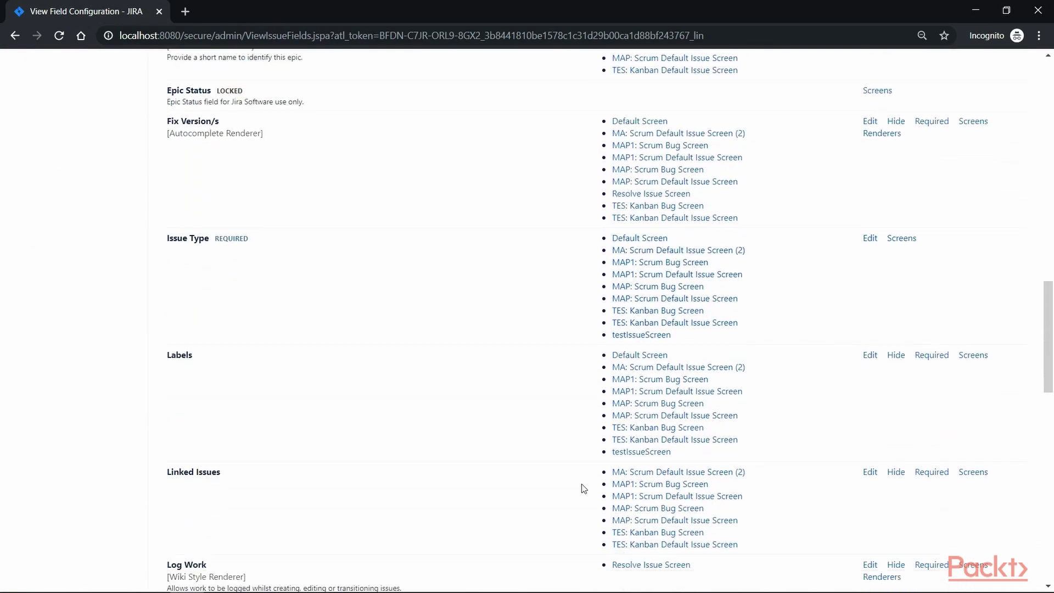
pyautogui.scroll(-6, 660, 354)
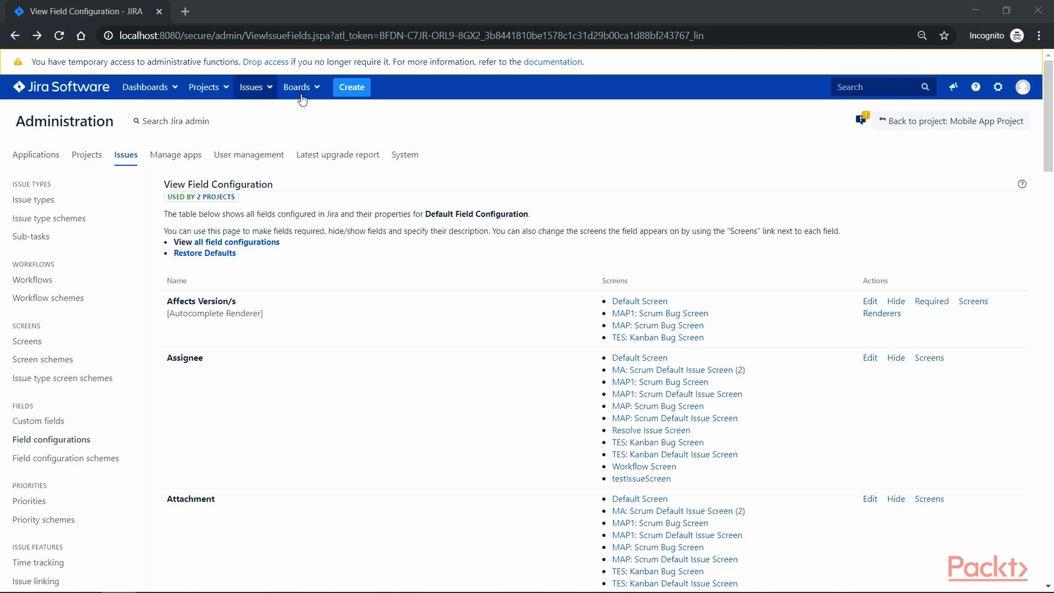
# Start a ProdIncident issue in Mobile App Project and inspect the Severity field's options on the creation form.
pyautogui.click(351, 87)
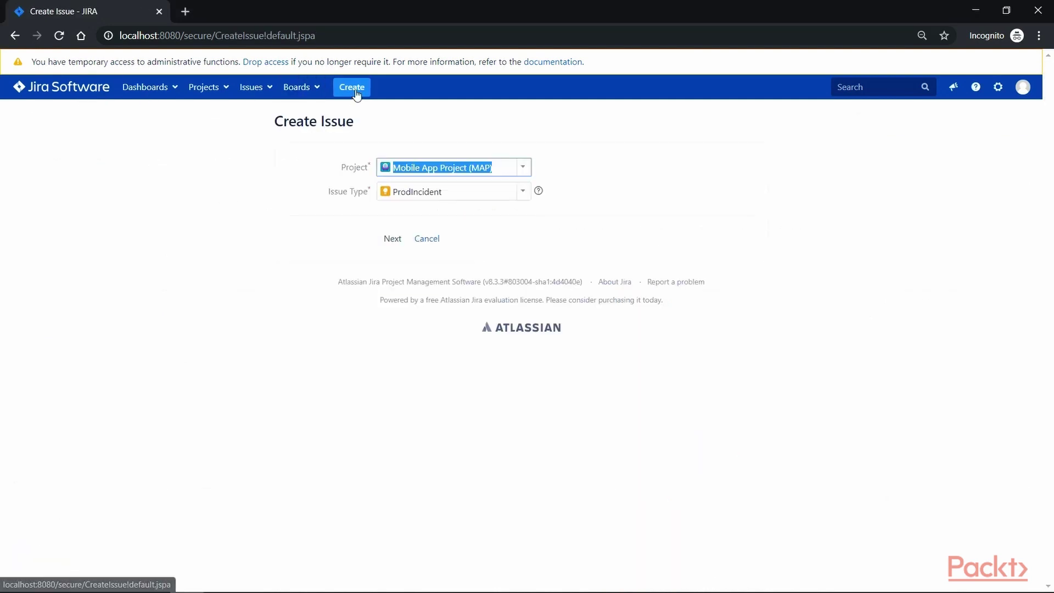
pyautogui.click(382, 238)
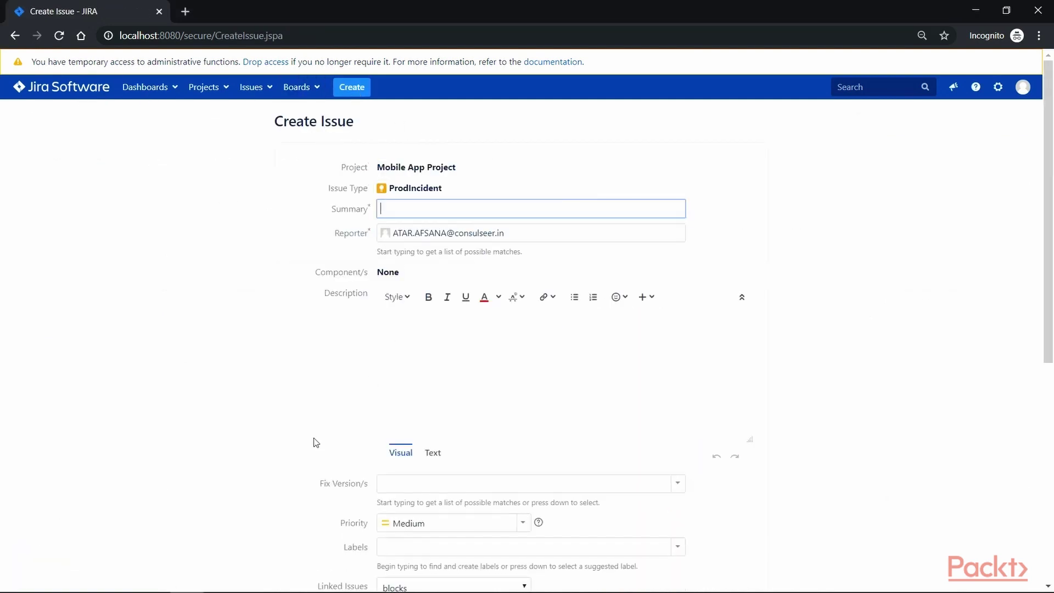
pyautogui.scroll(-4, 316, 443)
pyautogui.scroll(-4, 316, 443)
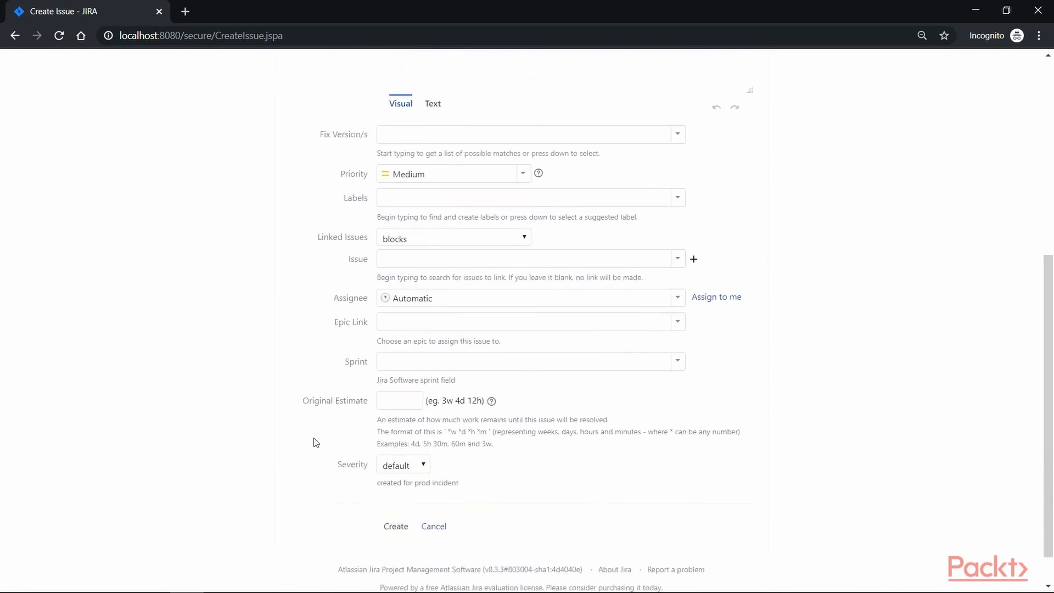
pyautogui.moveTo(337, 427); pyautogui.dragTo(373, 428)
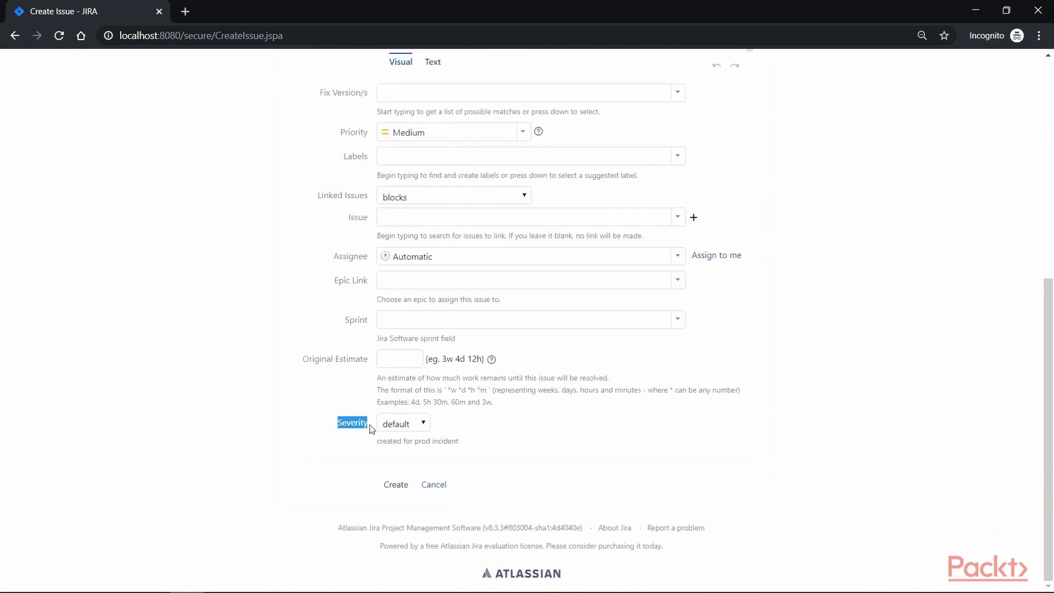
pyautogui.click(425, 427)
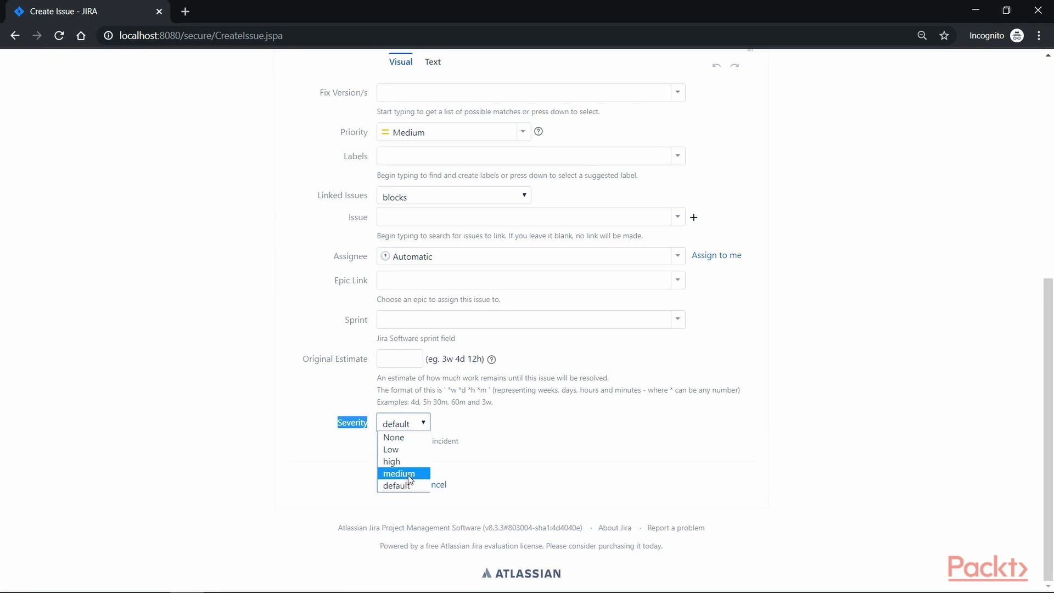
pyautogui.click(512, 476)
pyautogui.scroll(7, 556, 414)
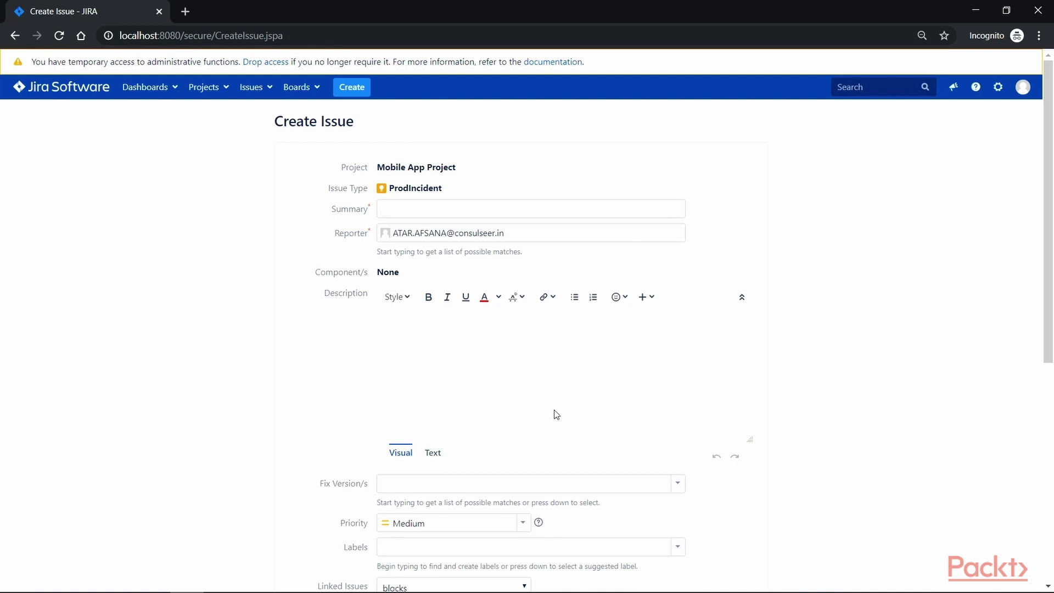
pyautogui.scroll(-7, 556, 415)
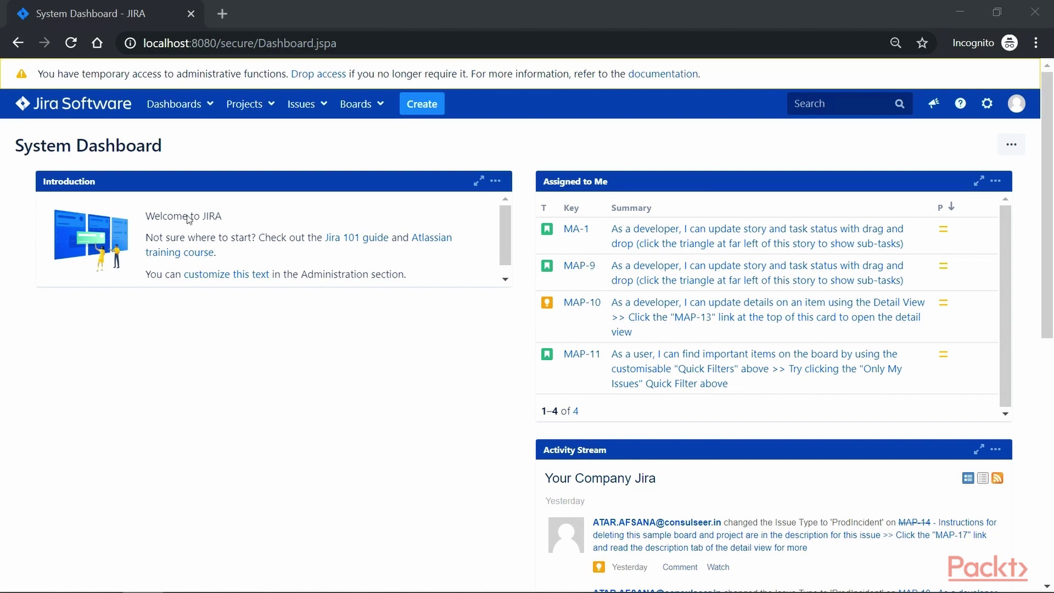
# Open the time tracking settings in the issue administration.
pyautogui.click(987, 104)
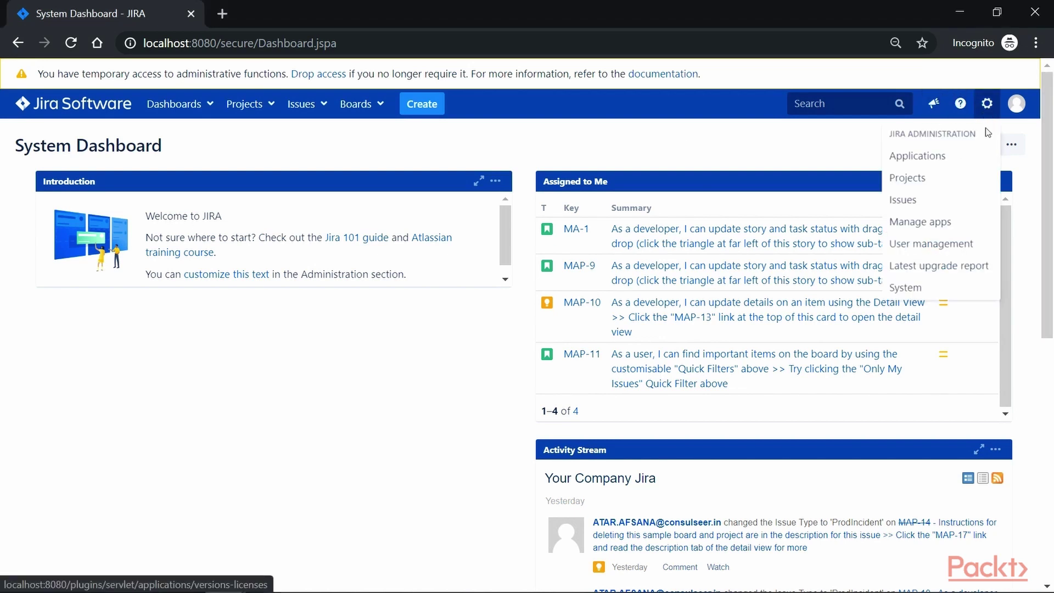
pyautogui.click(935, 203)
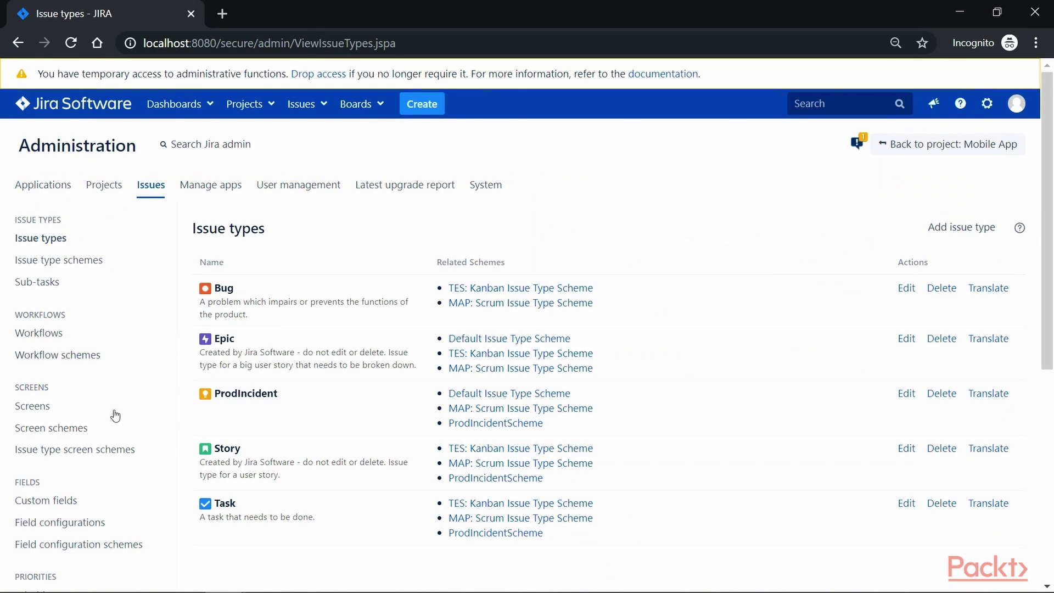
pyautogui.scroll(-6, 115, 415)
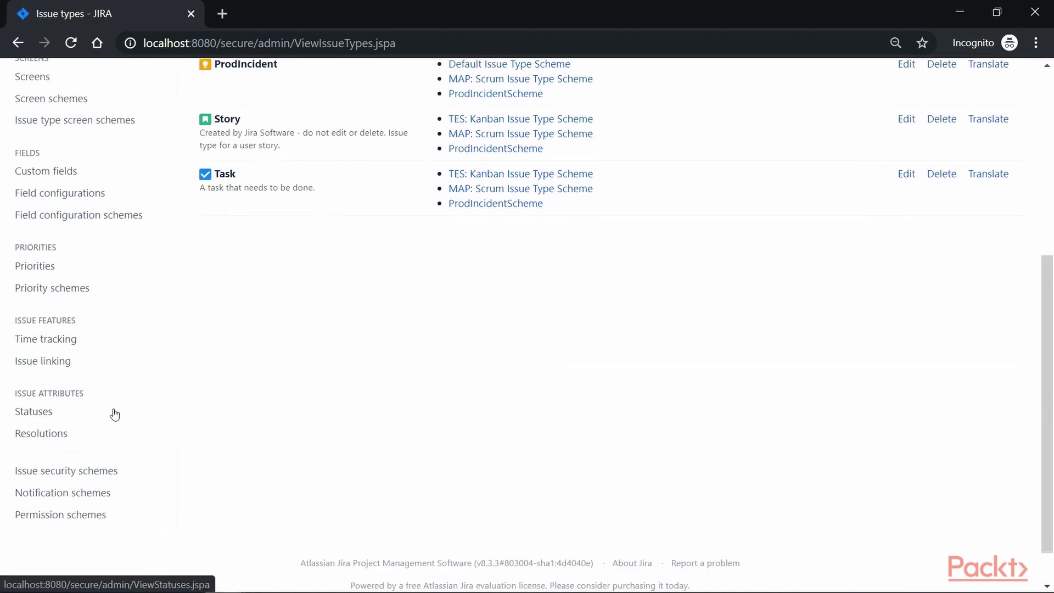
pyautogui.click(64, 345)
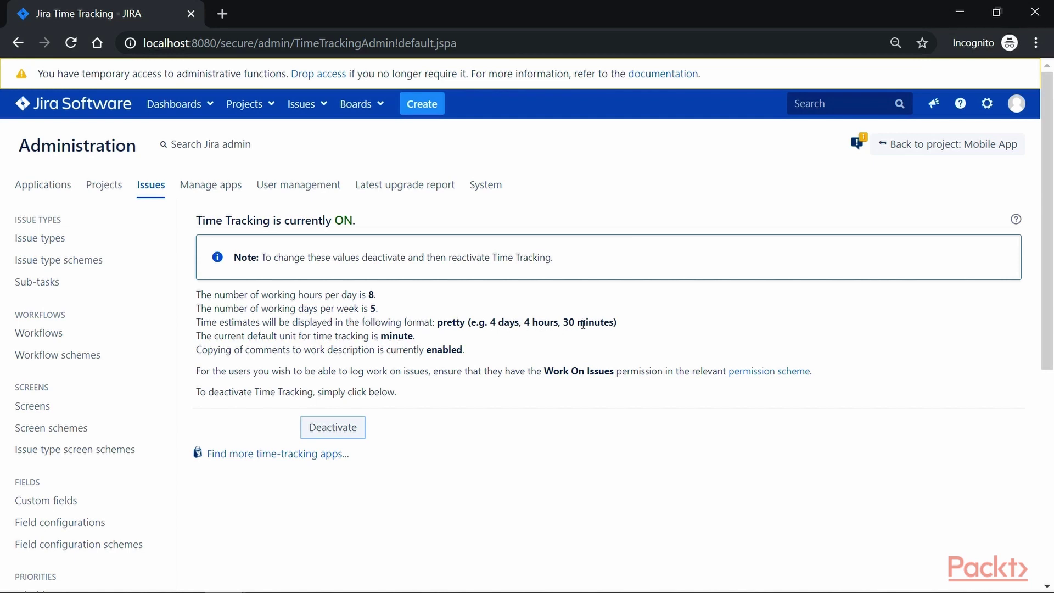
# Deactivate time tracking and reactivate it with 4 hours per day, the days time format and day as the default unit.
pyautogui.click(335, 427)
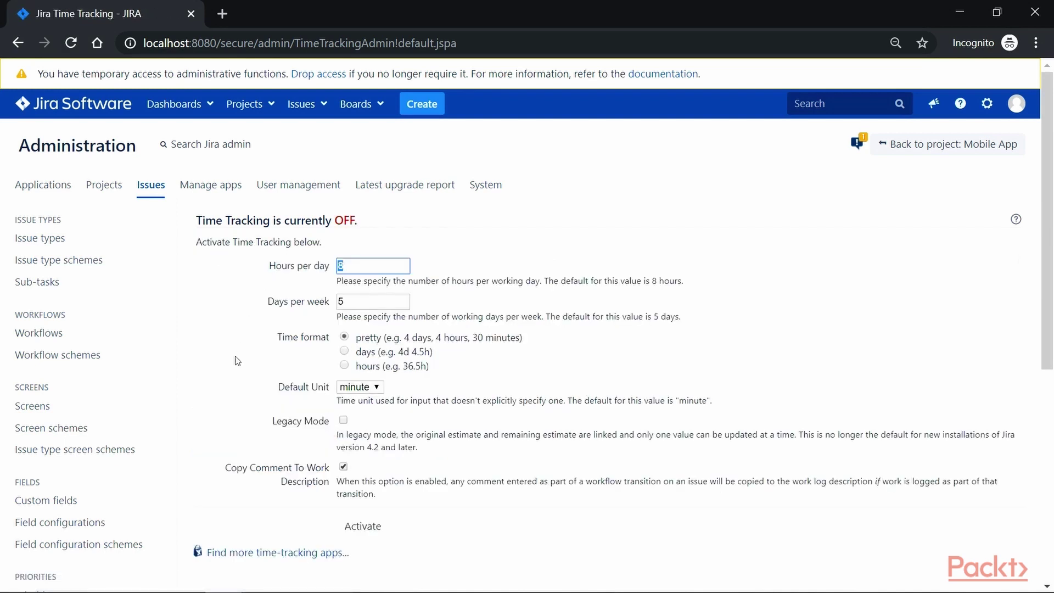
pyautogui.scroll(-2, 228, 390)
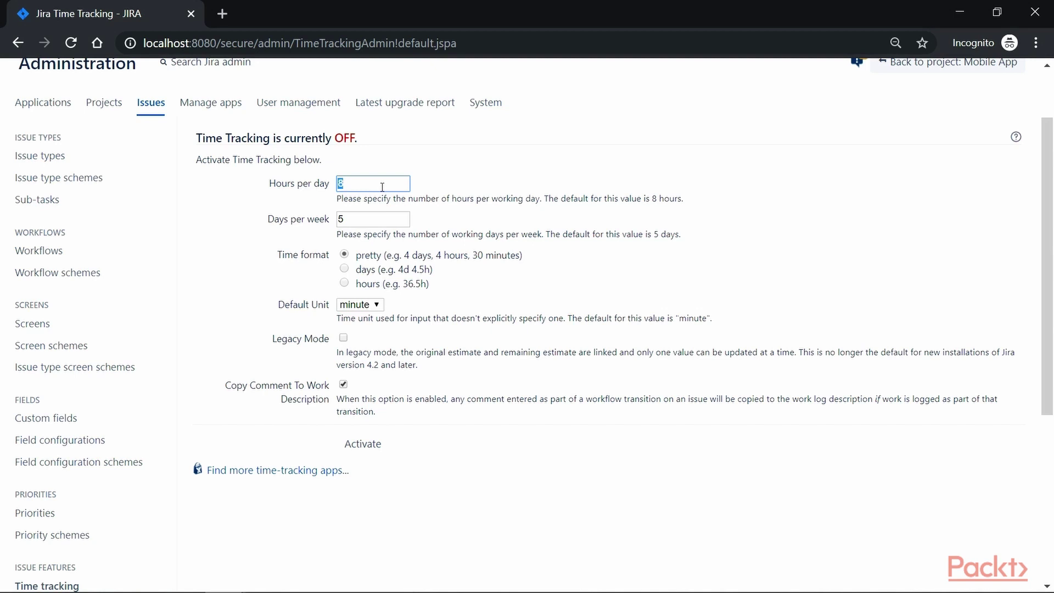
pyautogui.write('4')
pyautogui.click(344, 269)
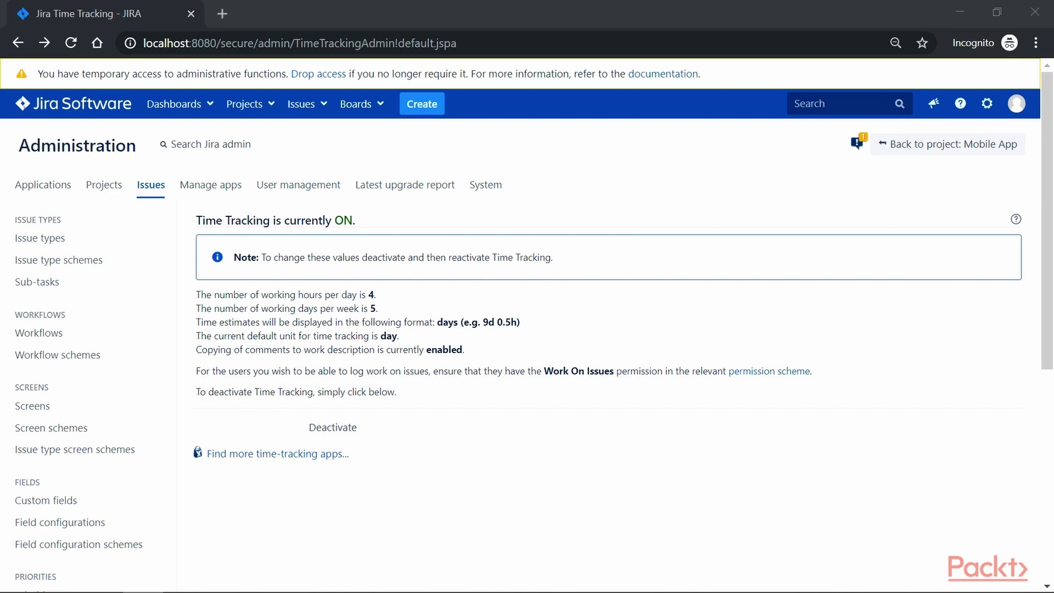
# Open the permissions of the Default software scheme and locate the Work On Issues entry among the time tracking permissions.
pyautogui.click(767, 373)
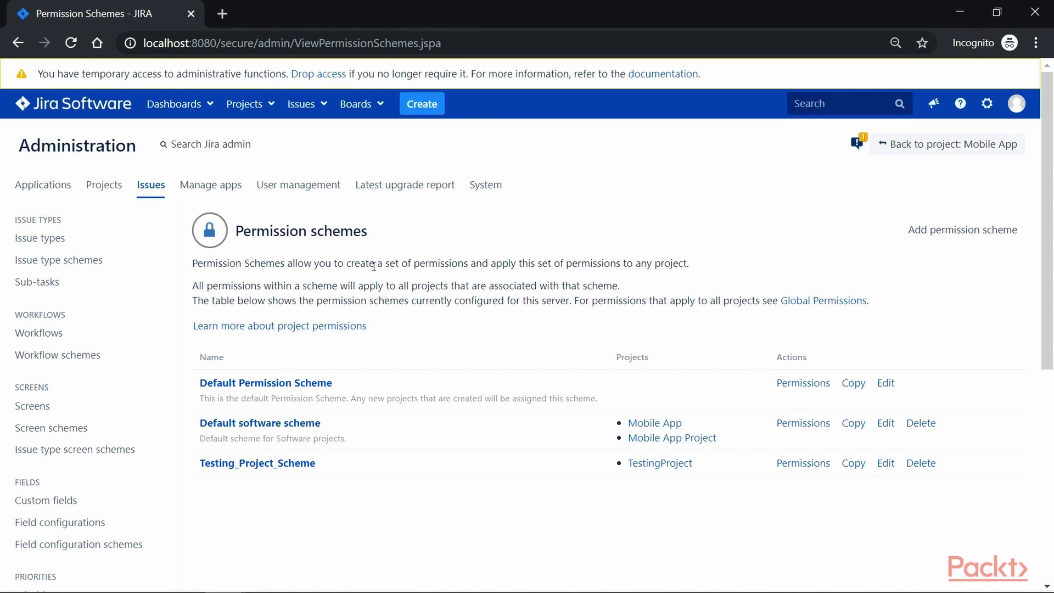
pyautogui.scroll(-1, 420, 420)
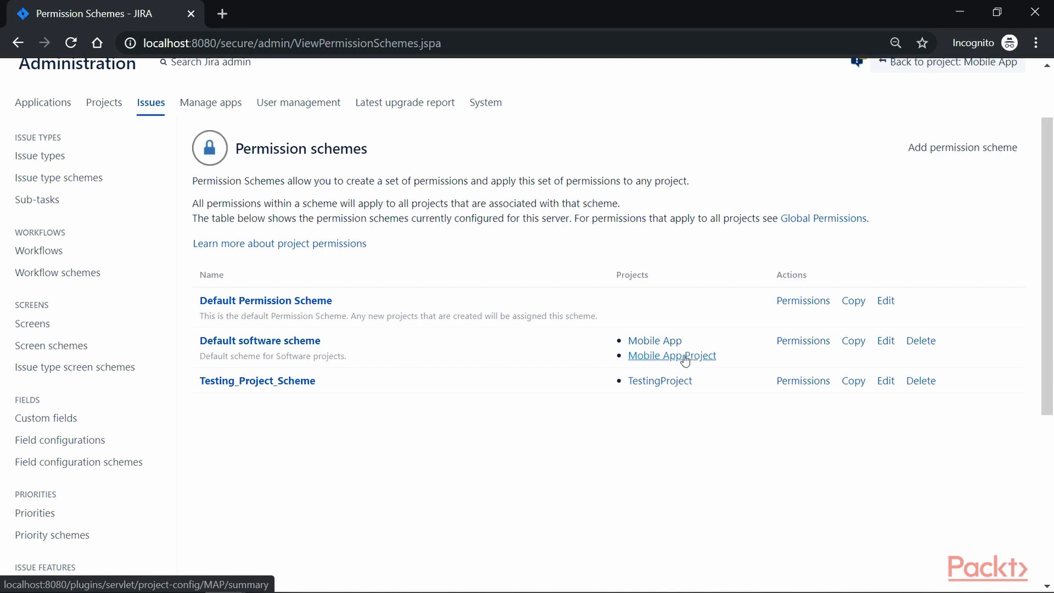
pyautogui.click(793, 342)
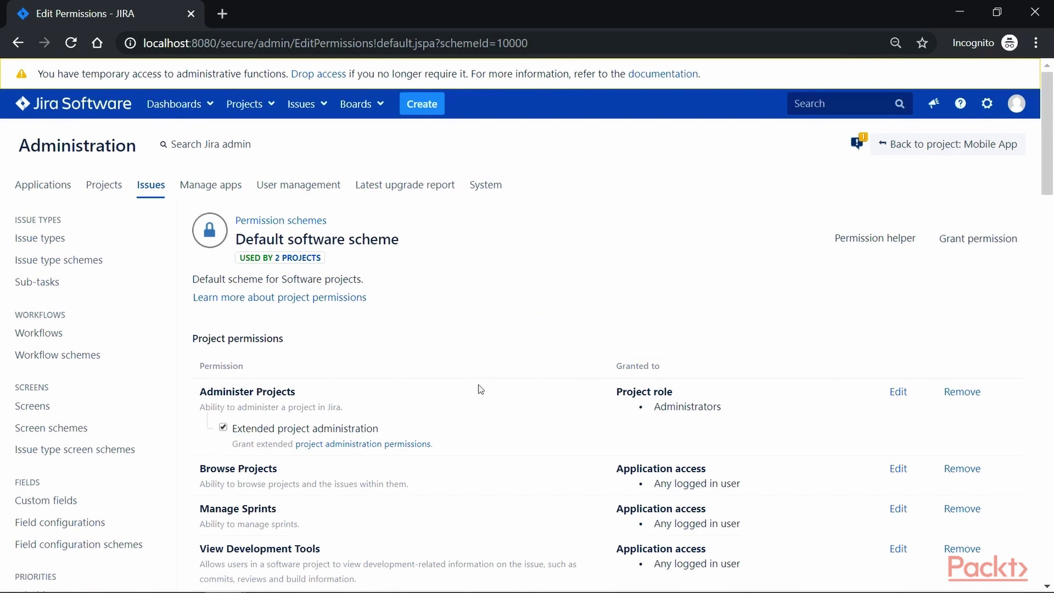
pyautogui.scroll(-12, 455, 405)
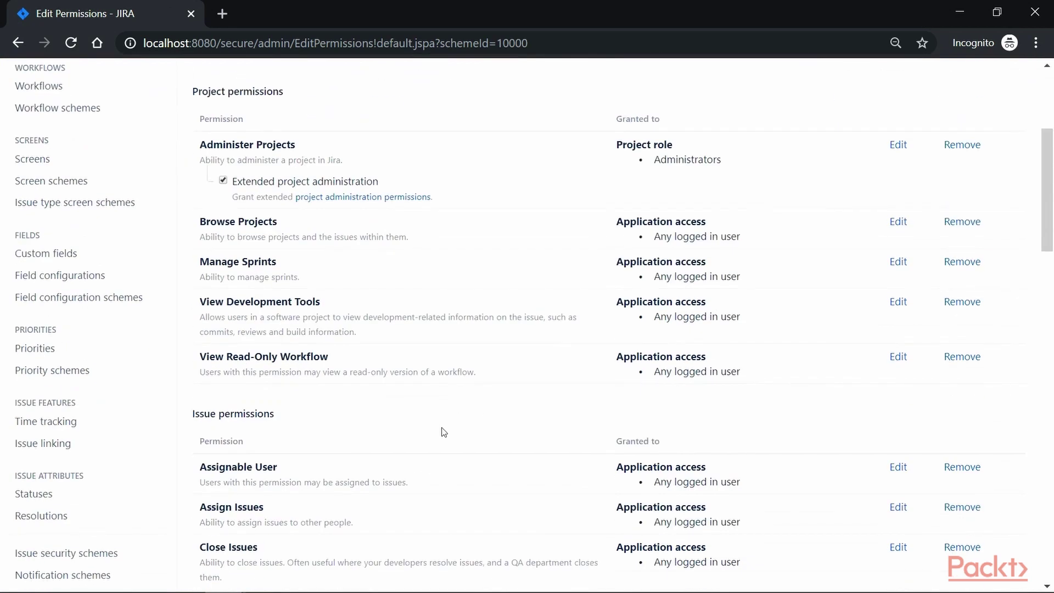
pyautogui.scroll(-15, 430, 420)
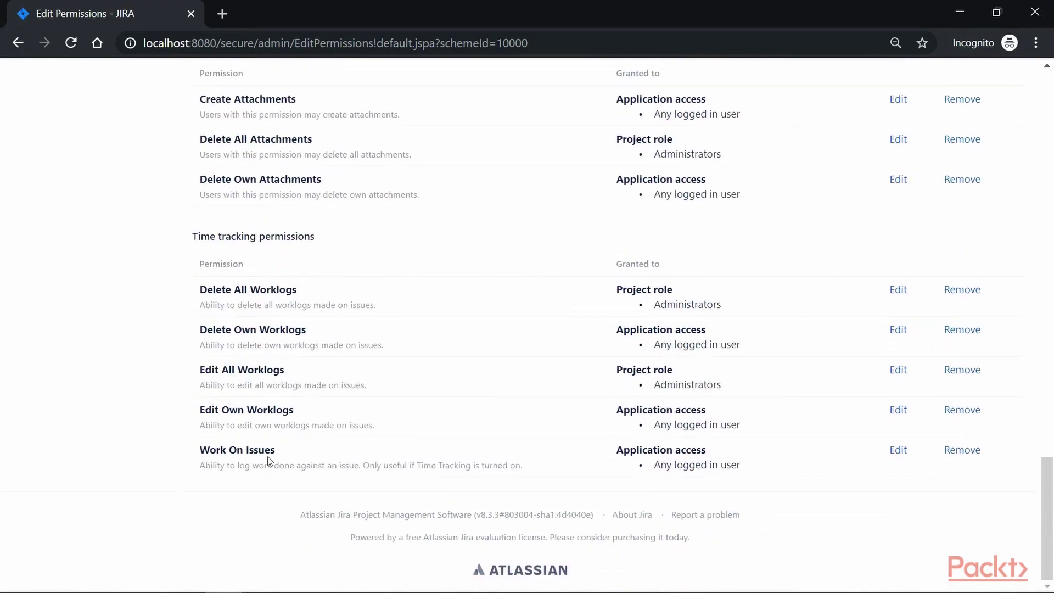
# Grant the Work On Issues permission to the group TesterGroup.
pyautogui.click(898, 451)
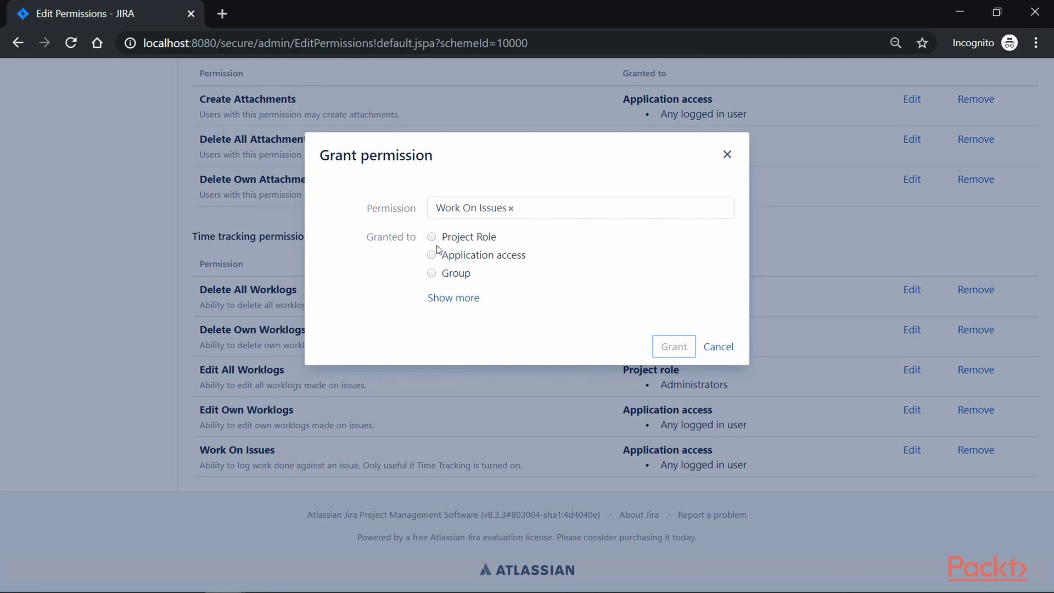
pyautogui.click(432, 274)
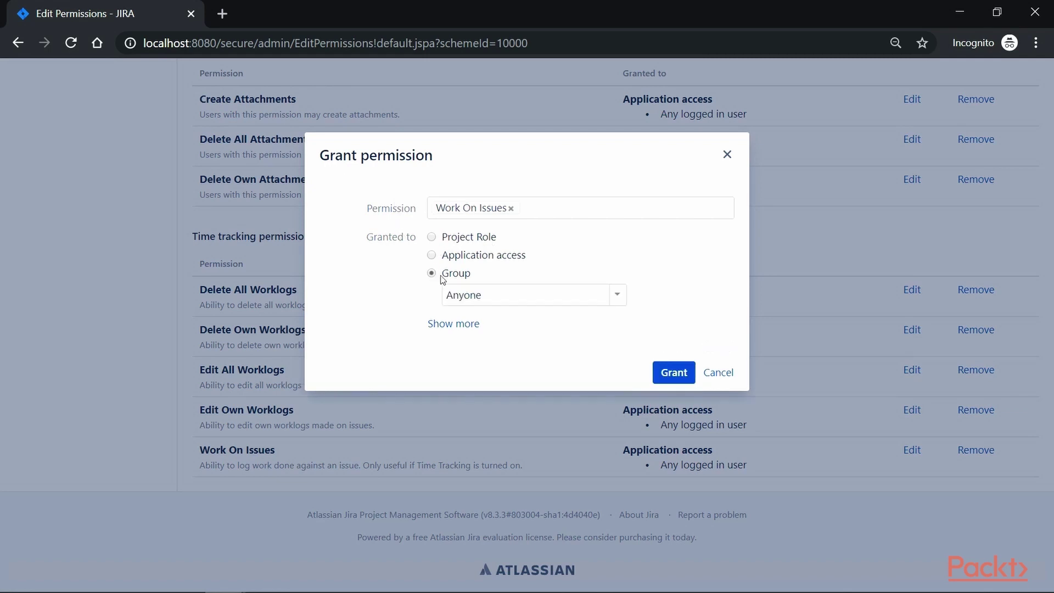
pyautogui.click(617, 295)
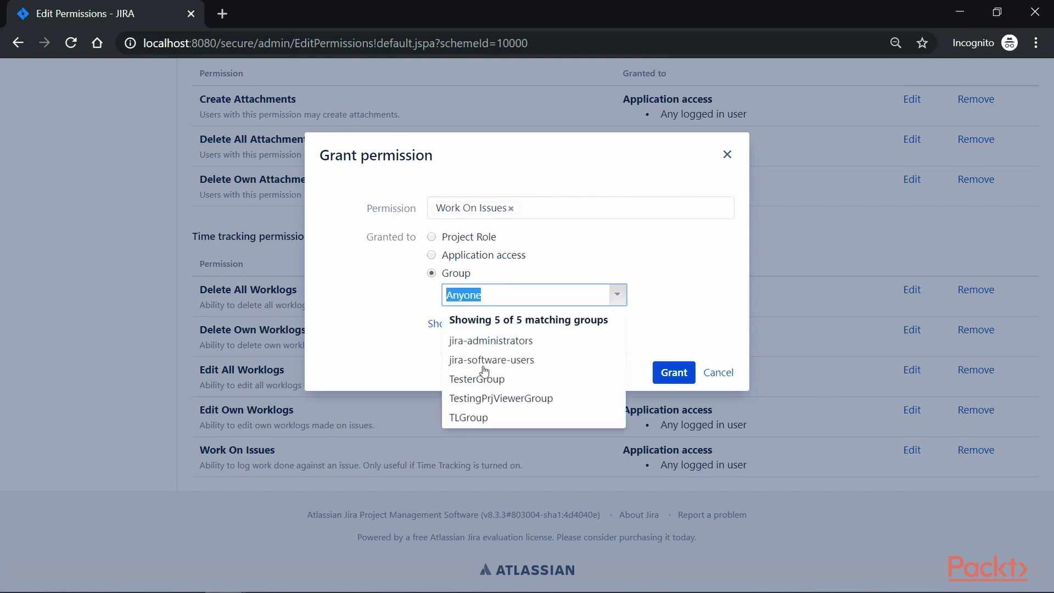
pyautogui.click(472, 380)
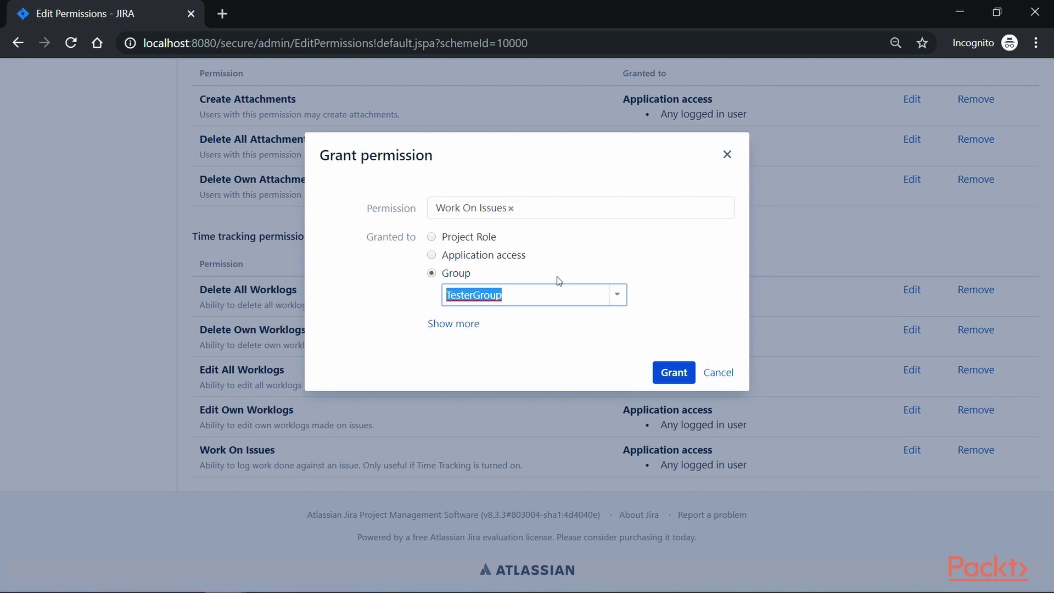
pyautogui.click(672, 378)
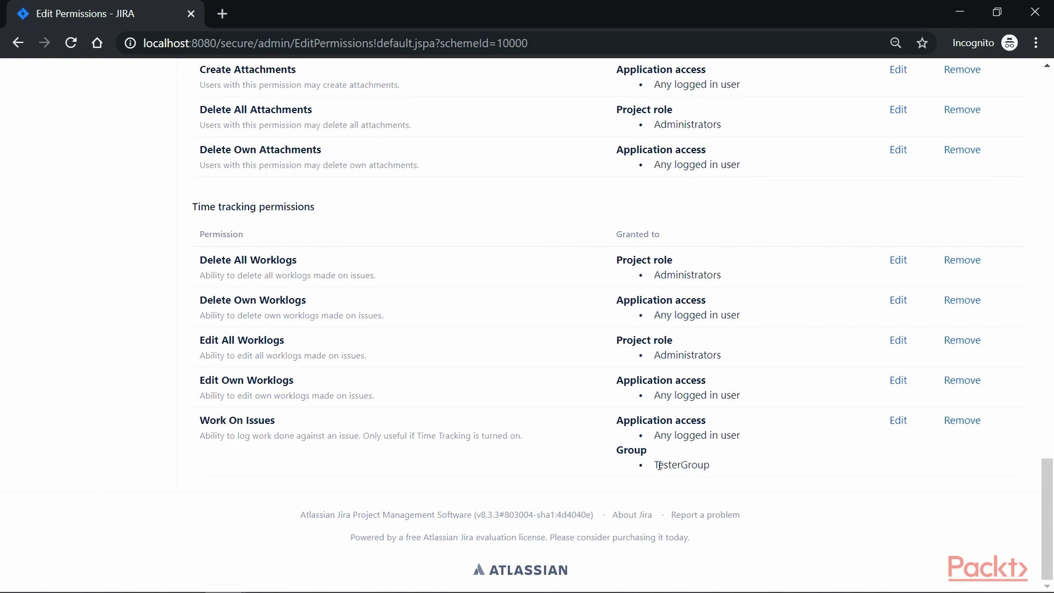
# Open the member editing page for TesterGroup in user management and check which users belong to it.
pyautogui.hotkey('alt', 'Left')
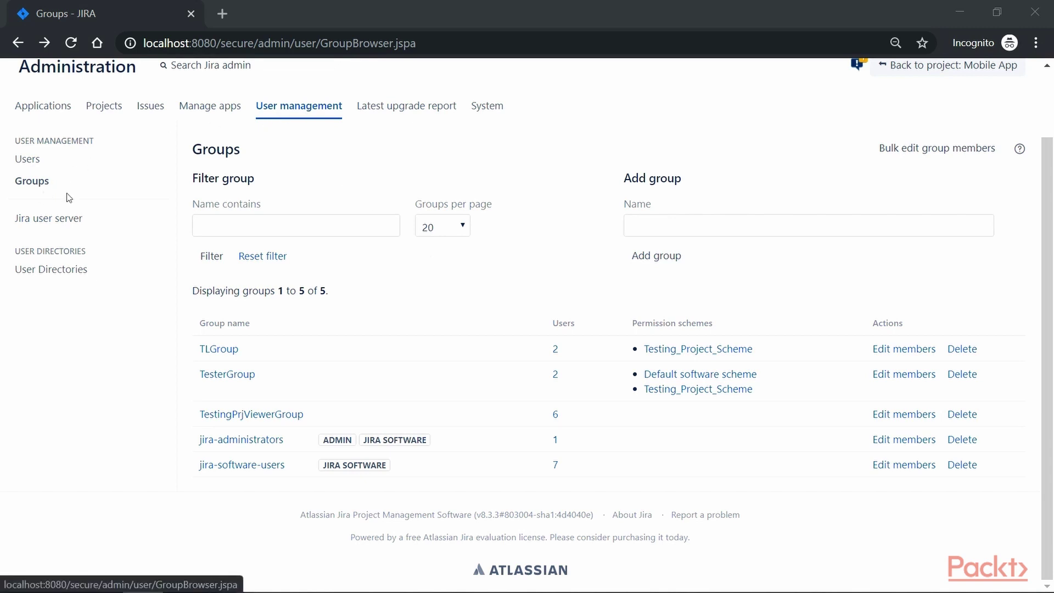
pyautogui.click(905, 379)
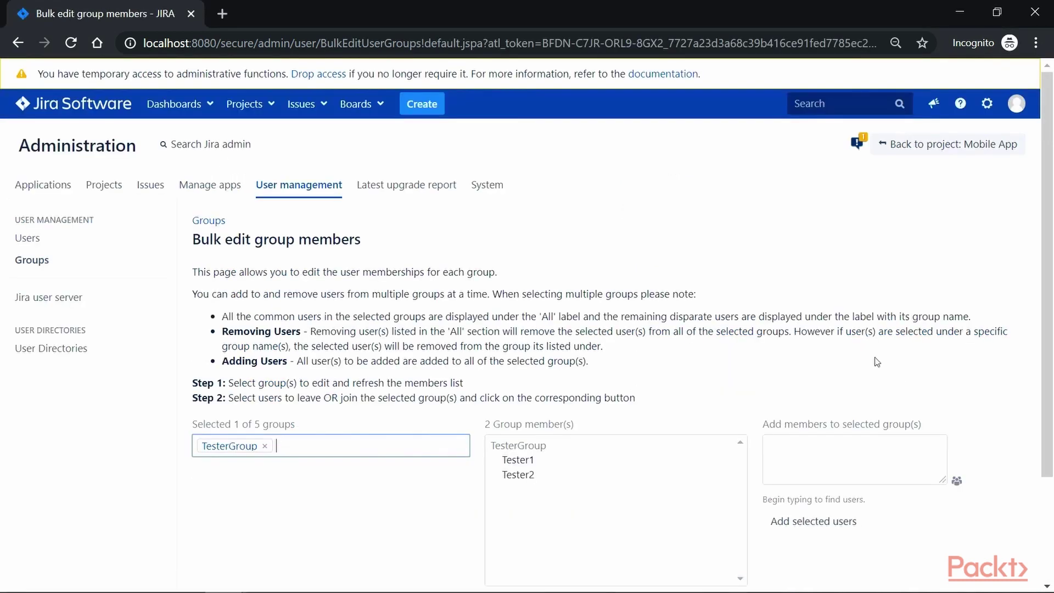
pyautogui.scroll(-1, 493, 317)
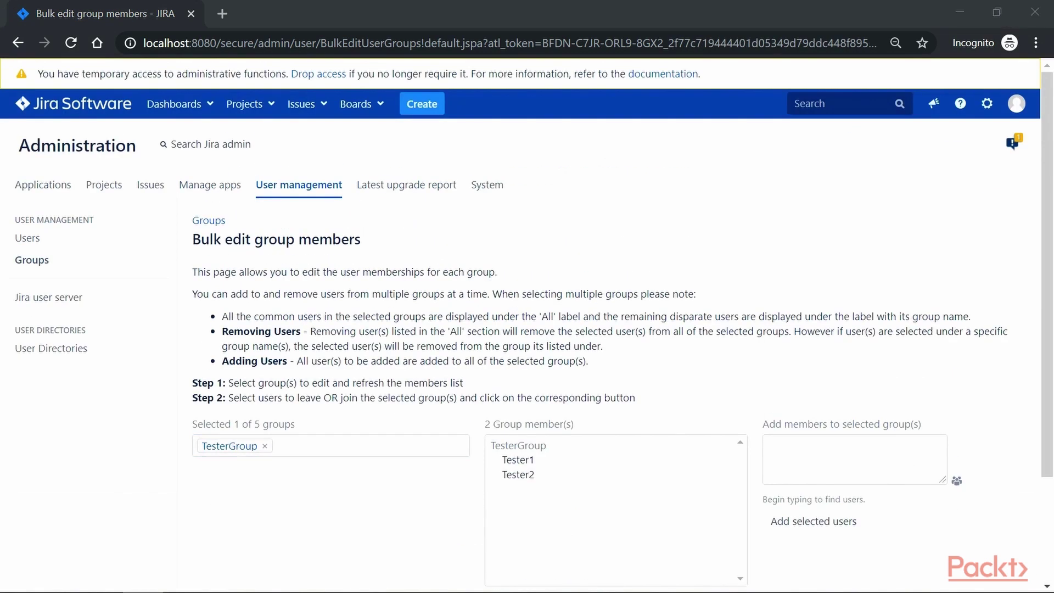
# Log out of the administrator account and log in as Tester1 with the account password.
pyautogui.click(1016, 103)
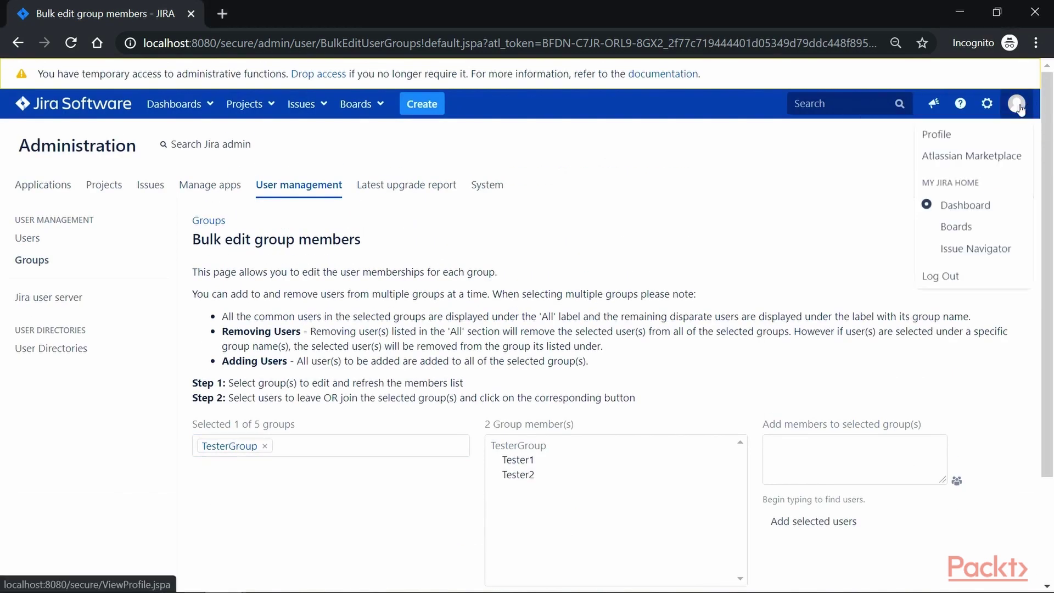
pyautogui.click(954, 275)
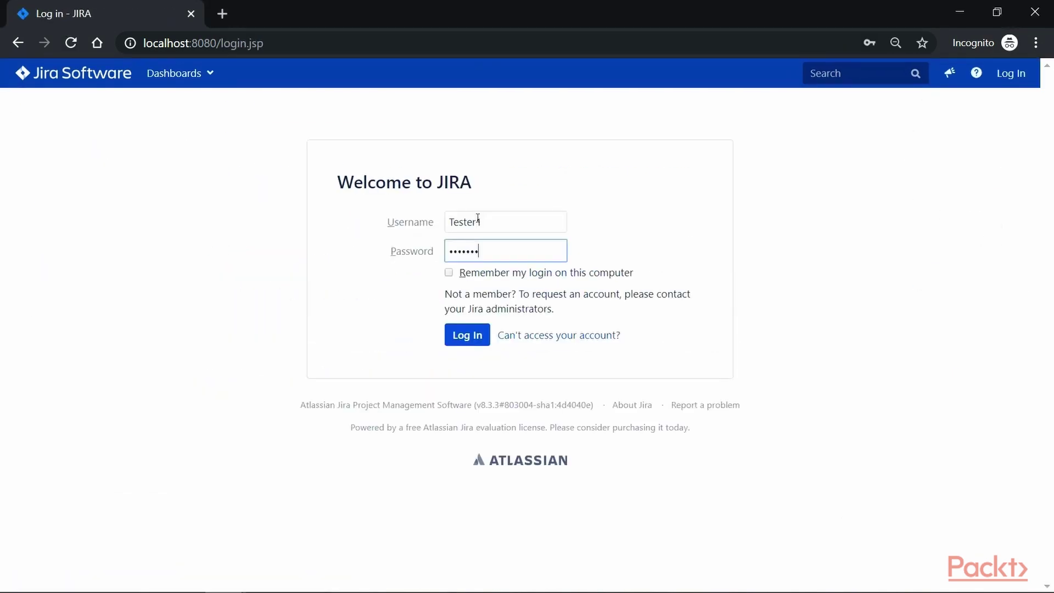
pyautogui.press('Return')
# Create a Story in Mobile App Project with the summary "time tracking 1".
pyautogui.click(269, 76)
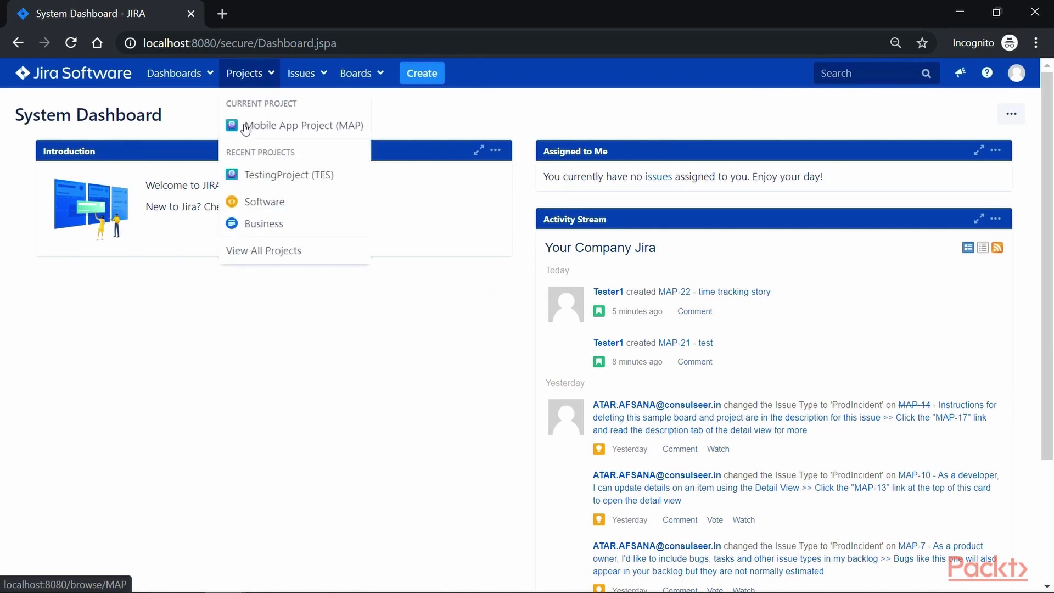
pyautogui.click(291, 127)
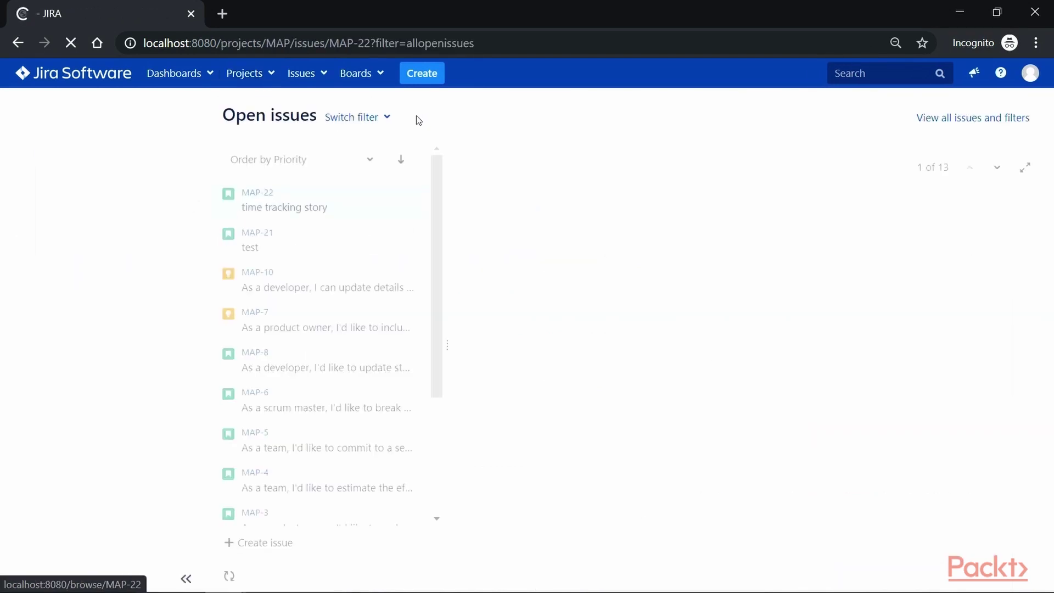
pyautogui.scroll(-1, 679, 410)
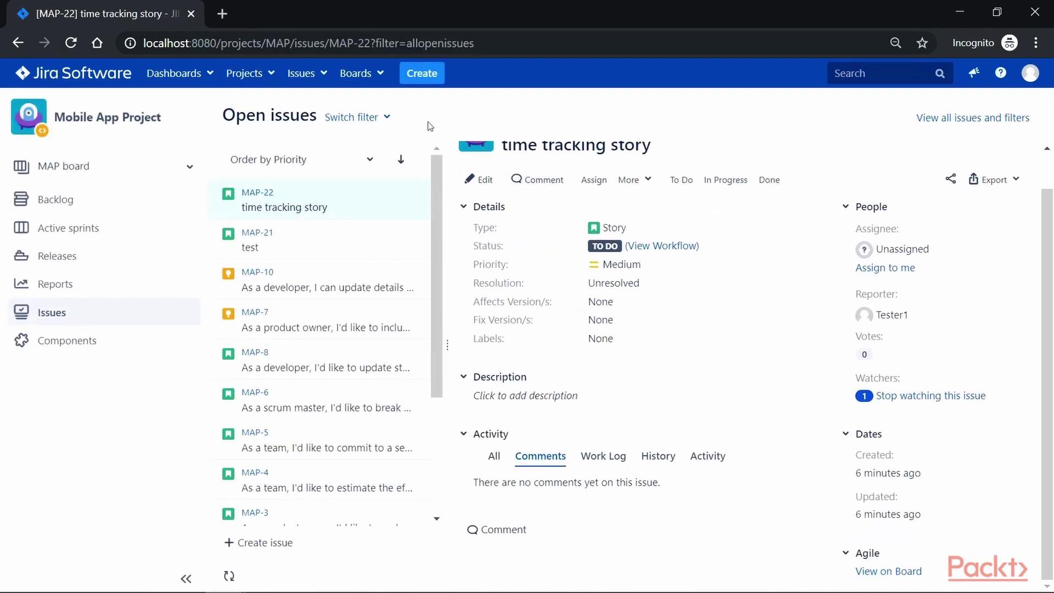
pyautogui.click(422, 73)
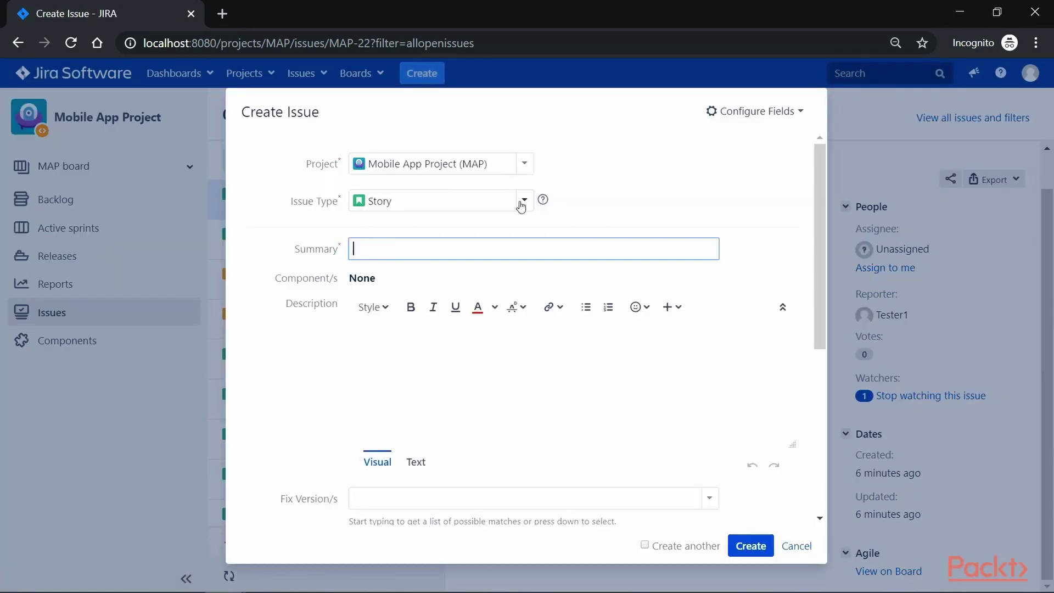
pyautogui.write('time tracking 1')
pyautogui.click(750, 545)
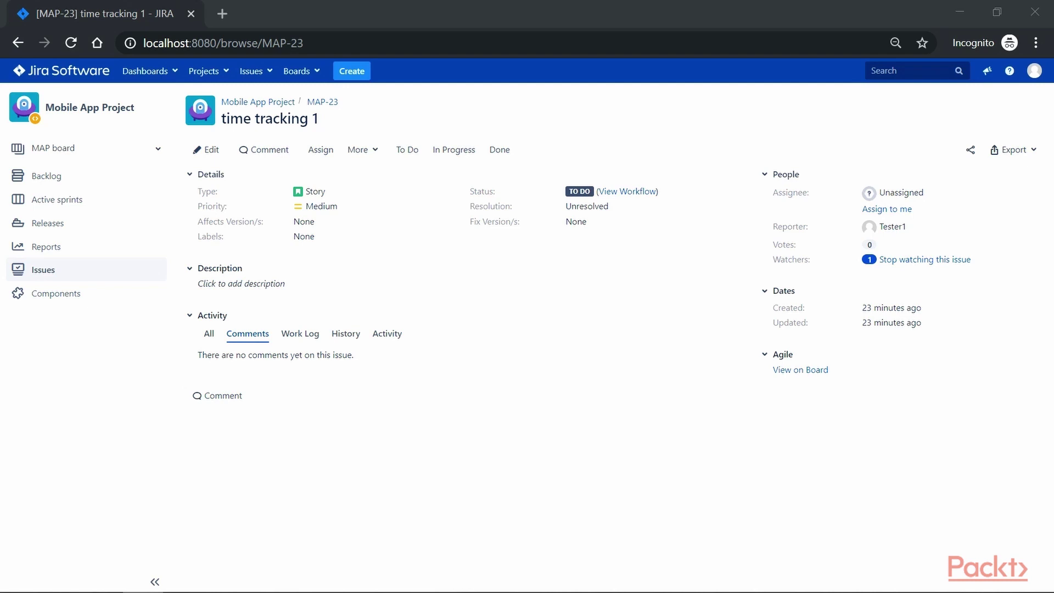
# Set the original estimate of the "time tracking 1" story to 4d and review its time tracking section.
pyautogui.click(213, 156)
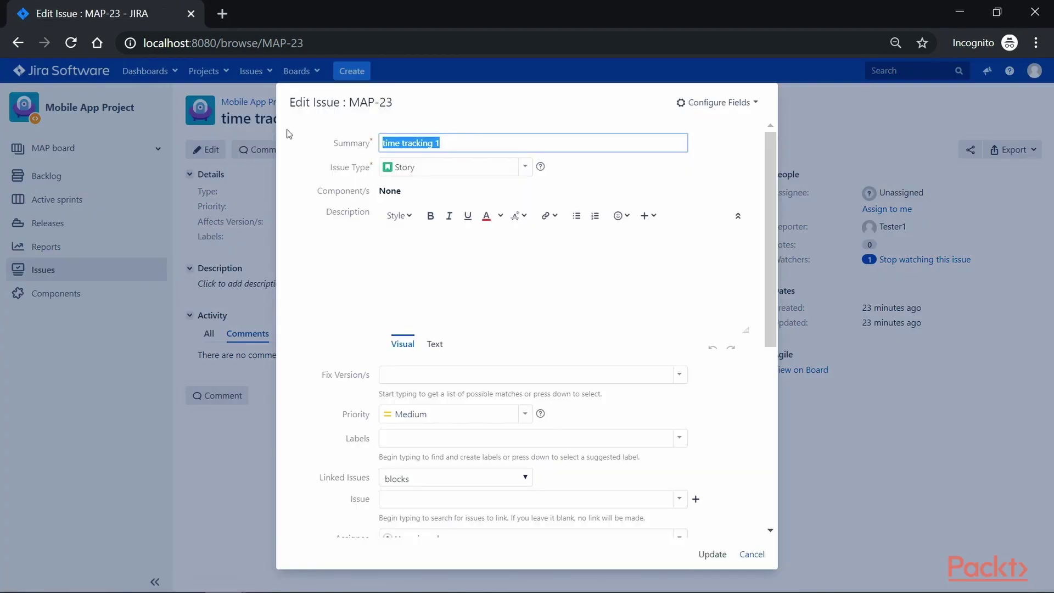
pyautogui.scroll(-5, 336, 417)
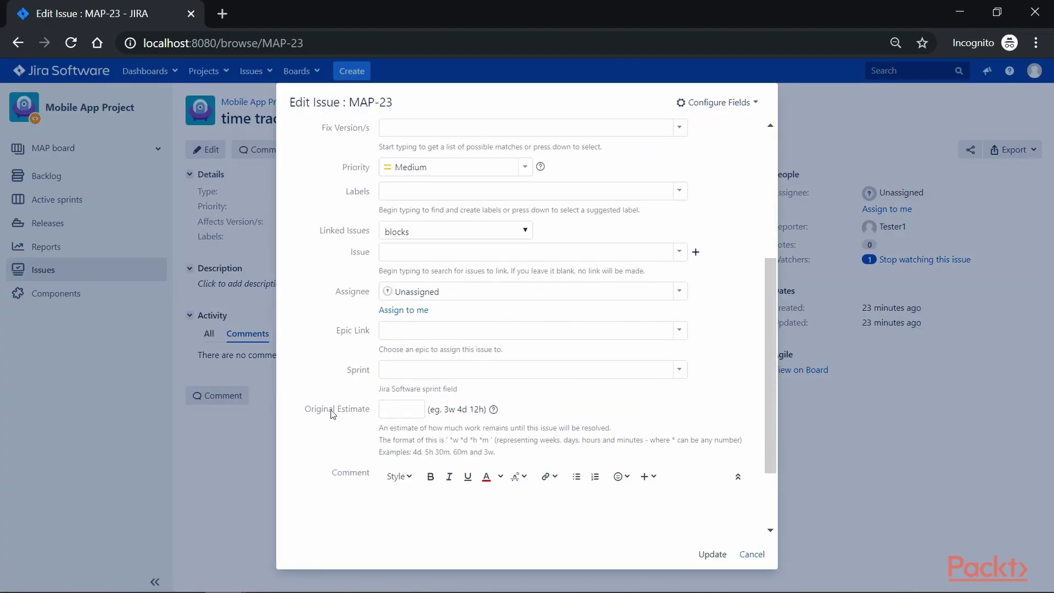
pyautogui.click(401, 411)
pyautogui.click(712, 554)
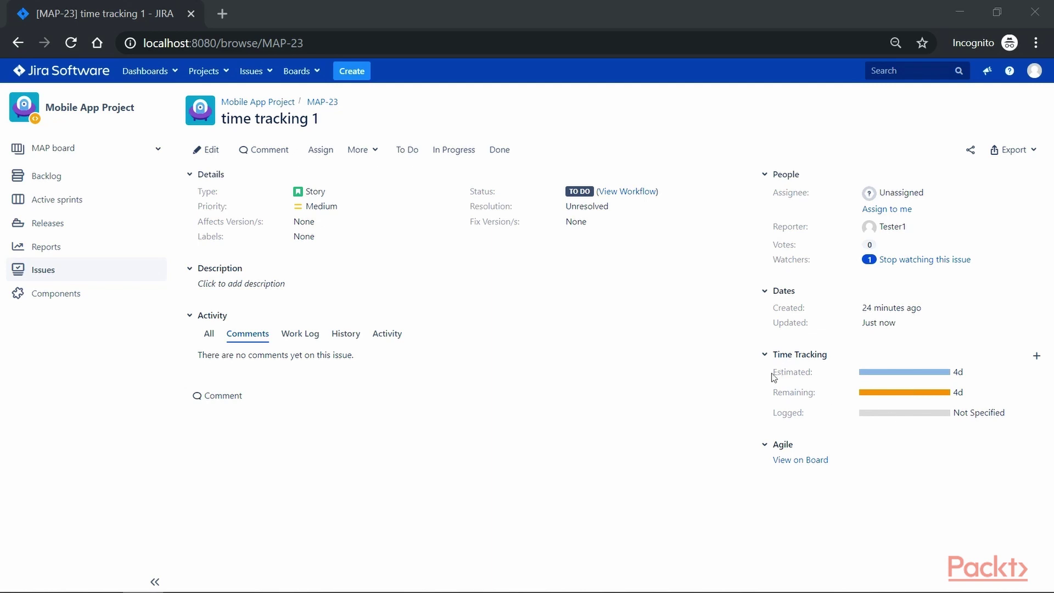
pyautogui.moveTo(771, 374); pyautogui.dragTo(822, 377)
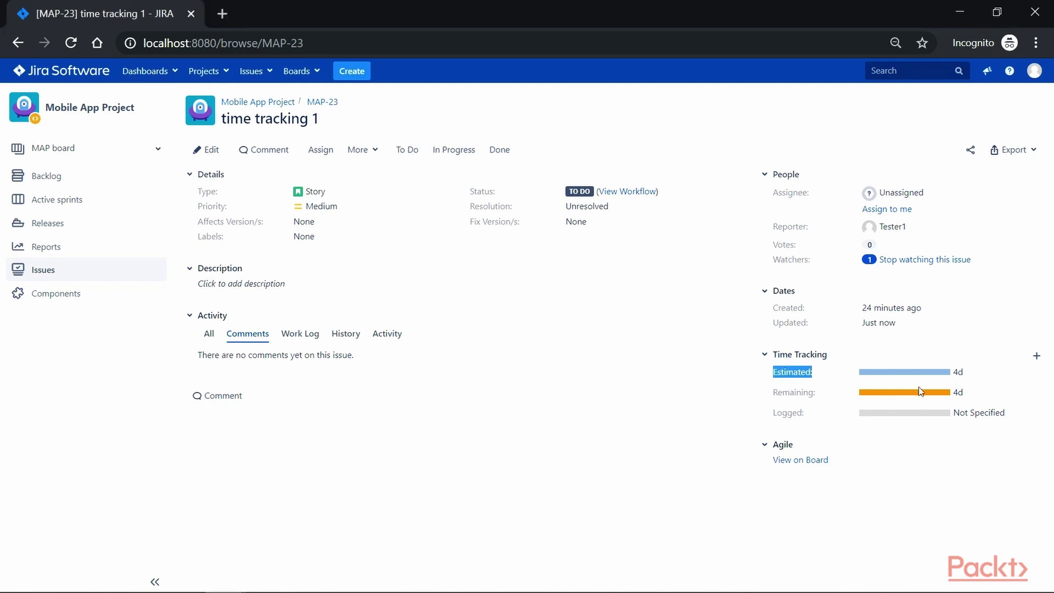
pyautogui.click(911, 443)
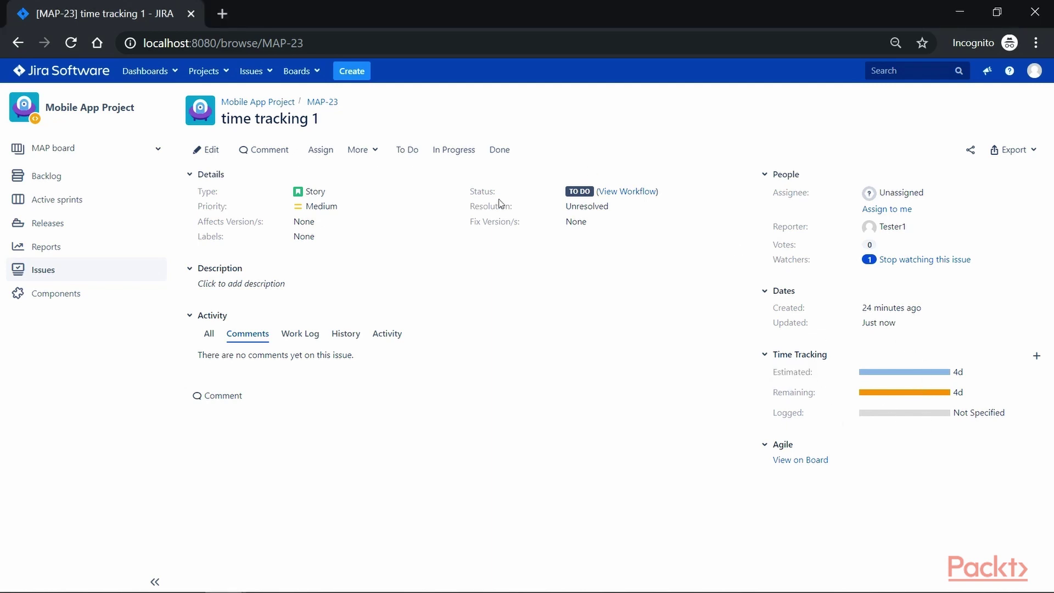
# Log work on the "time tracking 1" story with 10 as time spent and 1/Nov/19 03:41 AM as the start date.
pyautogui.click(373, 157)
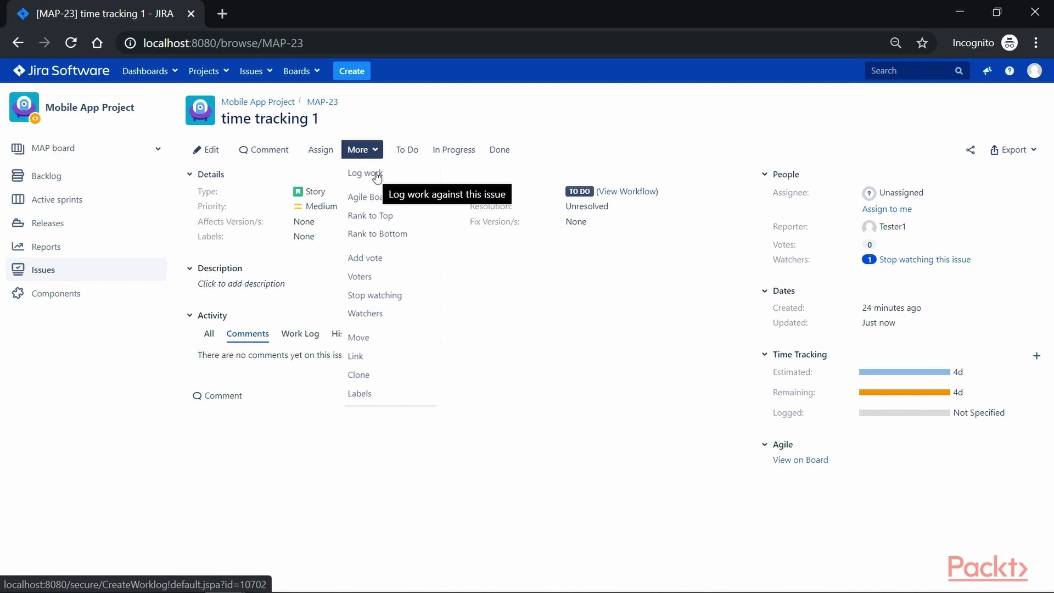
pyautogui.click(377, 176)
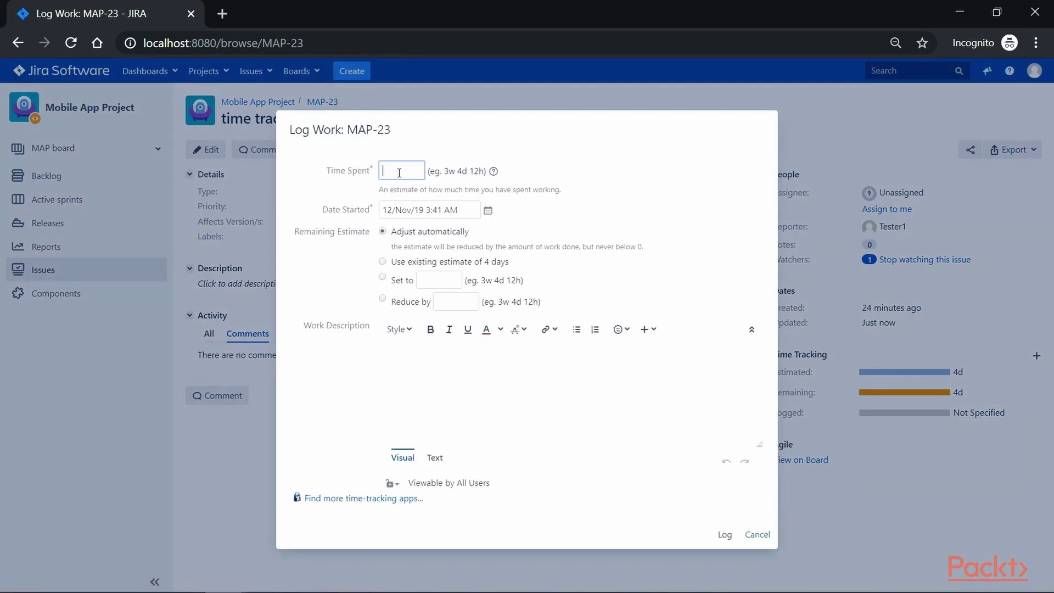
pyautogui.write('10')
pyautogui.click(488, 210)
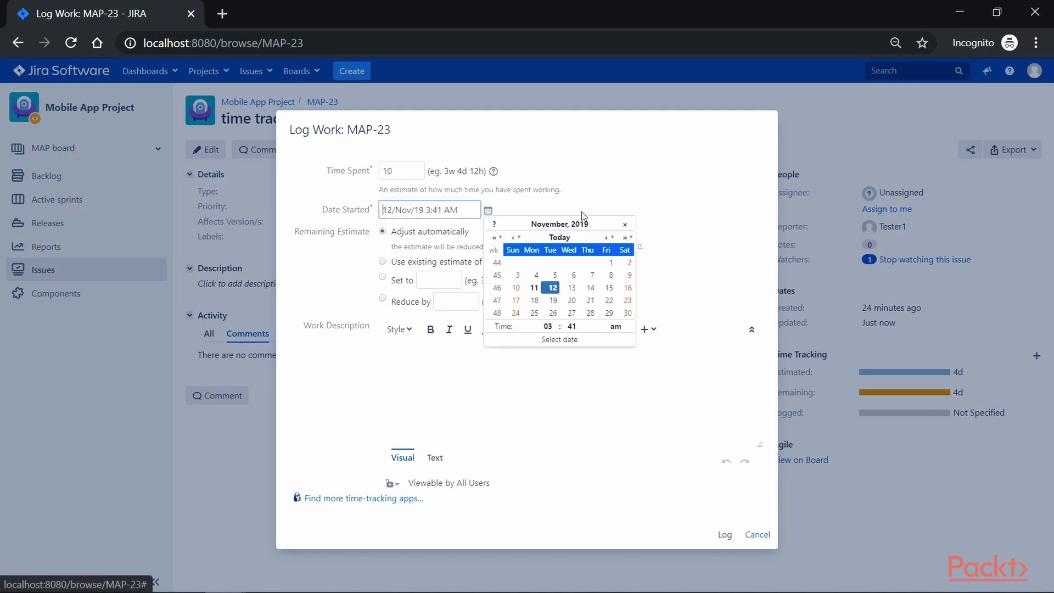
pyautogui.click(611, 263)
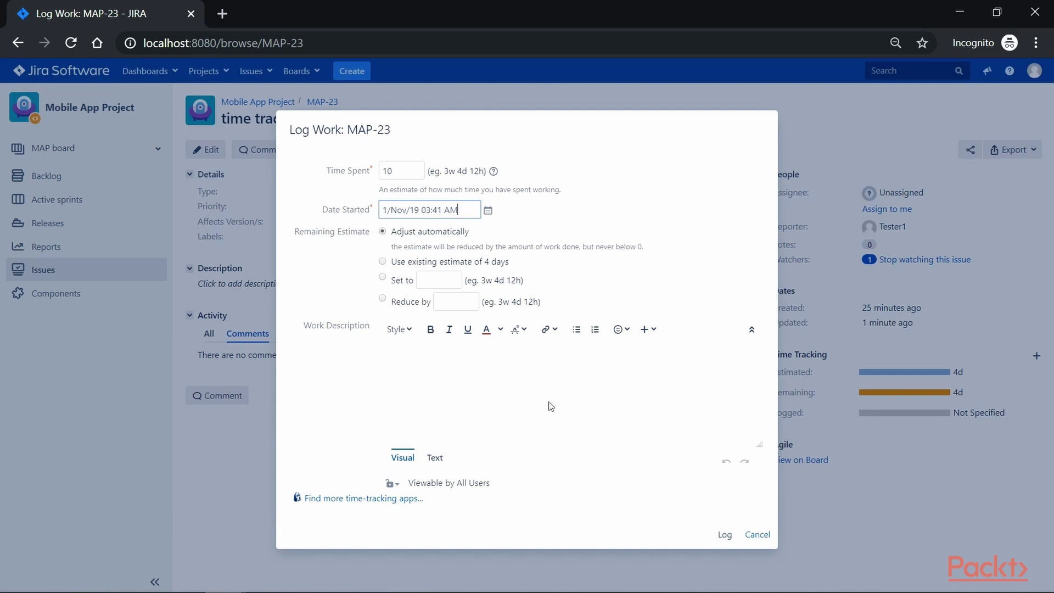
pyautogui.click(724, 535)
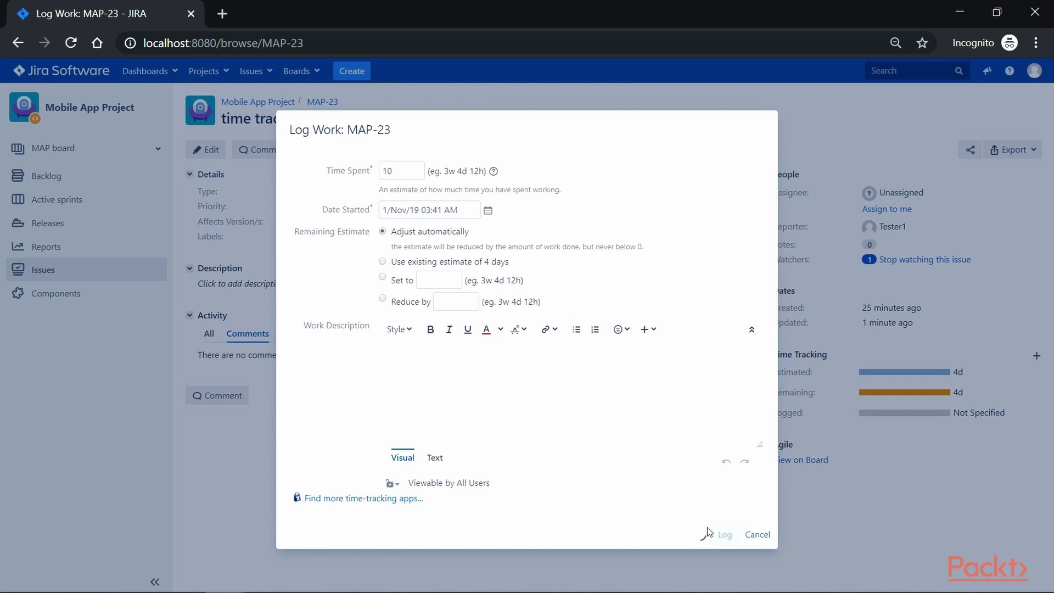